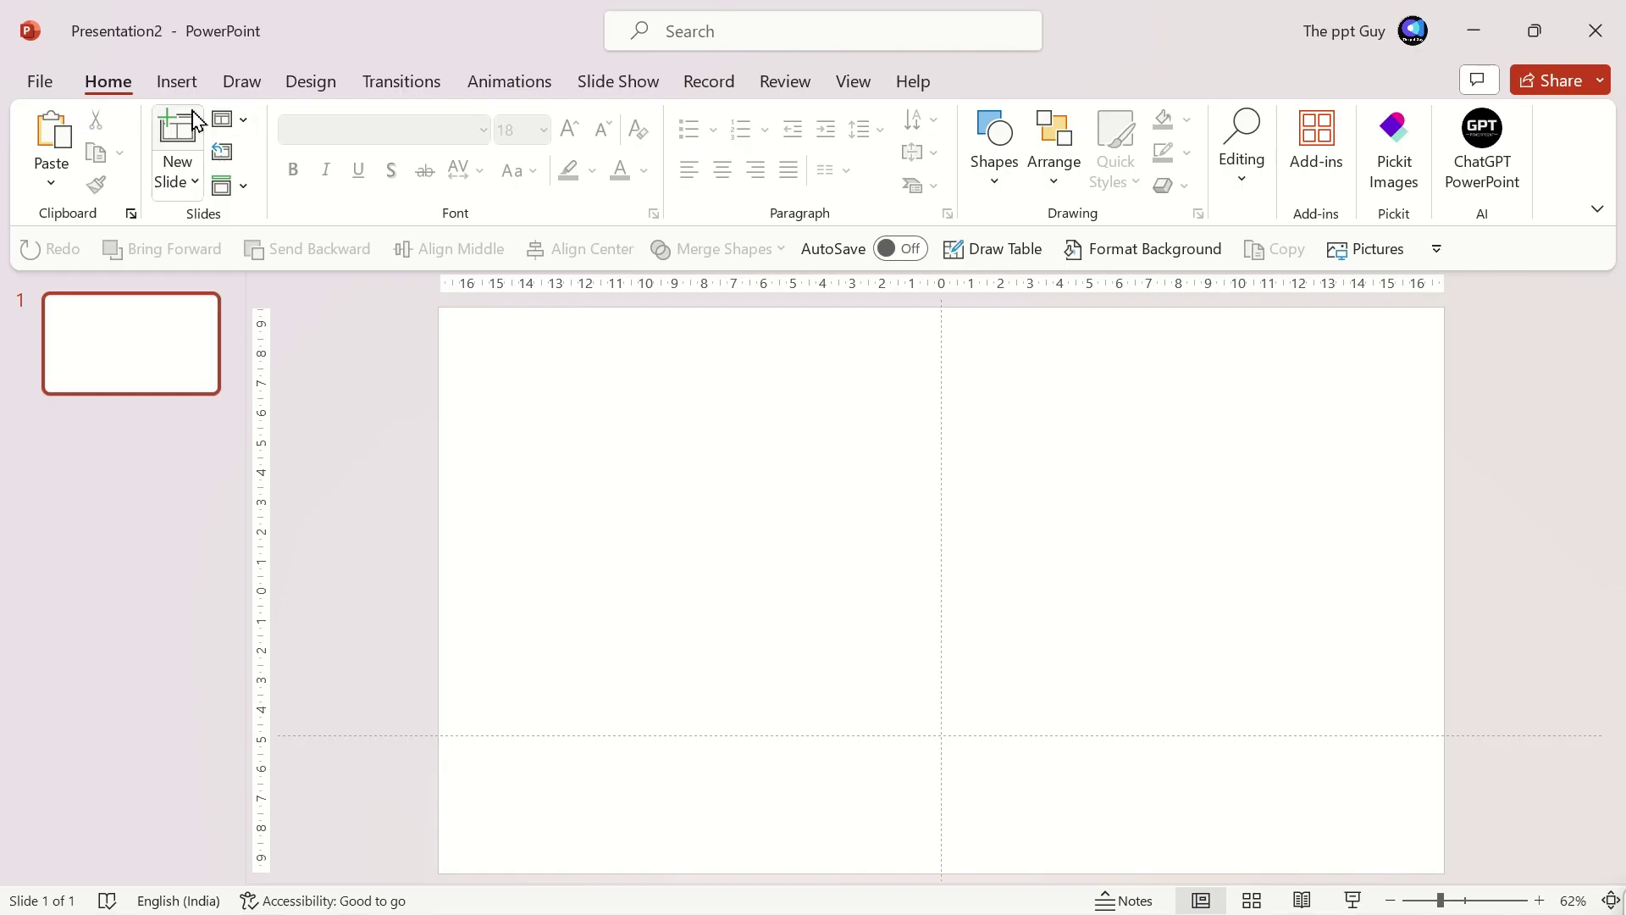
- Draw a vertical rounded rectangle about 10.73 cm tall and 1.46 cm wide, with fully rounded ends
left_click(178, 71)
left_click(552, 169)
left_click(724, 326)
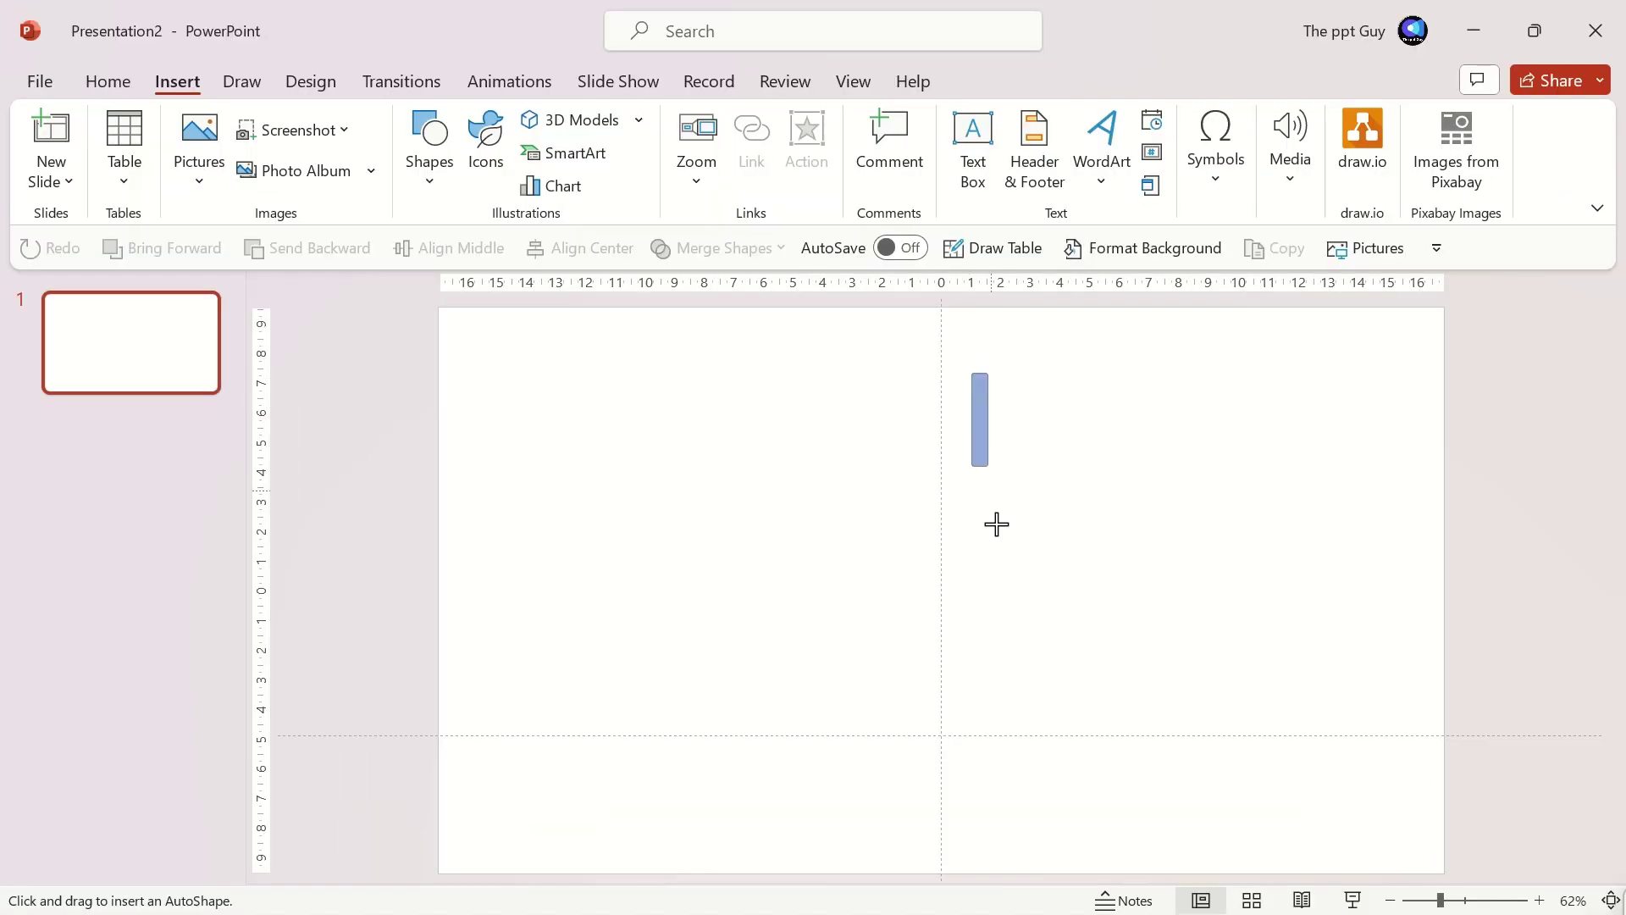
left_click_drag(996, 524, 1017, 692)
left_click_drag(991, 503, 1021, 522)
- Duplicate the rounded bar repeatedly to make a row of nine evenly spaced bars
key("ctrl+d")
key("ctrl+d")
key("ctrl+d")
key("ctrl+d")
key("ctrl+d")
key("ctrl+d")
key("ctrl+d")
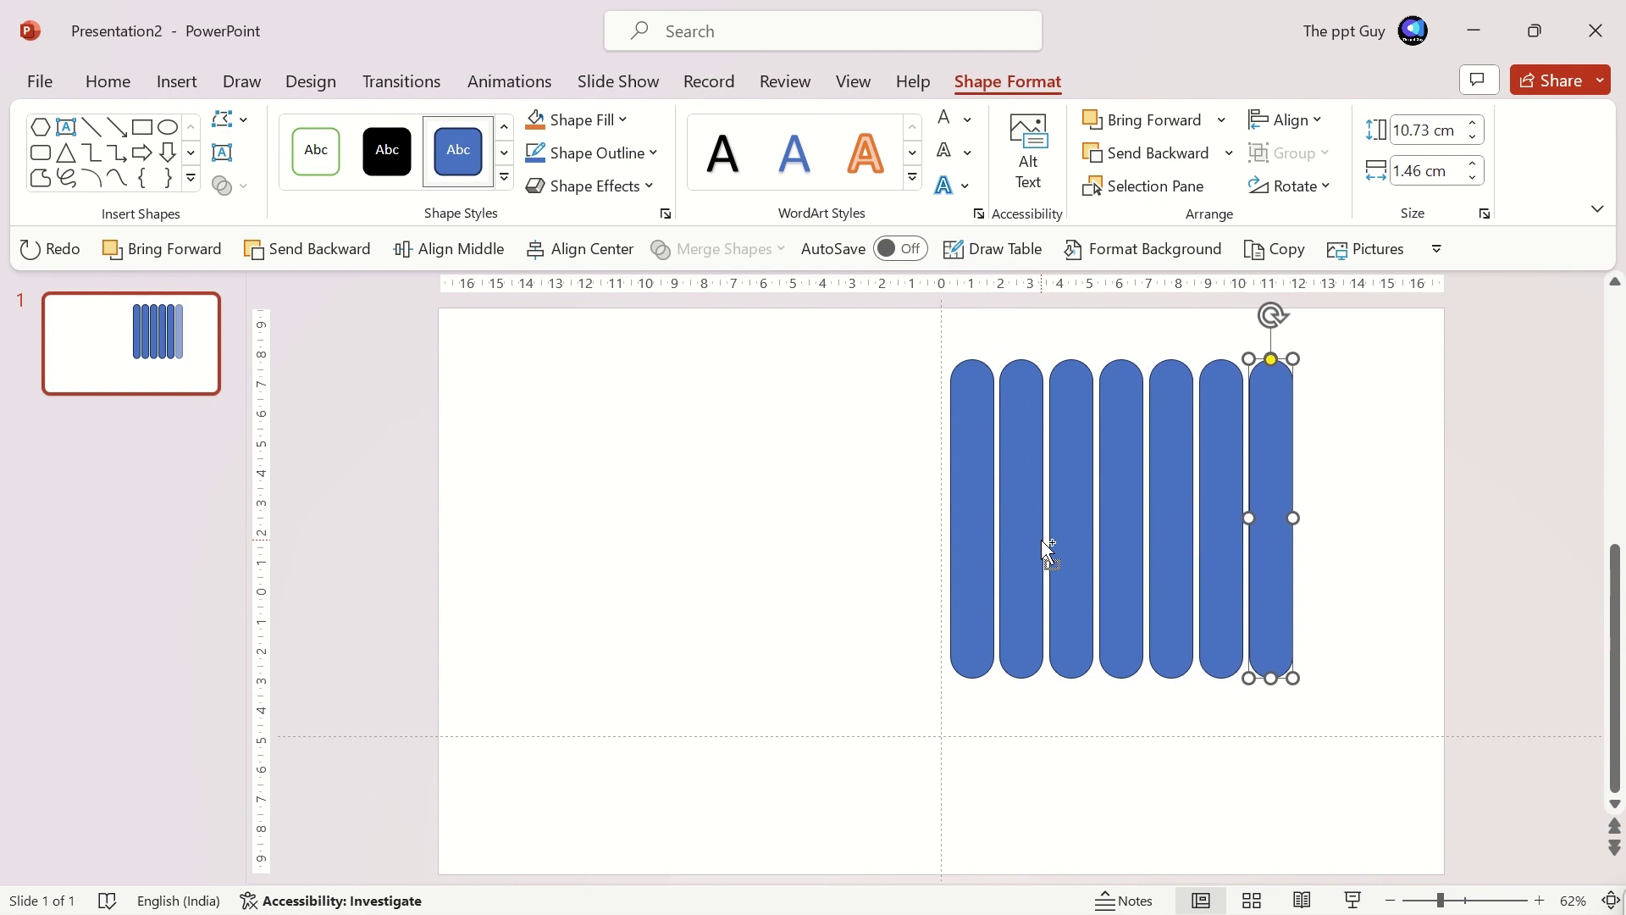
key("ctrl+d")
- Move all nine bars together up and right so their tops extend beyond the slide's upper edge
left_click(1099, 736)
key("ctrl+a")
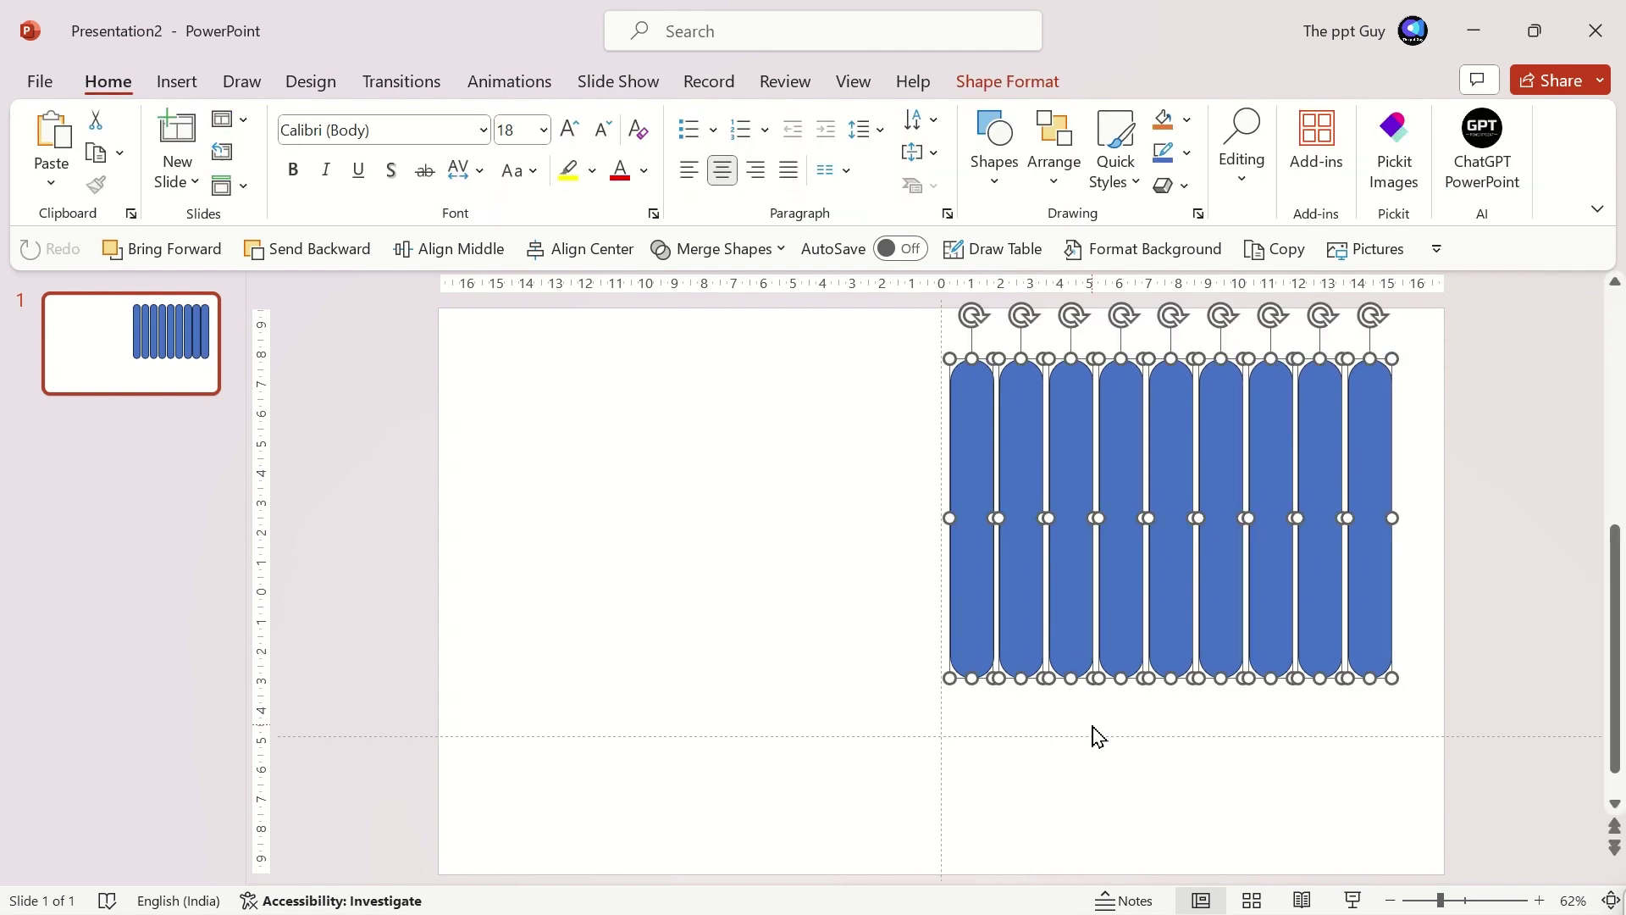
left_click_drag(1130, 603, 1162, 524)
- Stretch the lower ends of the bars to varied lengths, making the leftmost bar the longest
left_click(1414, 563)
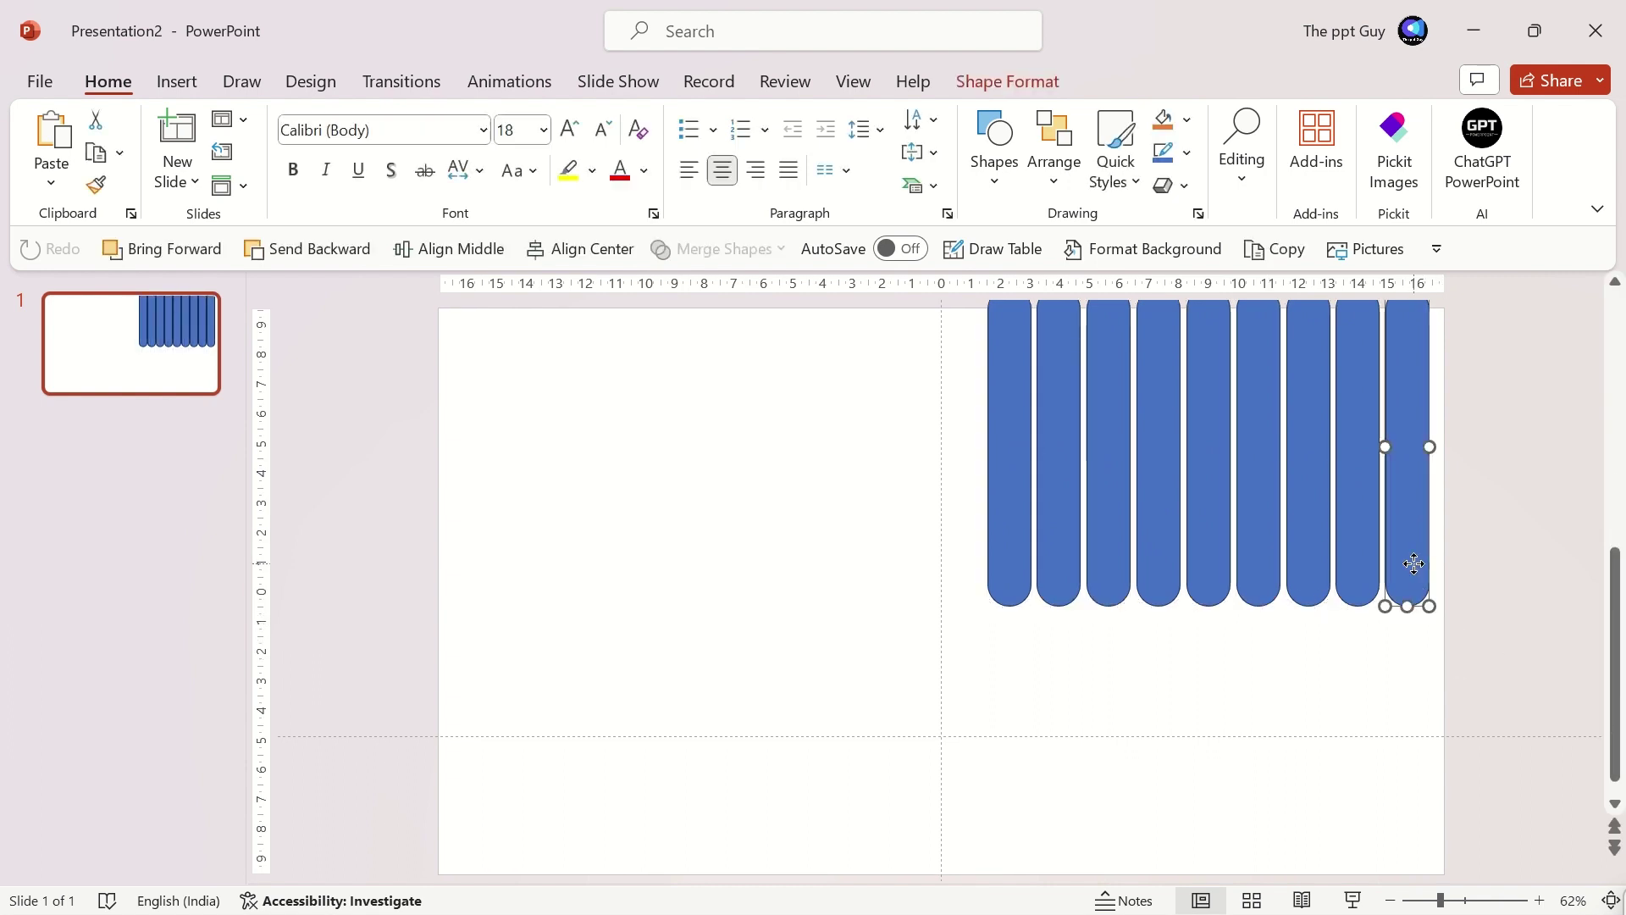
left_click_drag(1408, 607, 1358, 683)
left_click(1356, 599)
left_click(1308, 600)
left_click_drag(1258, 607, 1210, 690)
left_click(1209, 593)
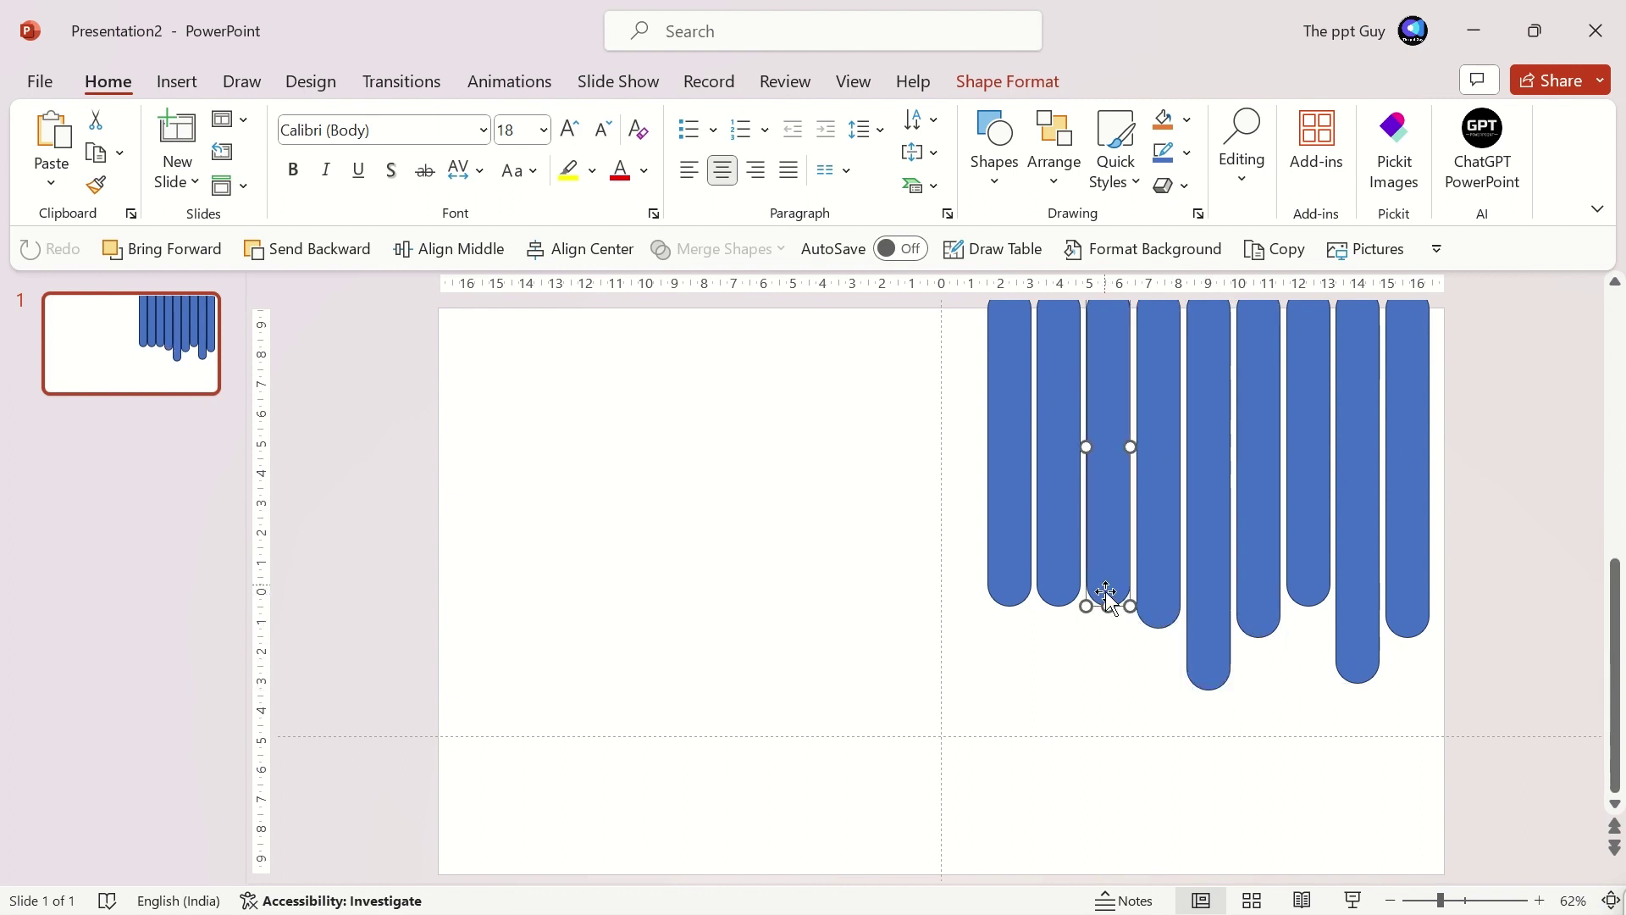
left_click_drag(1109, 607, 1110, 660)
left_click(1059, 598)
left_click_drag(1059, 607, 1017, 710)
left_click(1011, 597)
scroll(1423, 745, "up", 1)
left_click(1453, 794)
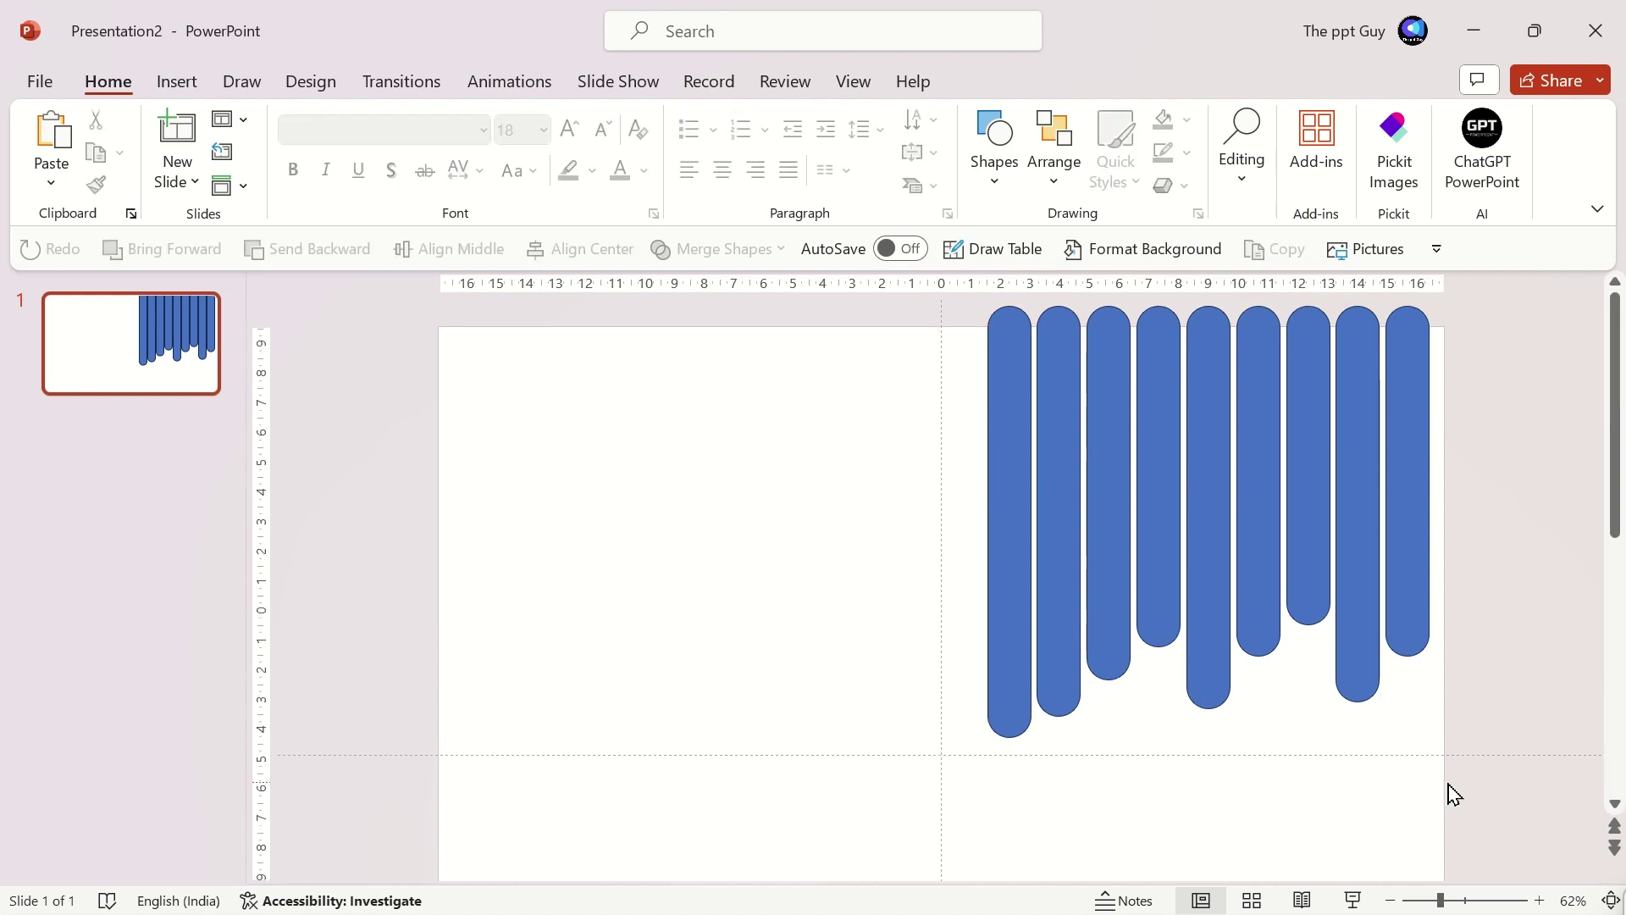
- Merge all the bars into a single shape with Union
key("ctrl+a")
left_click(745, 249)
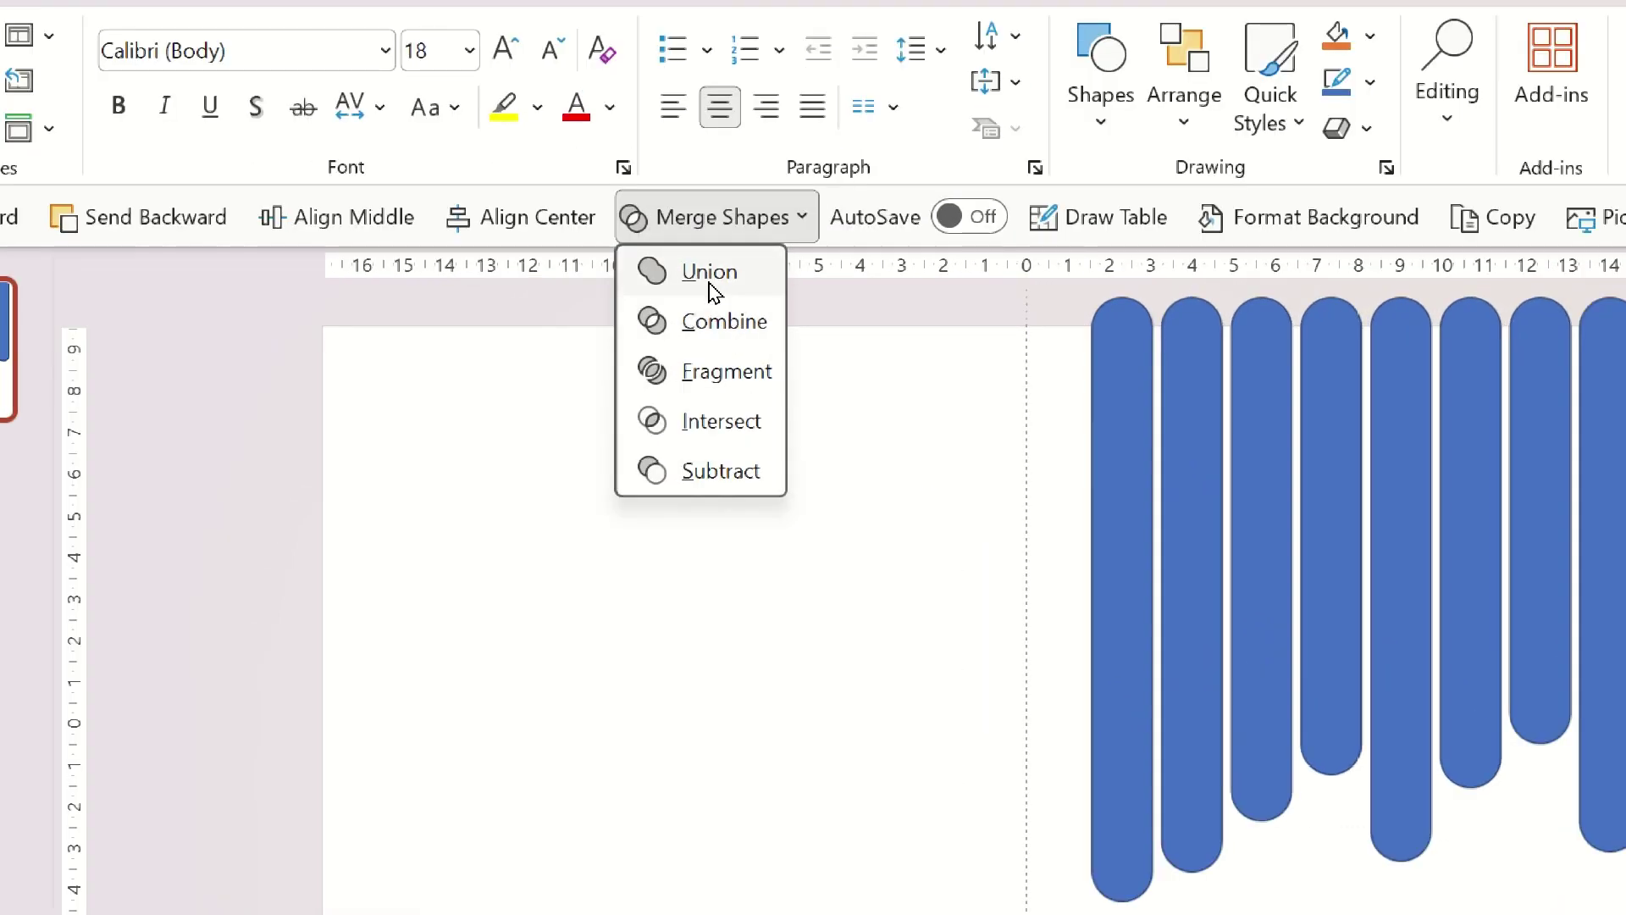
left_click(712, 283)
left_click(858, 522)
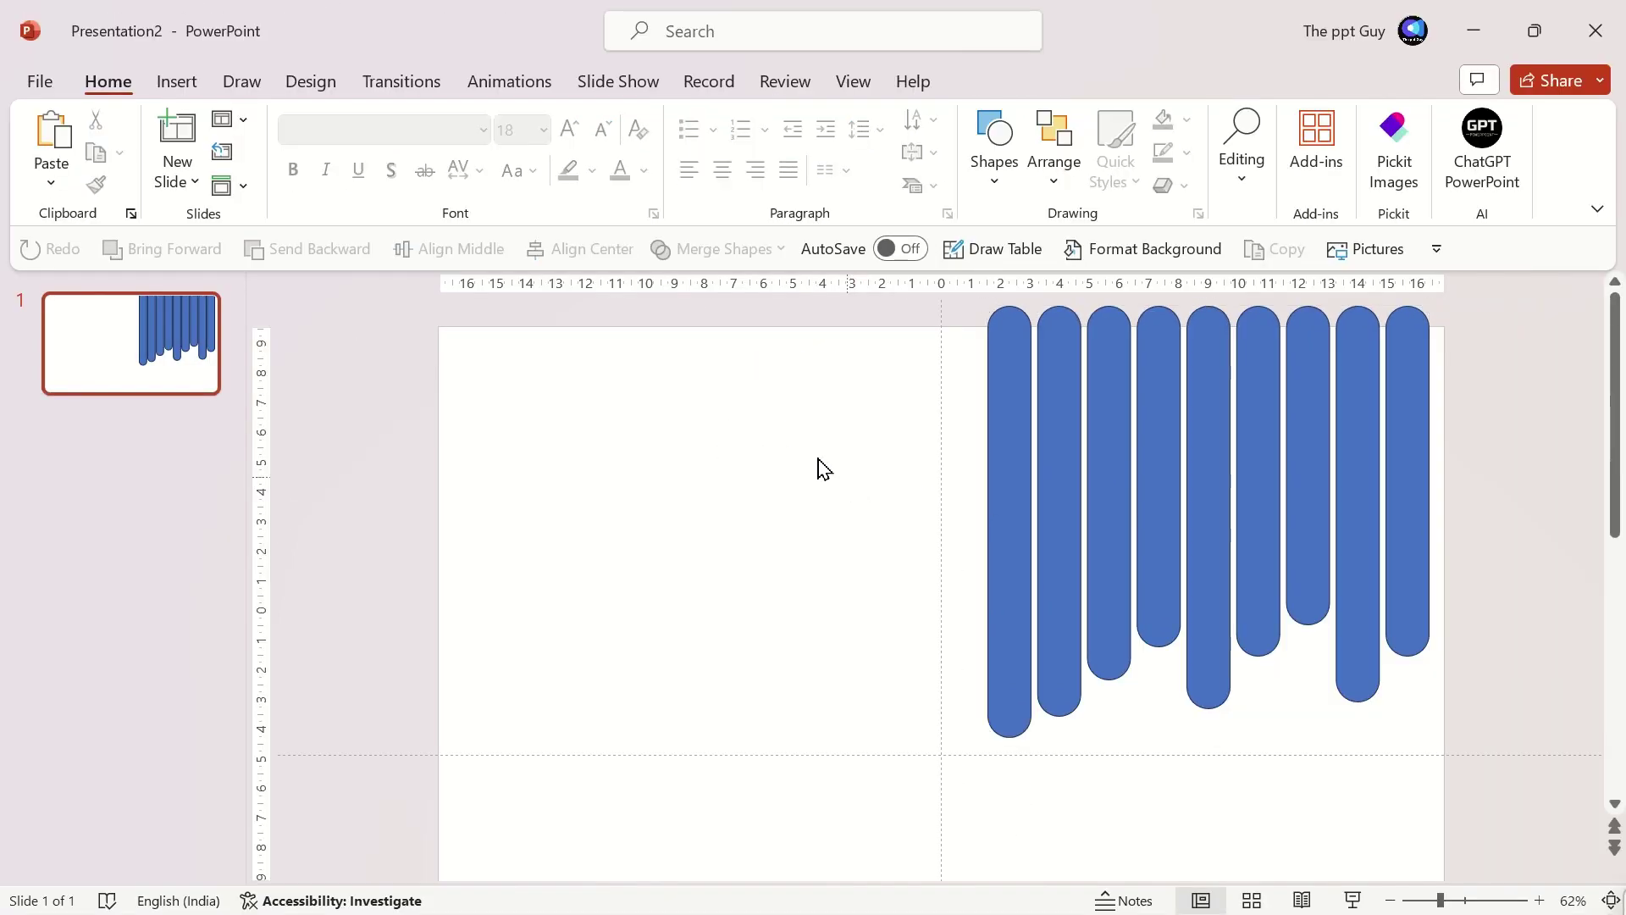
- Cover the whole slide with a rectangle and subtract the merged bars from it
left_click(176, 81)
left_click(429, 139)
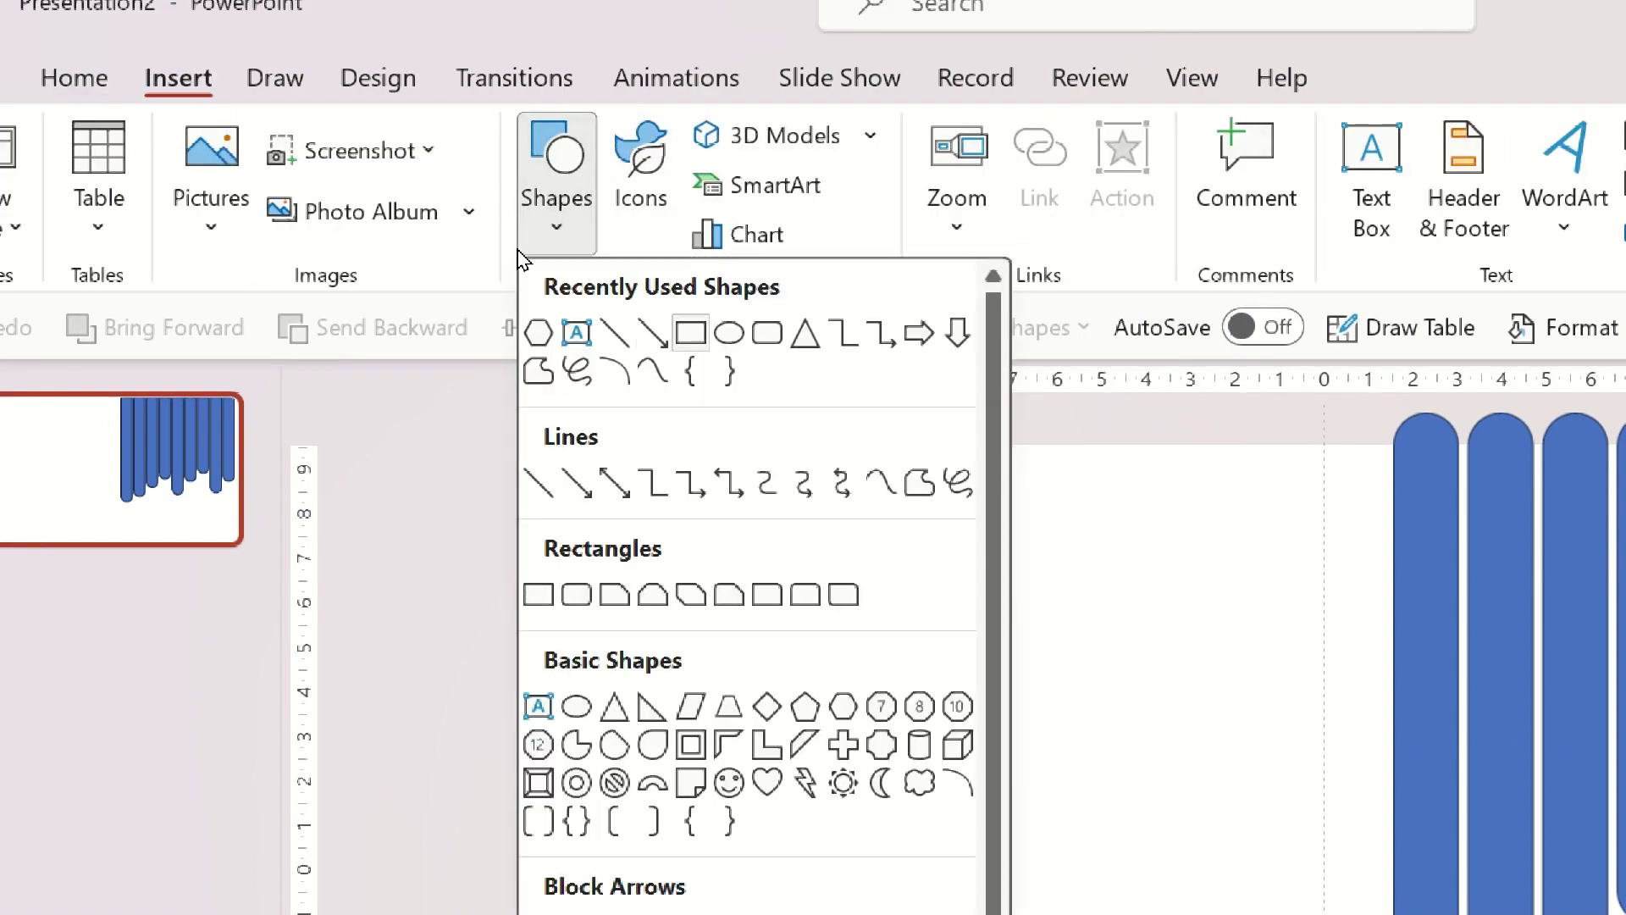
left_click(691, 333)
left_click_drag(439, 326, 1445, 902)
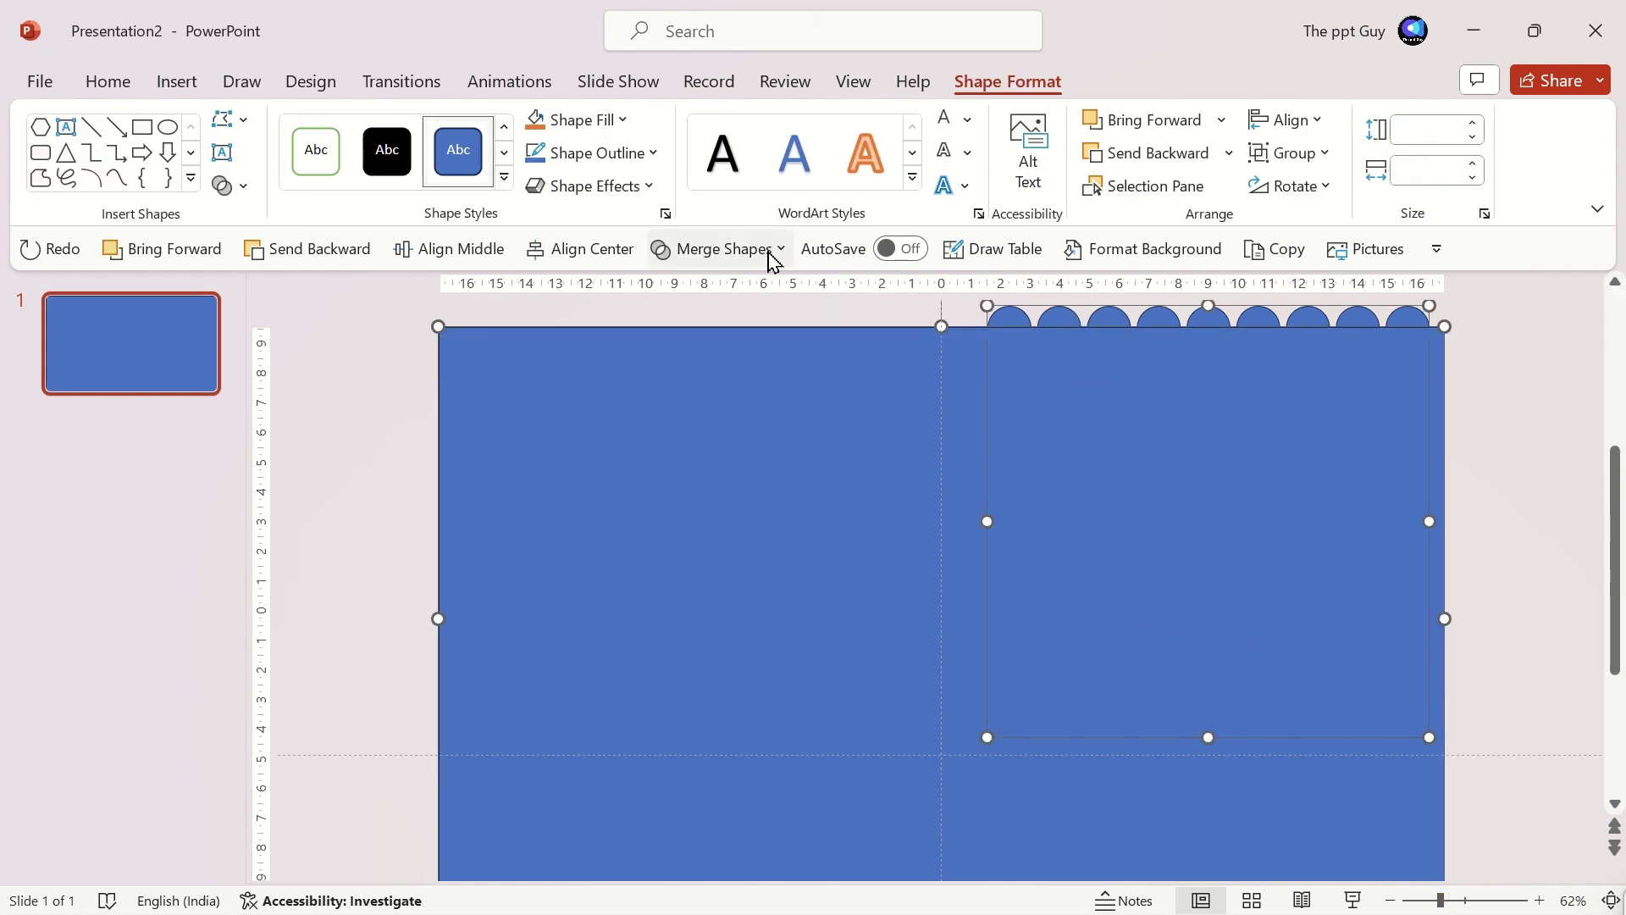
left_click(773, 261)
left_click(726, 436)
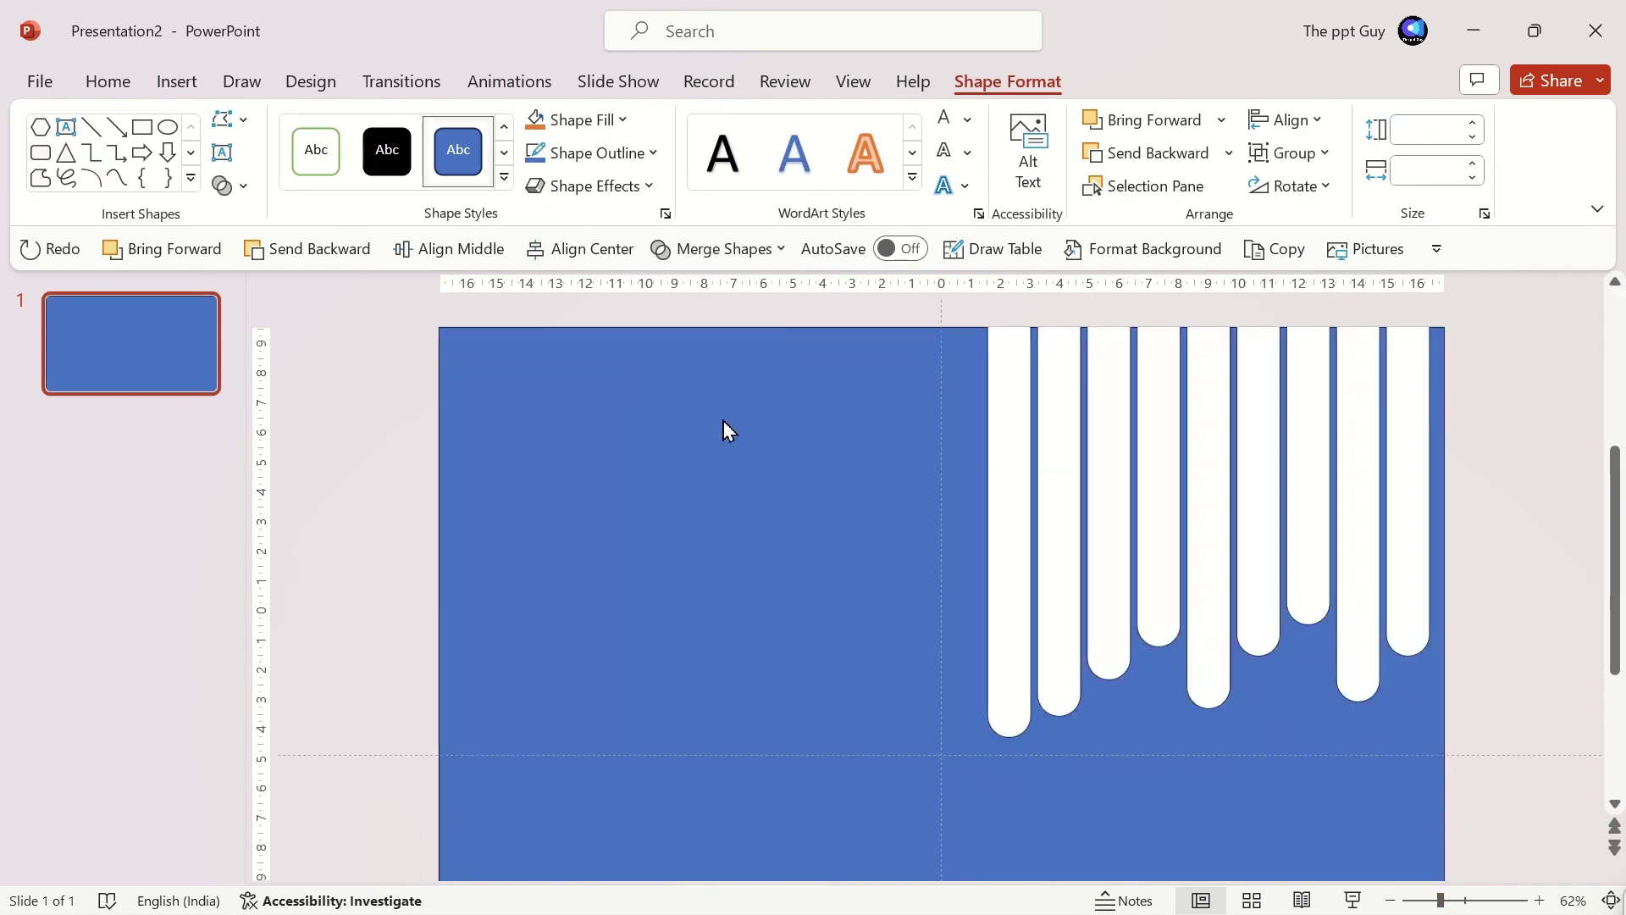
- Fill the cut-out rectangle with light gray and remove its outline
right_click(847, 445)
left_click(949, 845)
left_click(1555, 680)
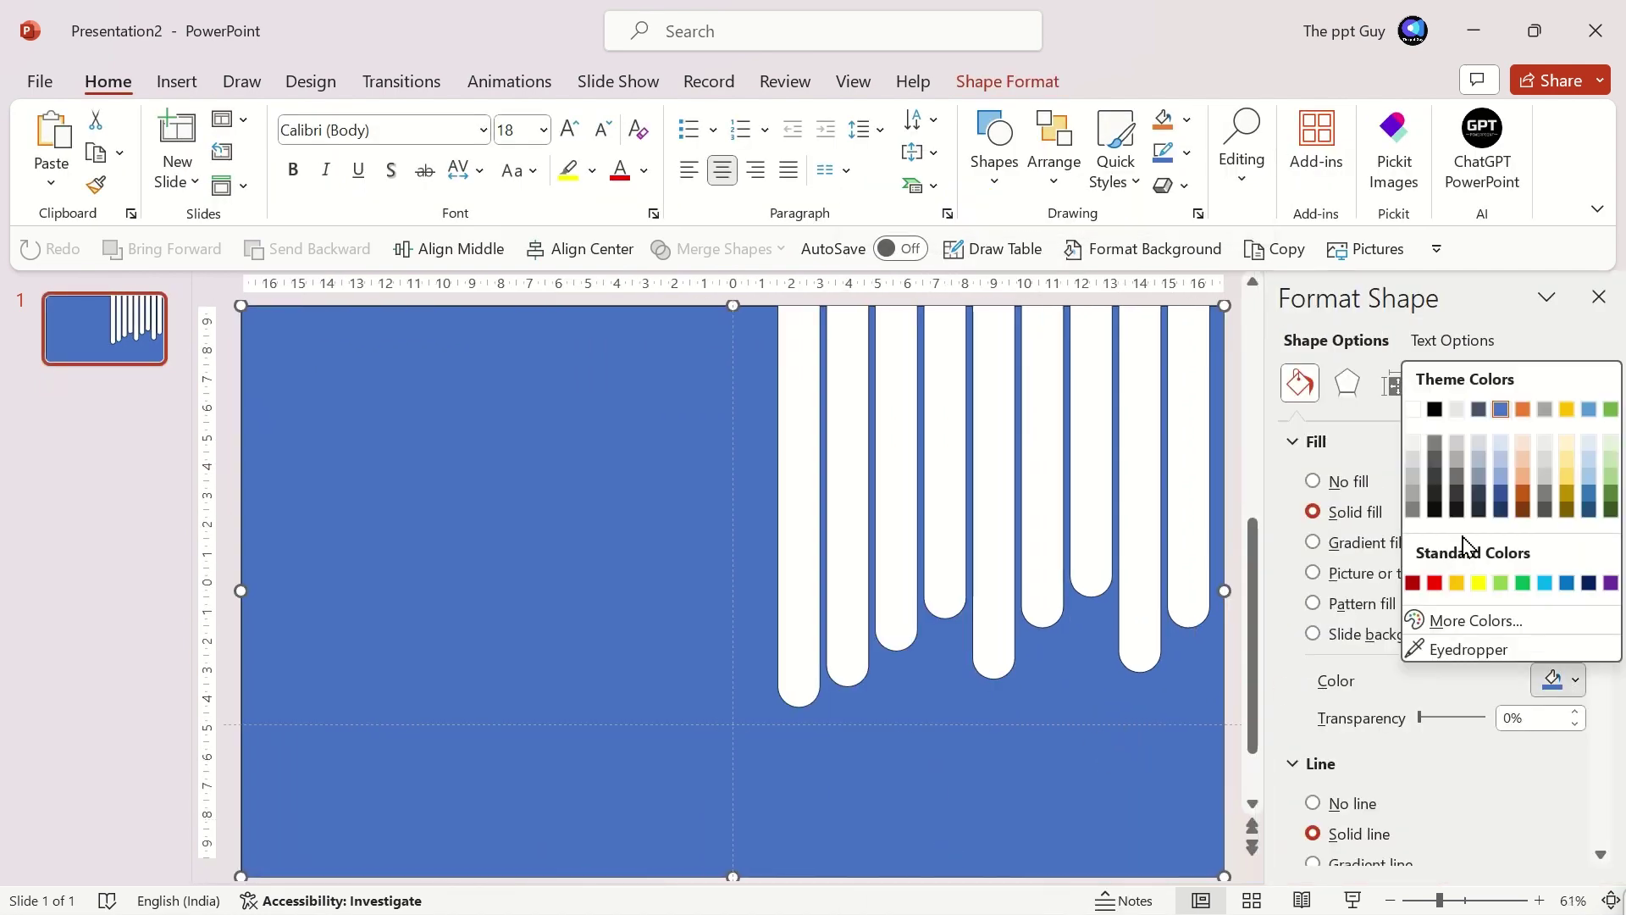
left_click(1414, 478)
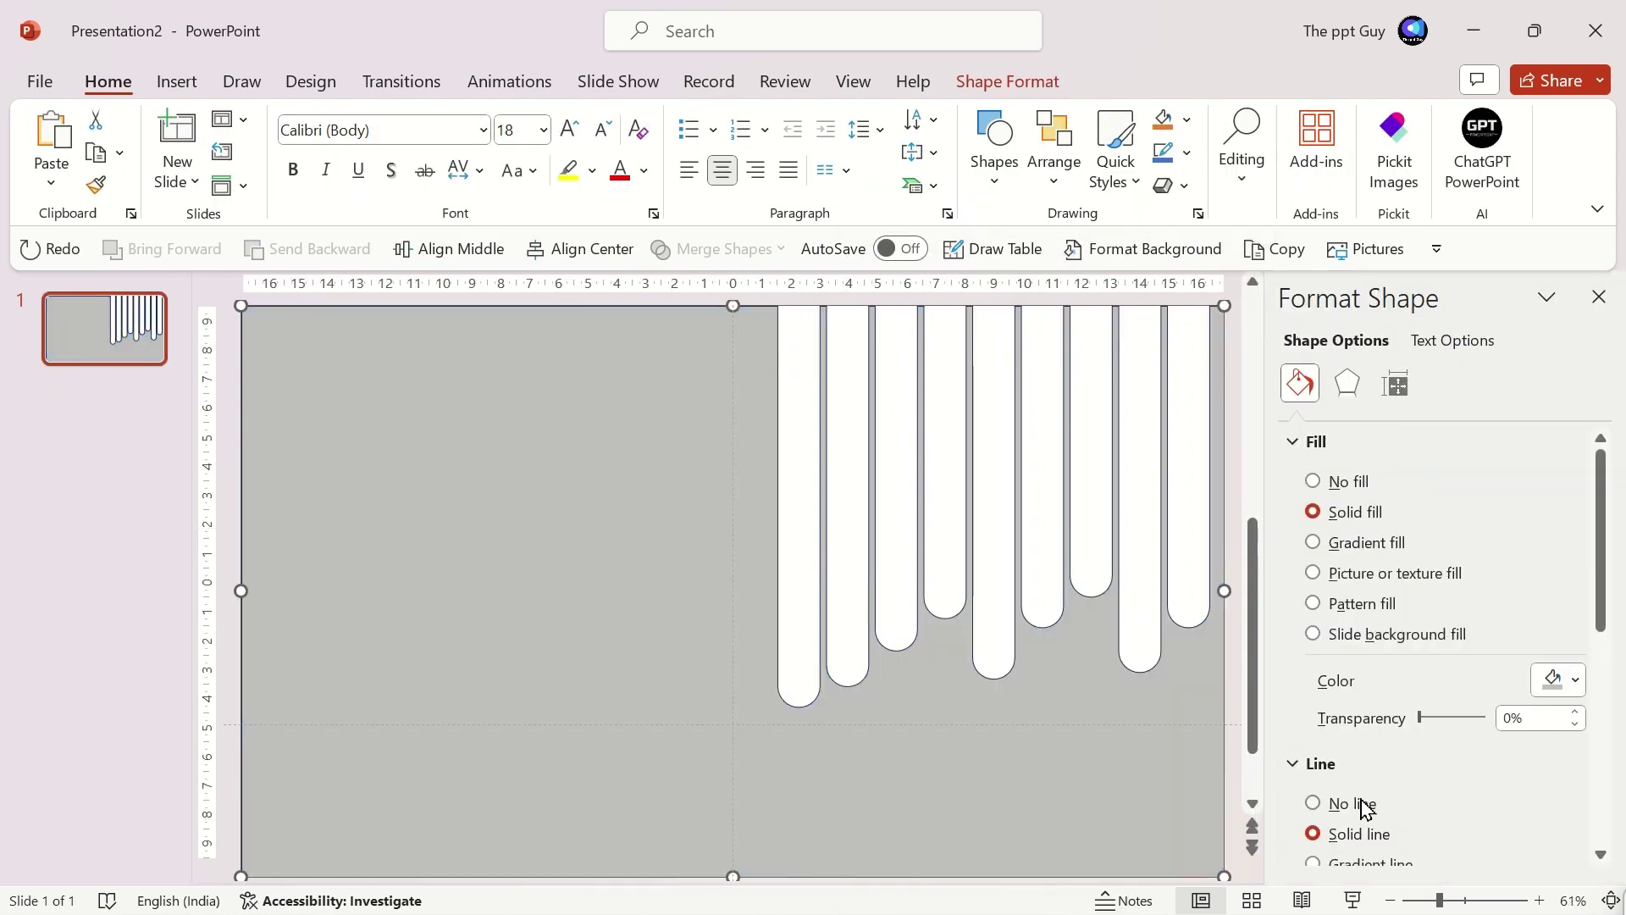
left_click(1314, 803)
- Paste the lighthouse and balloons picture, shift it under the bar cut-outs, and send it to the back
key("ctrl+v")
left_click_drag(872, 581, 779, 621)
right_click(802, 617)
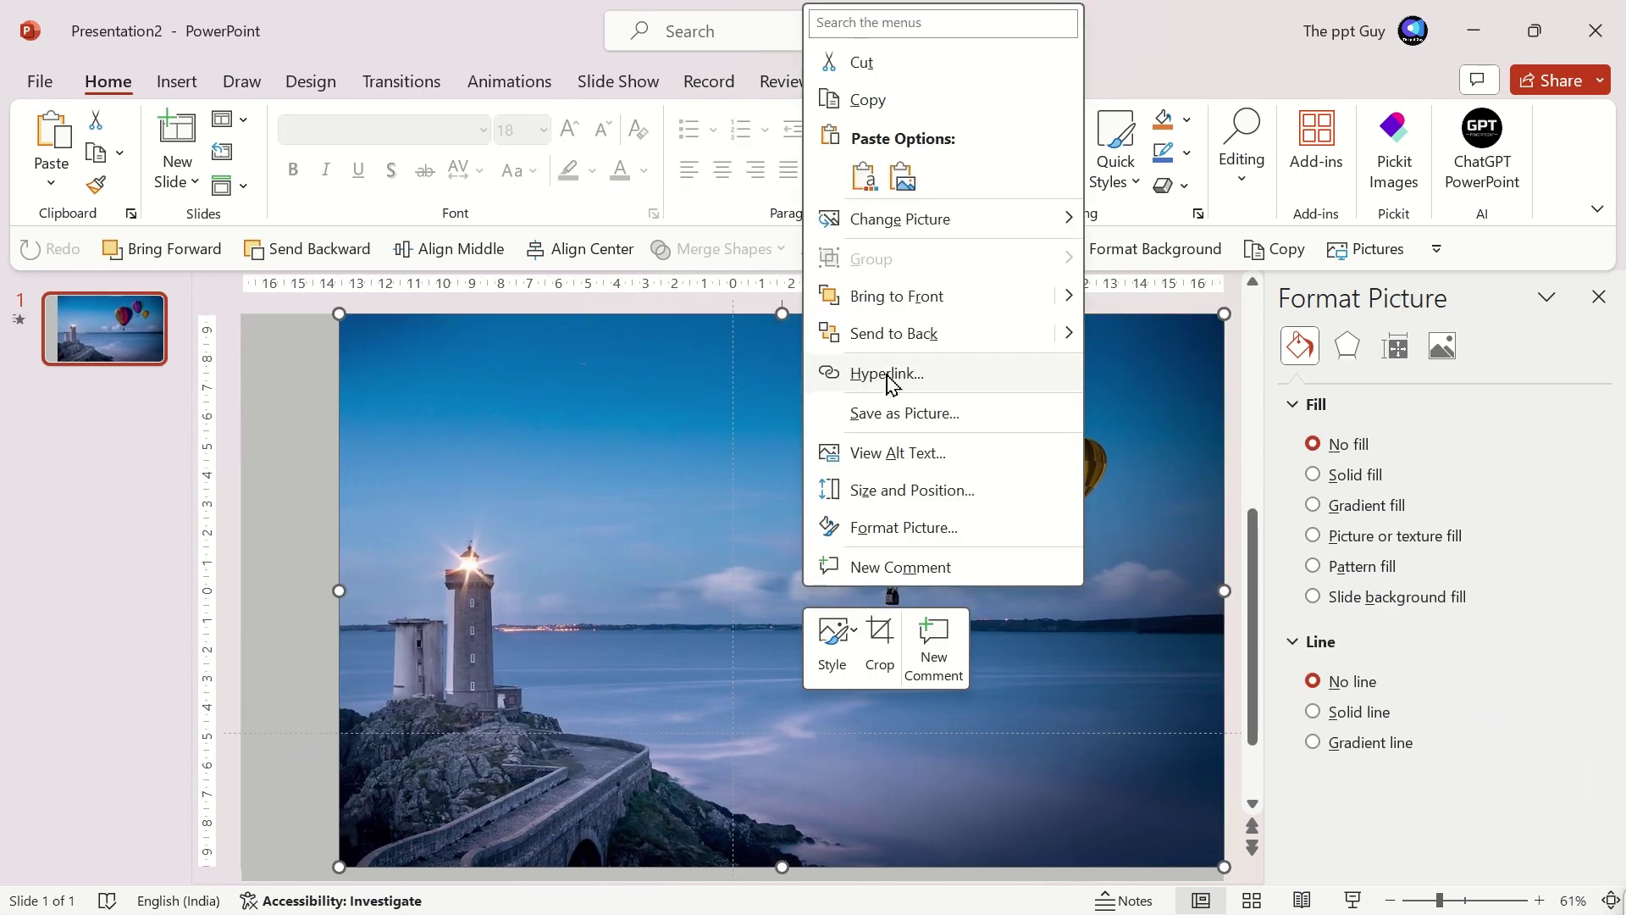
left_click(847, 332)
- Paste the Tamil Nadu balloon festival logos and text onto the slide's left half and play the slide show
left_click(490, 516)
key("ctrl+v")
left_click(924, 779)
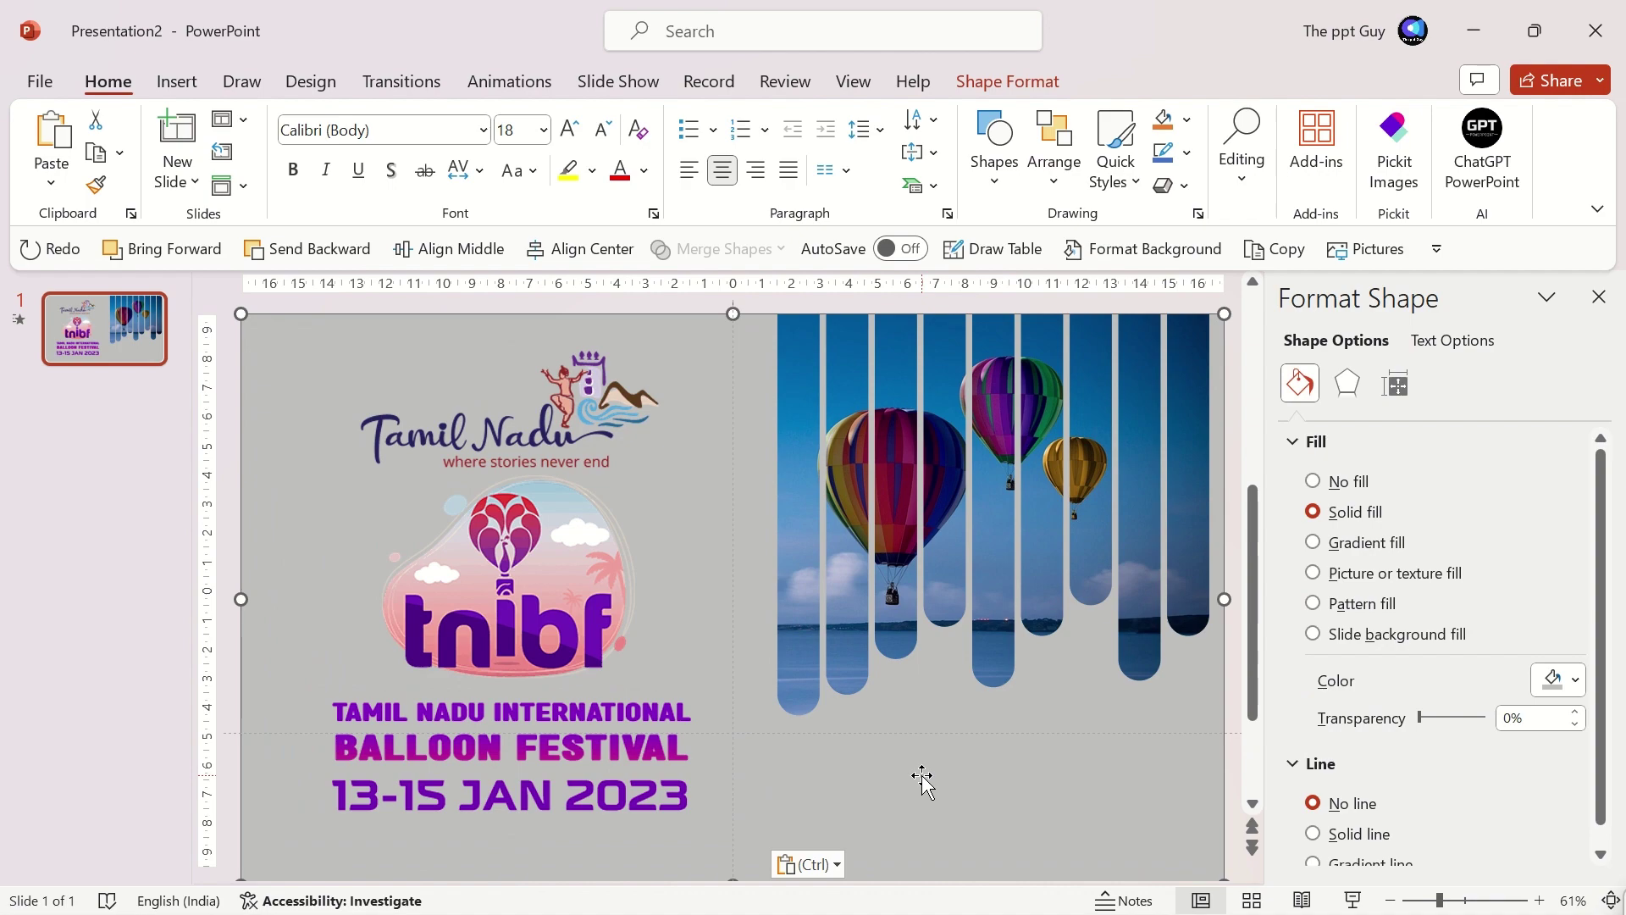
scroll(923, 779, "down", 1)
key("ctrl")
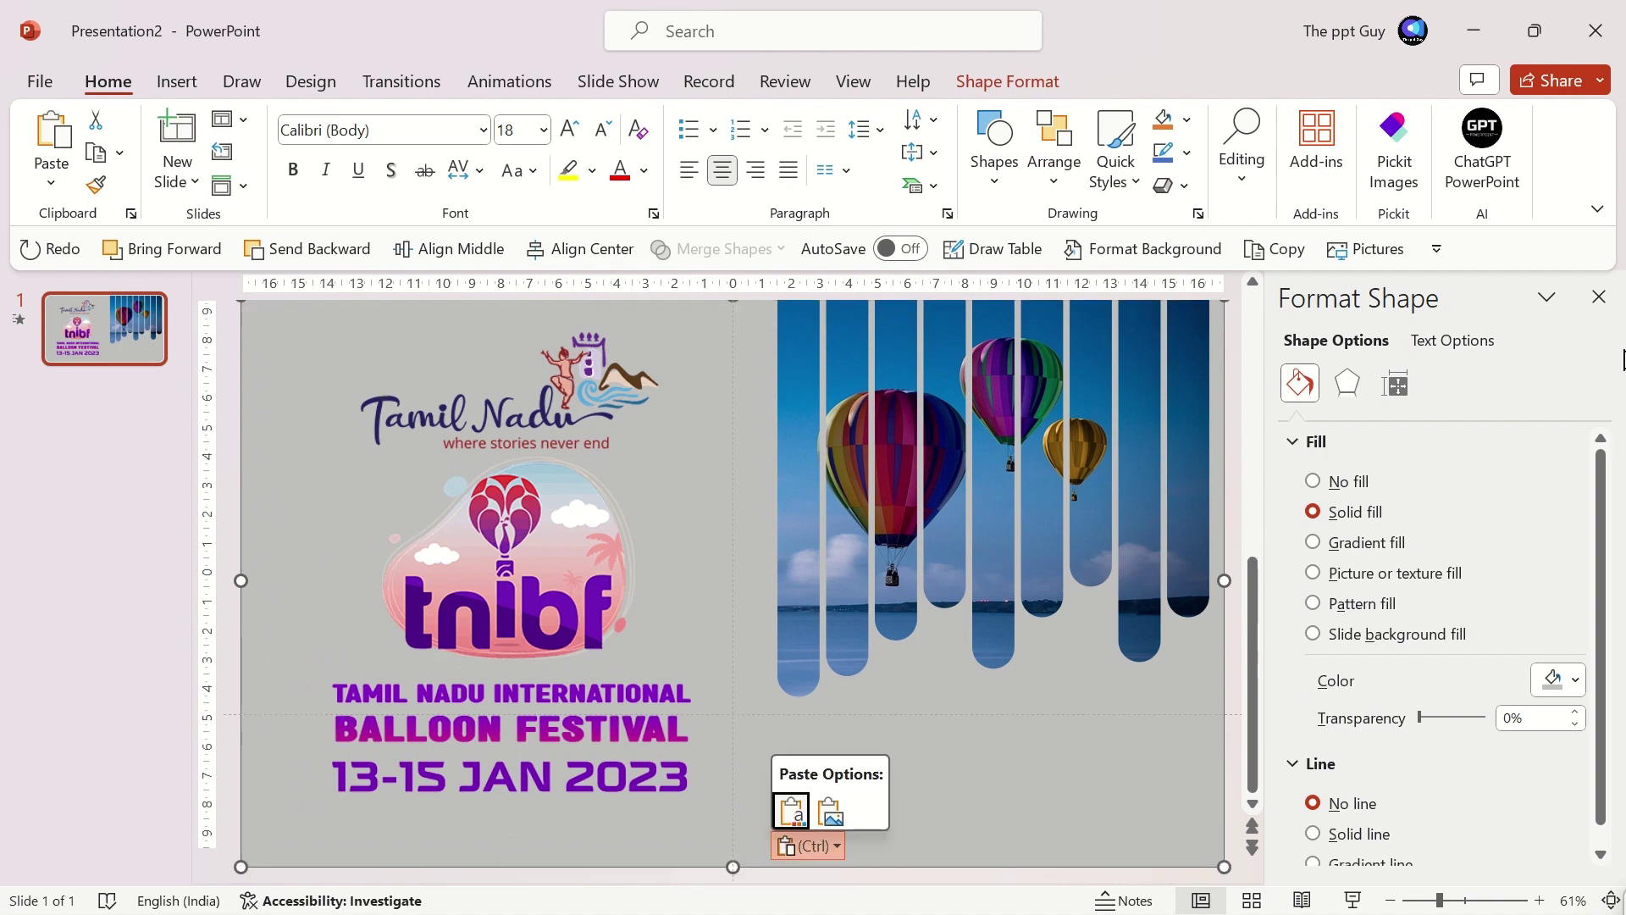
key("ctrl")
left_click(1598, 297)
key("F5")
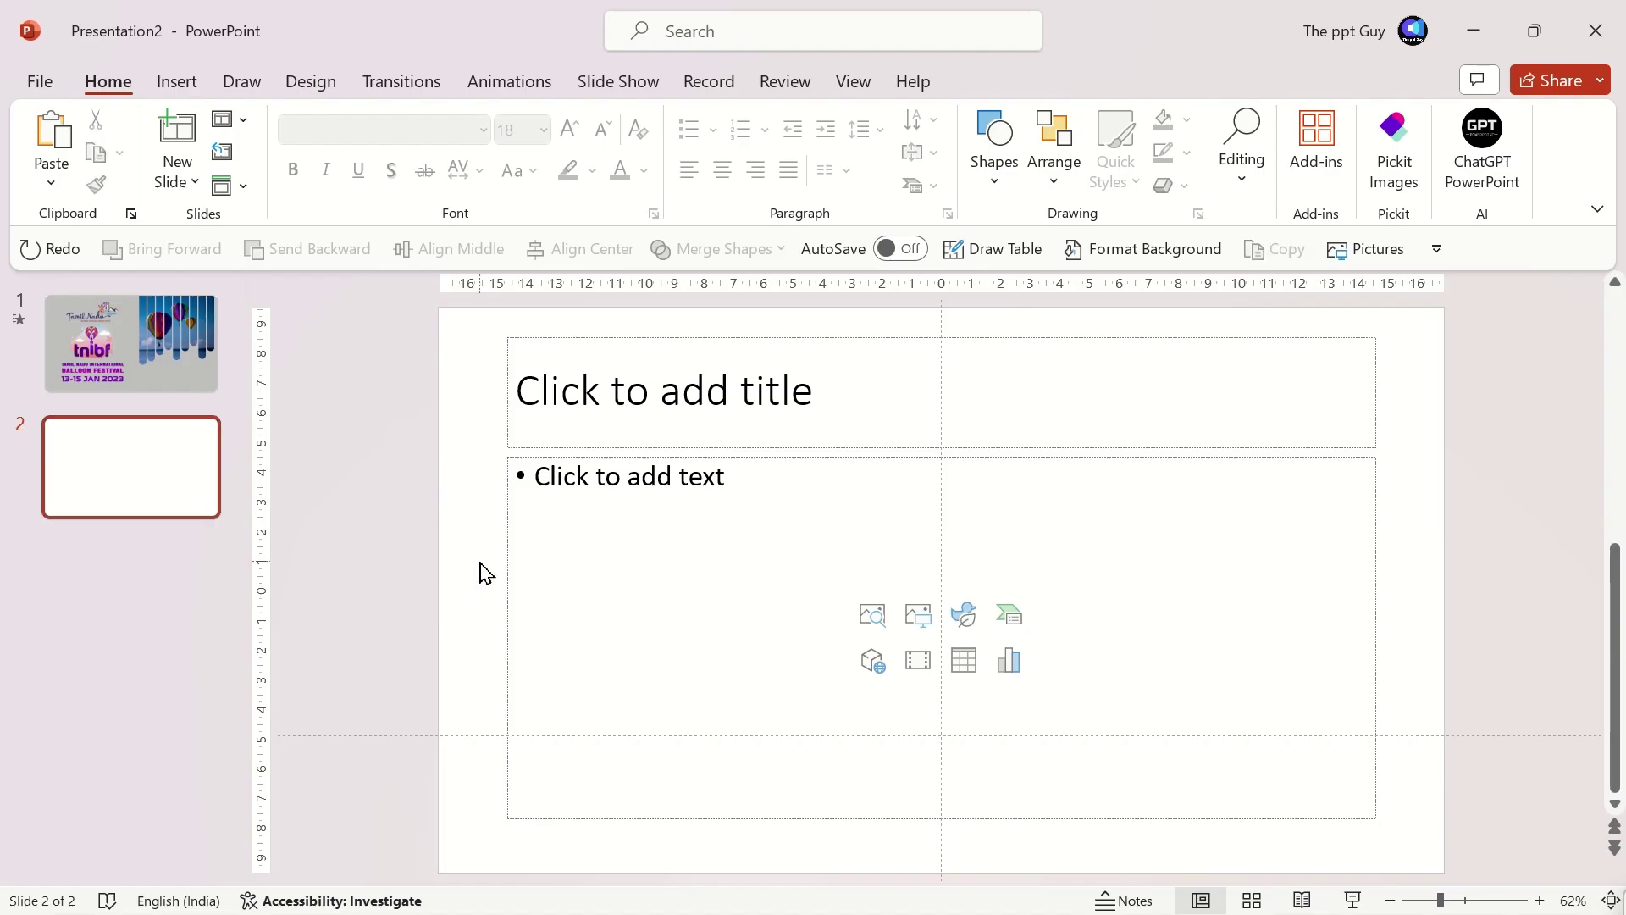
- Clear everything from the new second slide and paste the train picture, positioned below the slide's upper edge
key("ctrl+a")
key("Delete")
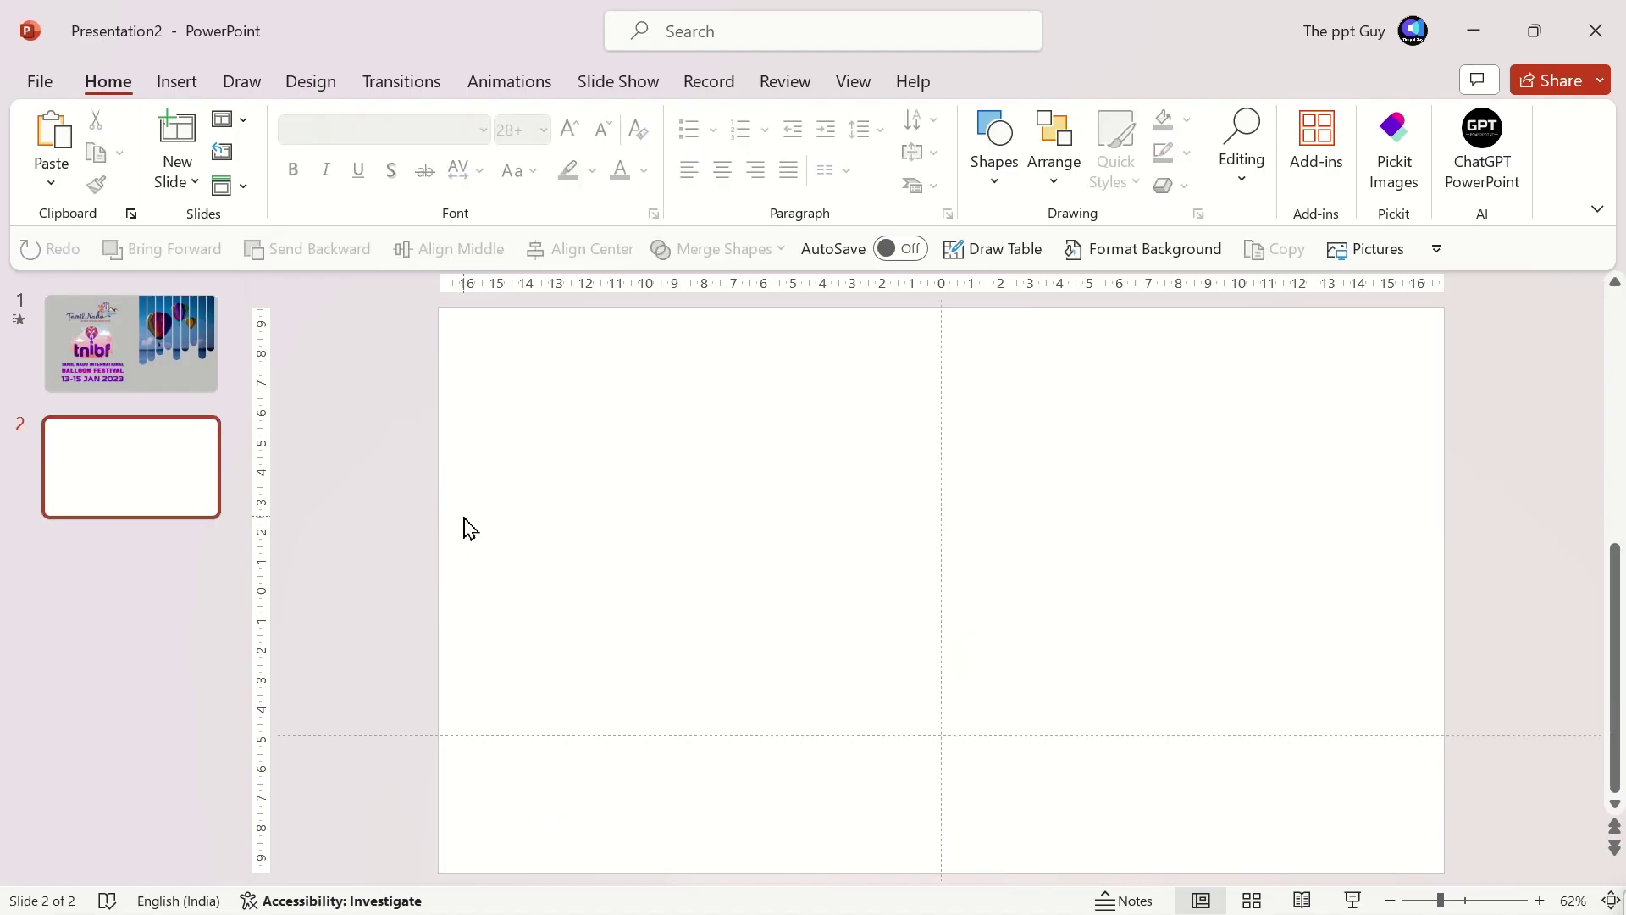
key("ctrl+v")
left_click_drag(602, 457, 600, 584)
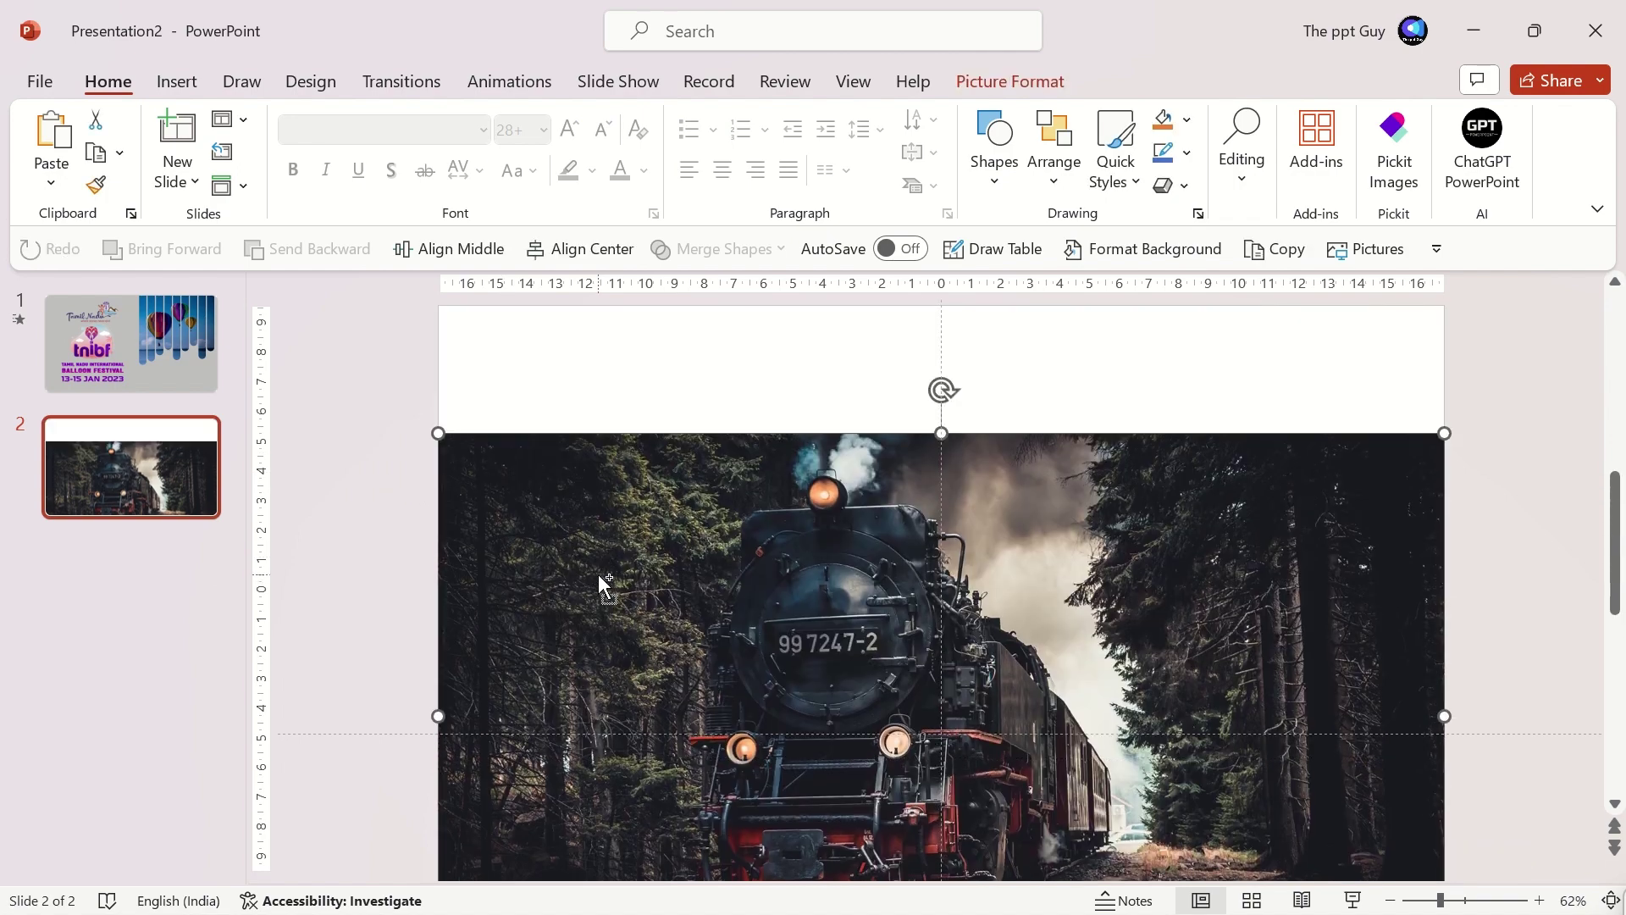
- Duplicate the train picture and apply the Blur artistic effect to the copy with a radius of 40
key("ctrl+d")
mouse_move(703, 484)
left_mouse_down()
mouse_move(788, 536)
mouse_move(693, 484)
left_mouse_up()
right_click(570, 406)
left_click(669, 850)
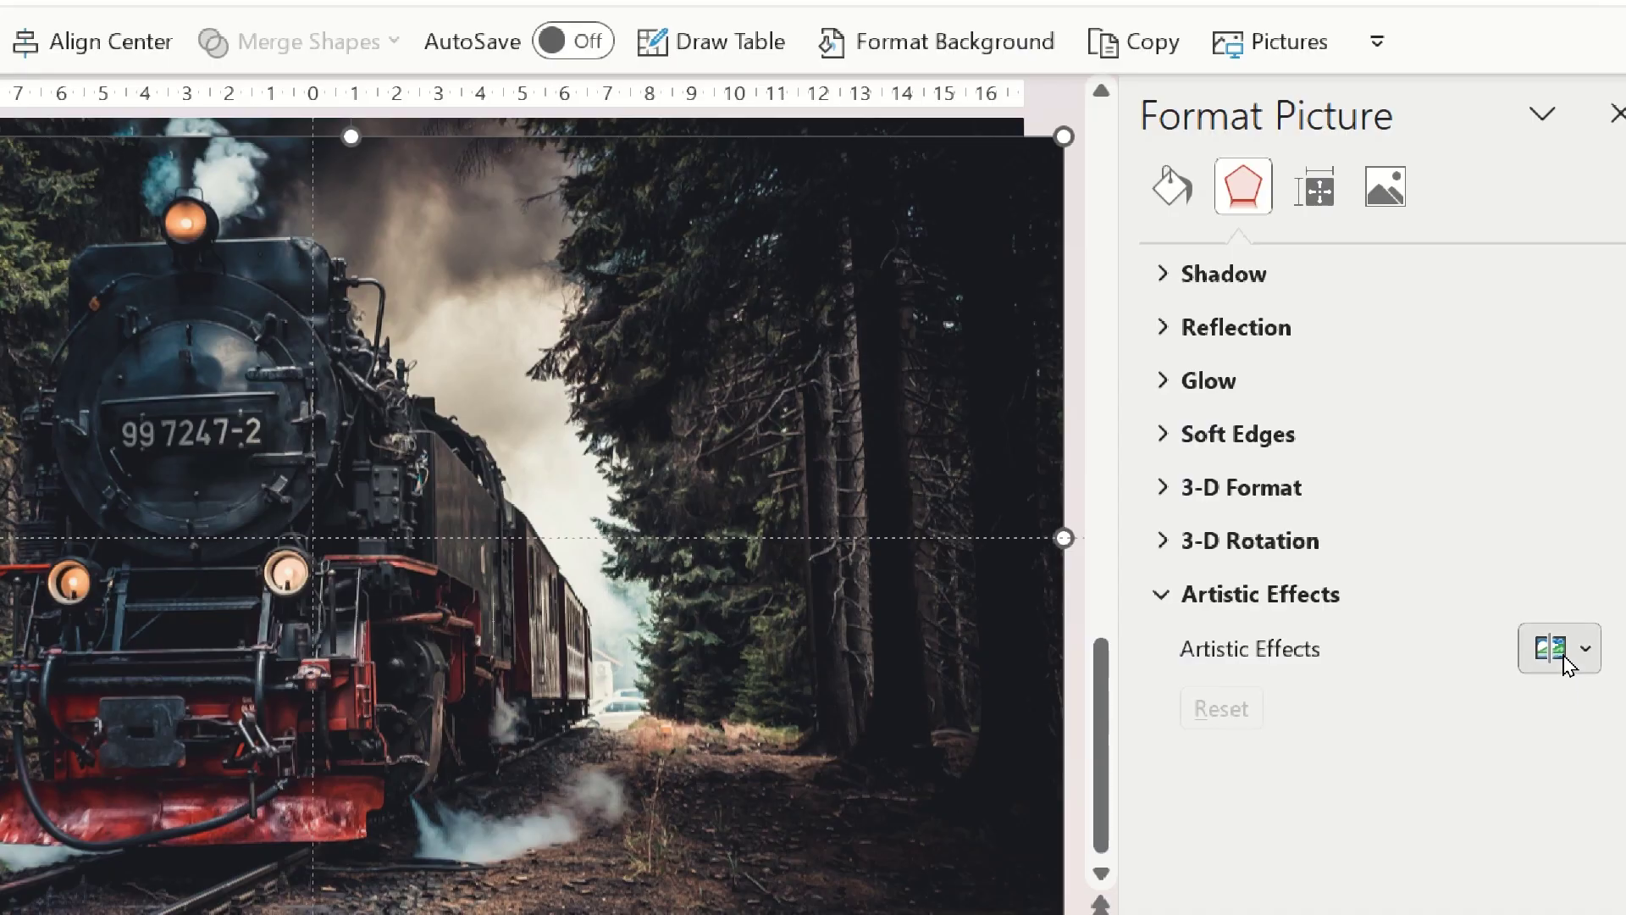
left_click(1563, 655)
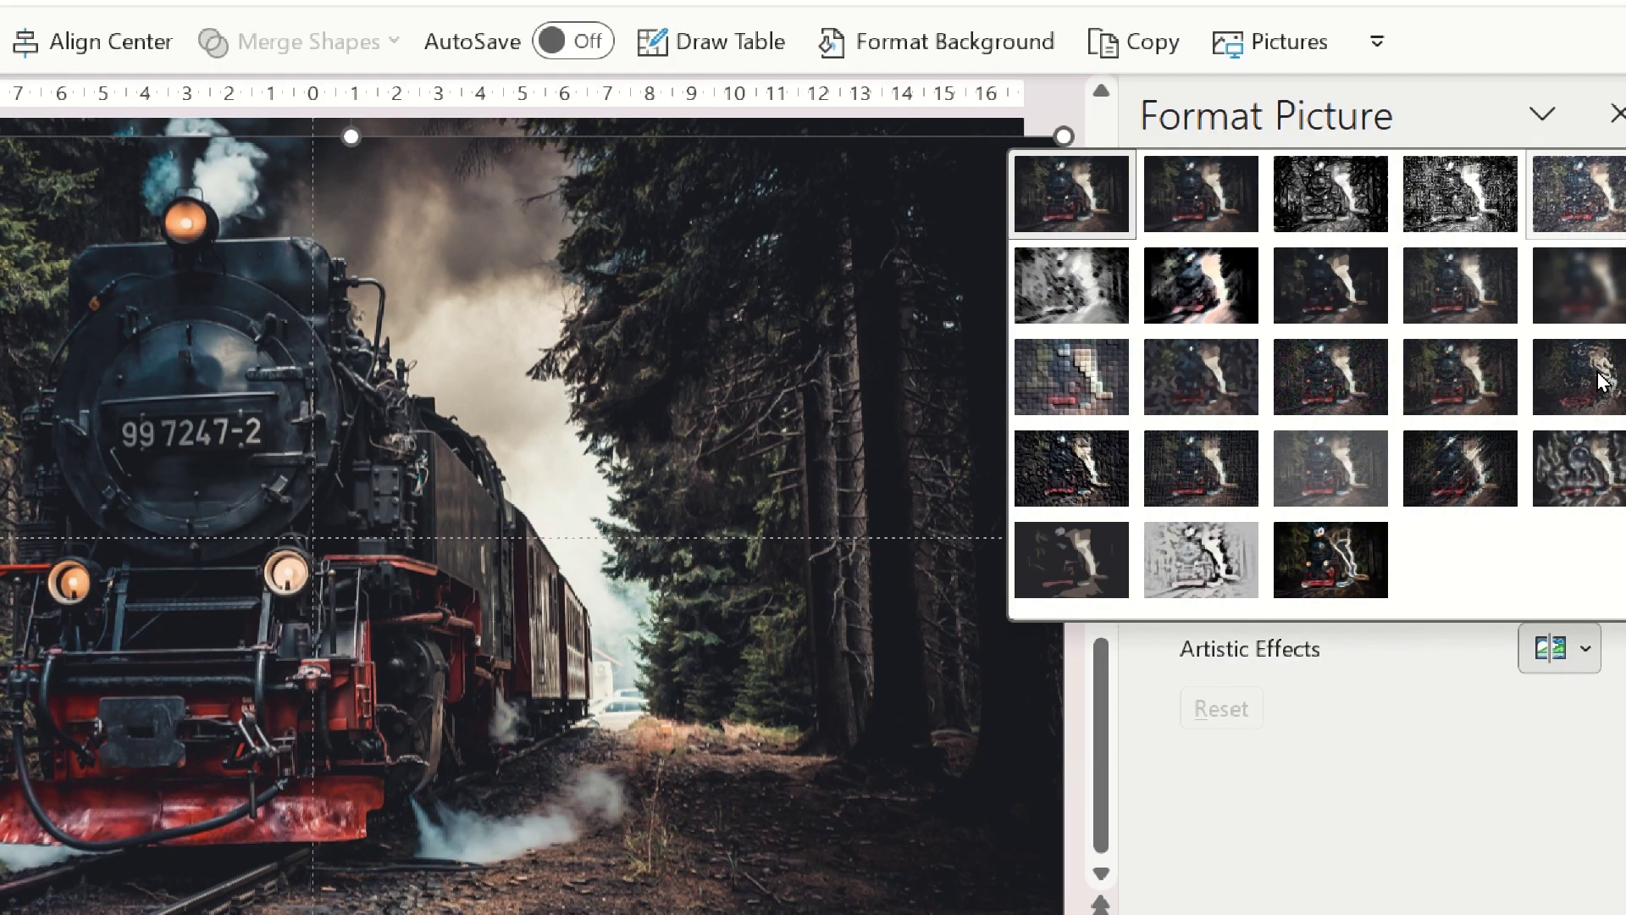
left_click(1578, 523)
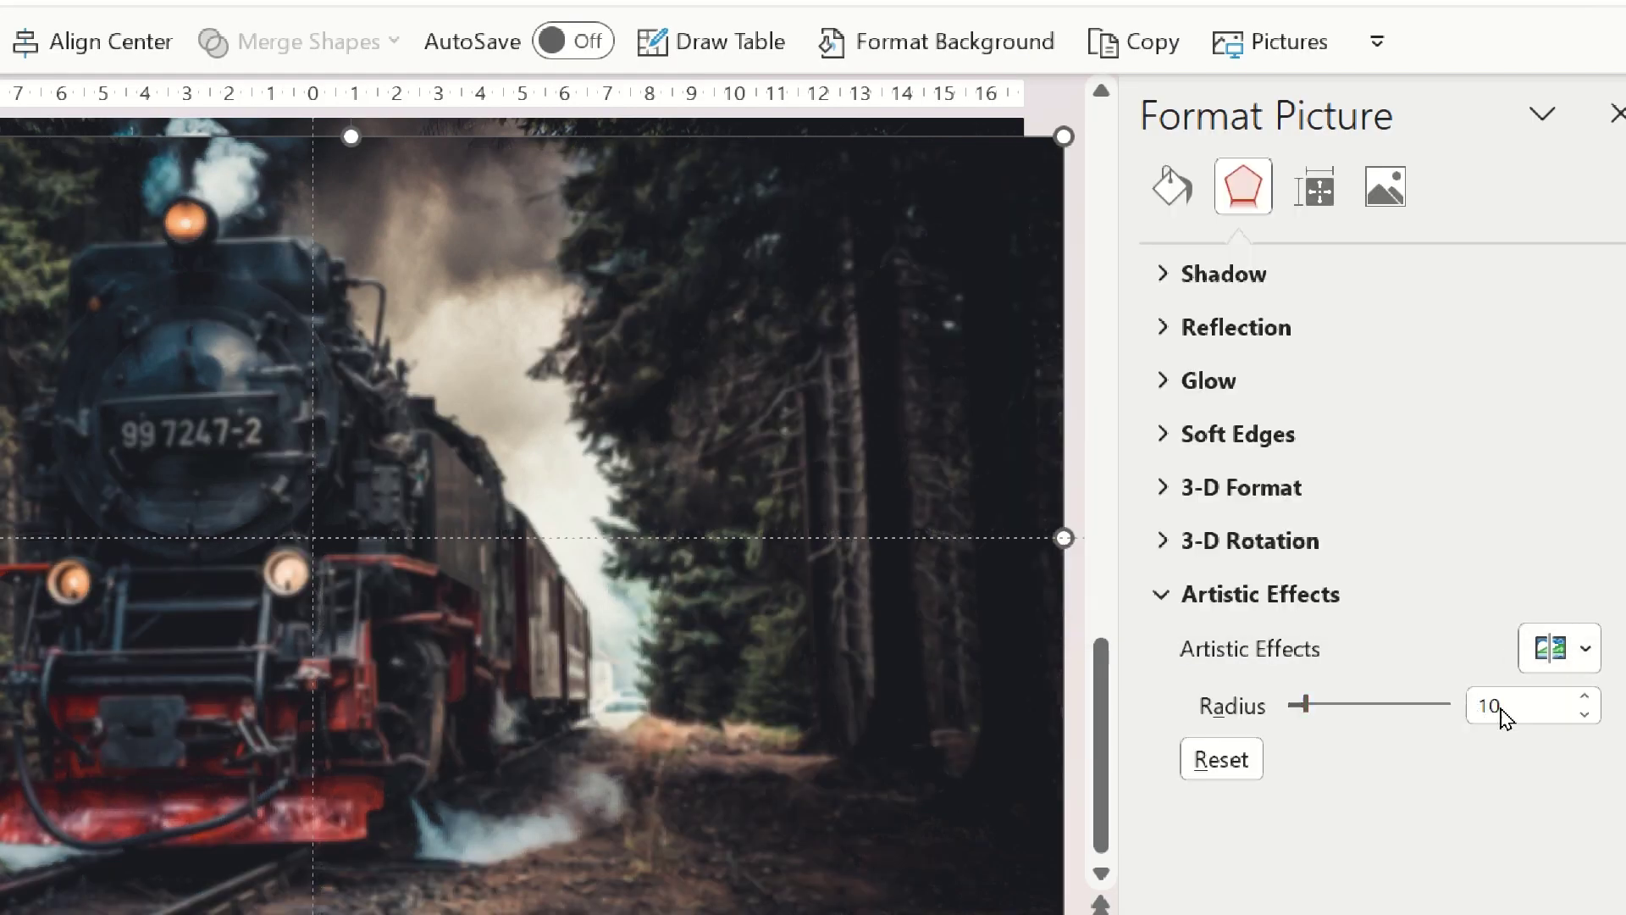
left_click(1490, 699)
type("40")
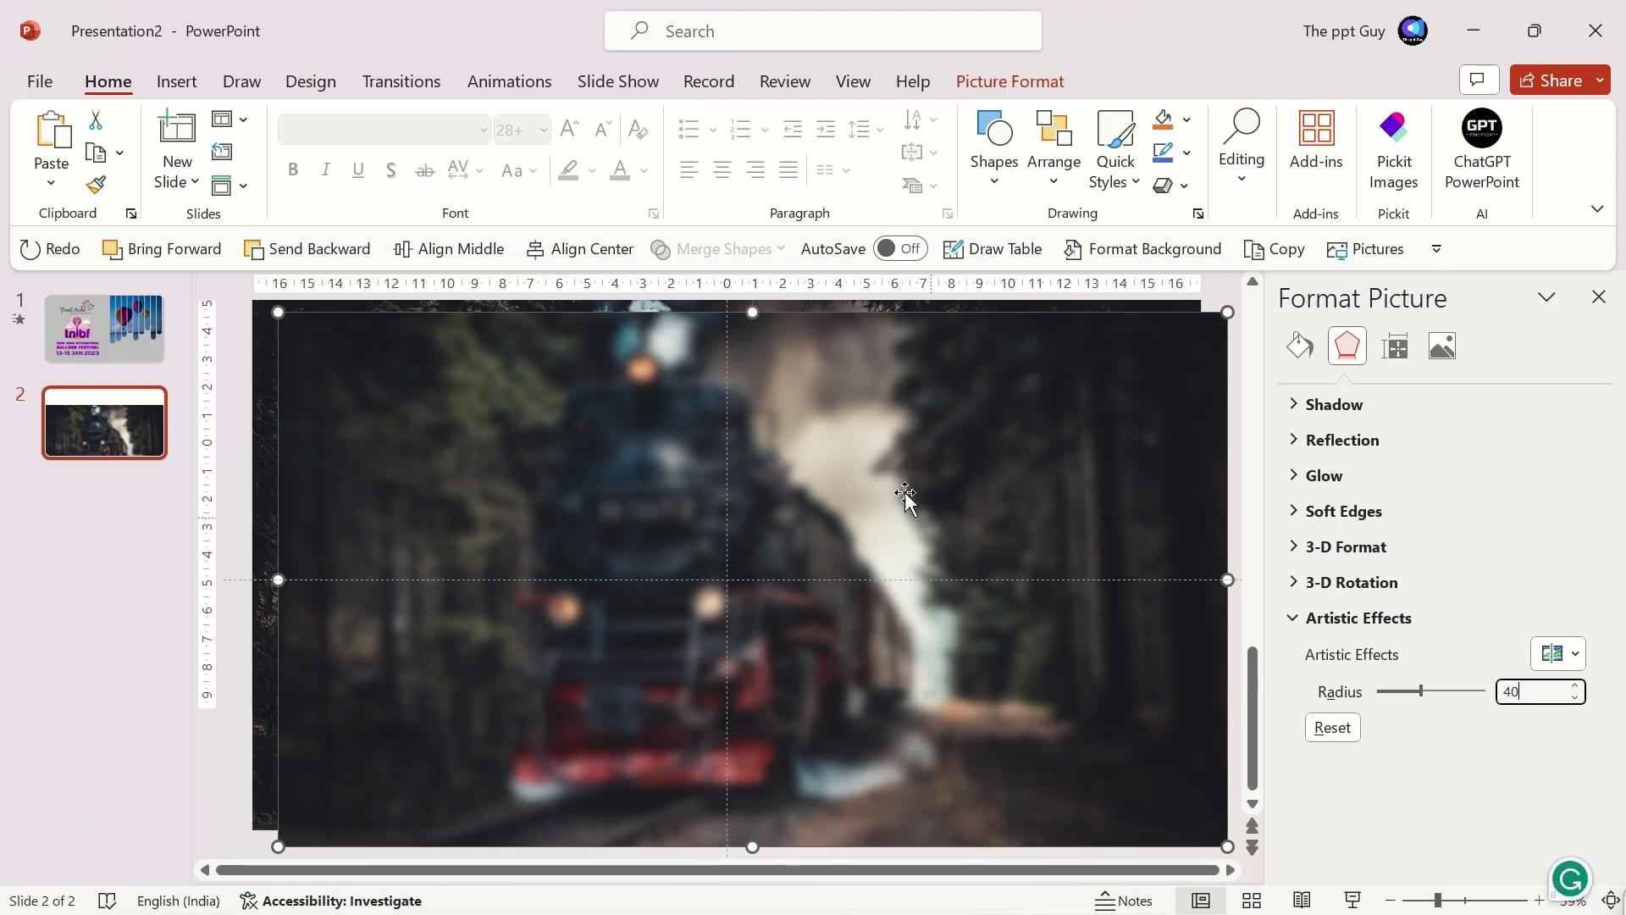
- Cut the blurred train picture and set it from the clipboard as the slide background's picture fill
right_click(905, 493)
left_click(935, 388)
left_click_drag(937, 389, 976, 509)
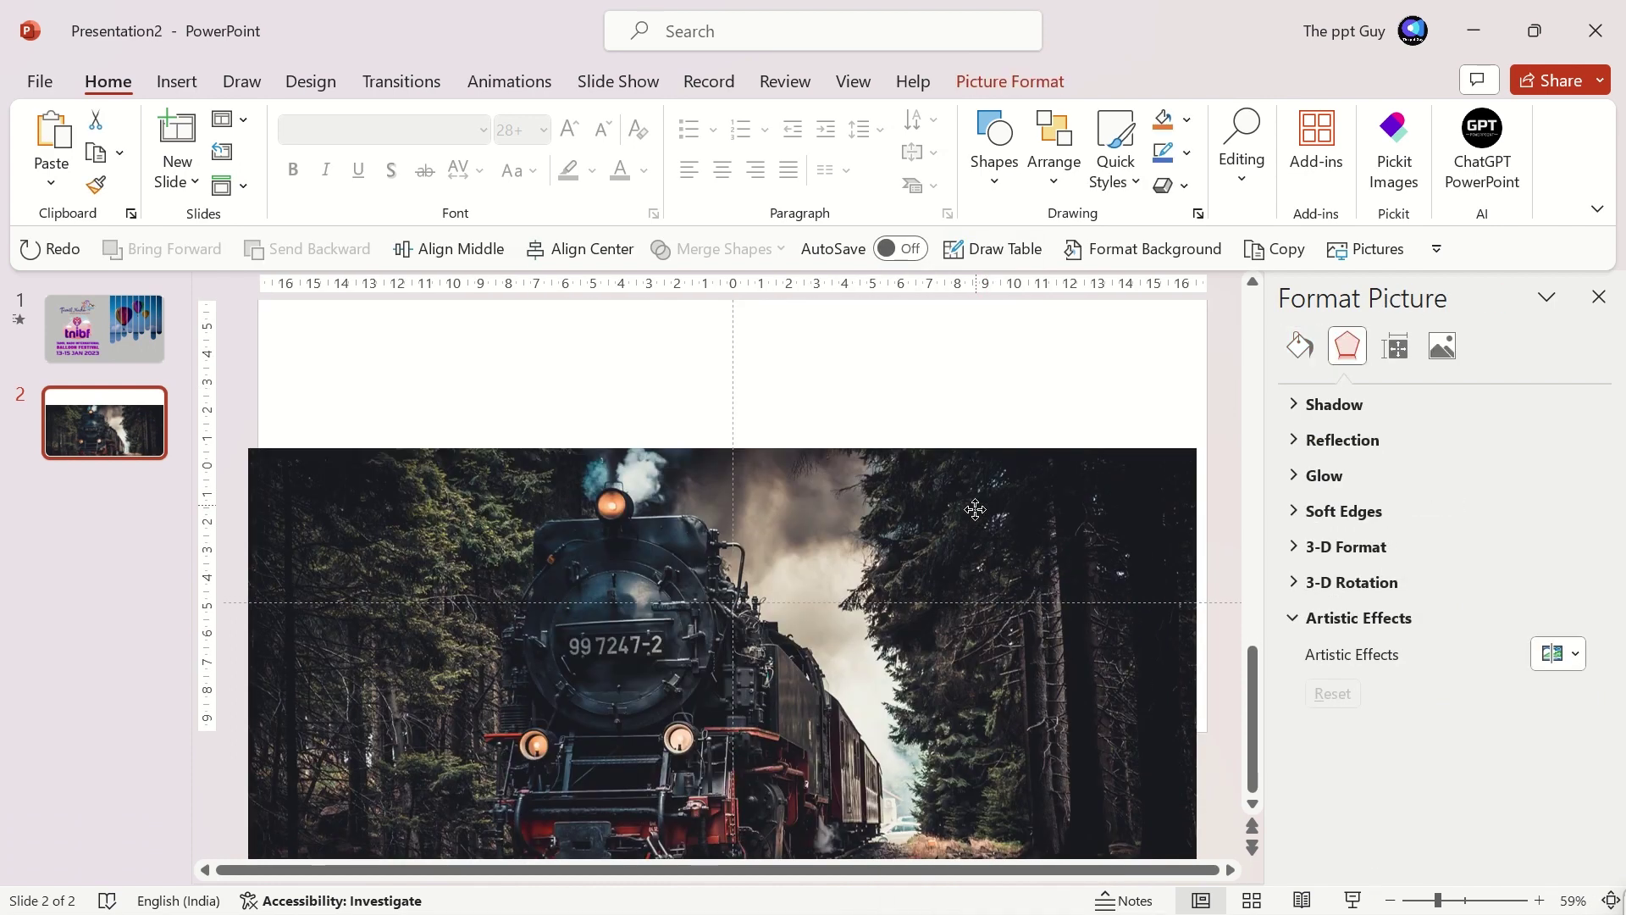
key("Escape")
left_click(1386, 506)
left_click(1440, 642)
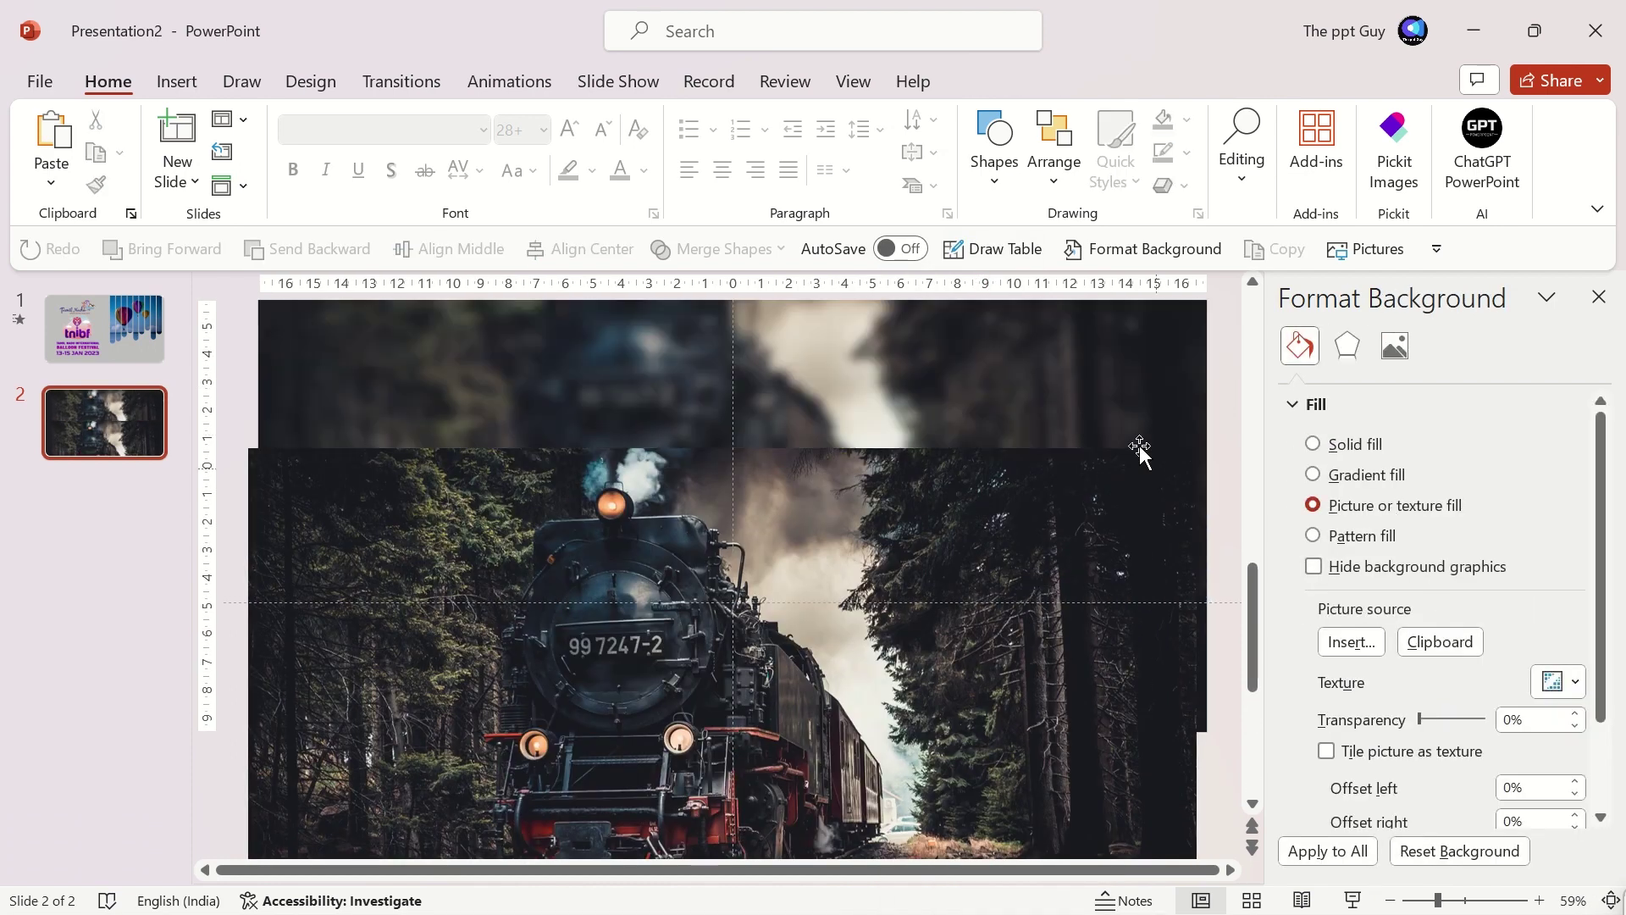
- Align the sharp train picture to the slide's center and middle so it covers the blurred background
left_click(1090, 525)
left_click(499, 248)
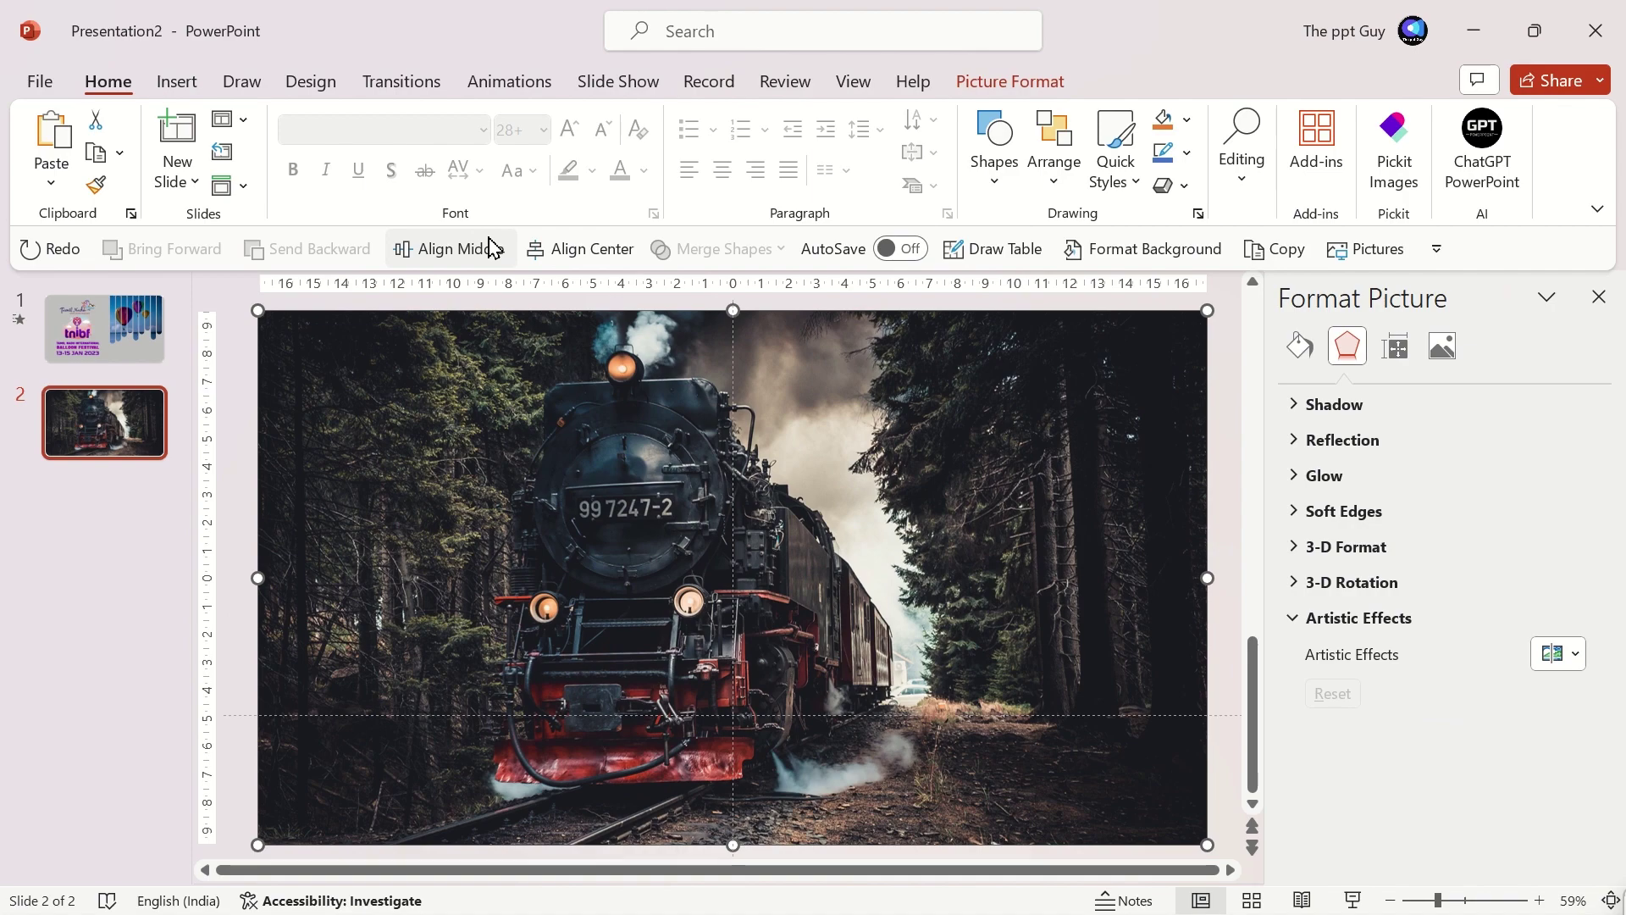
left_click(250, 300)
- Draw a rounded rectangle about 11.3 cm tall and 9.08 cm wide over the picture's right side, vertically centered
left_click(176, 81)
left_click(426, 151)
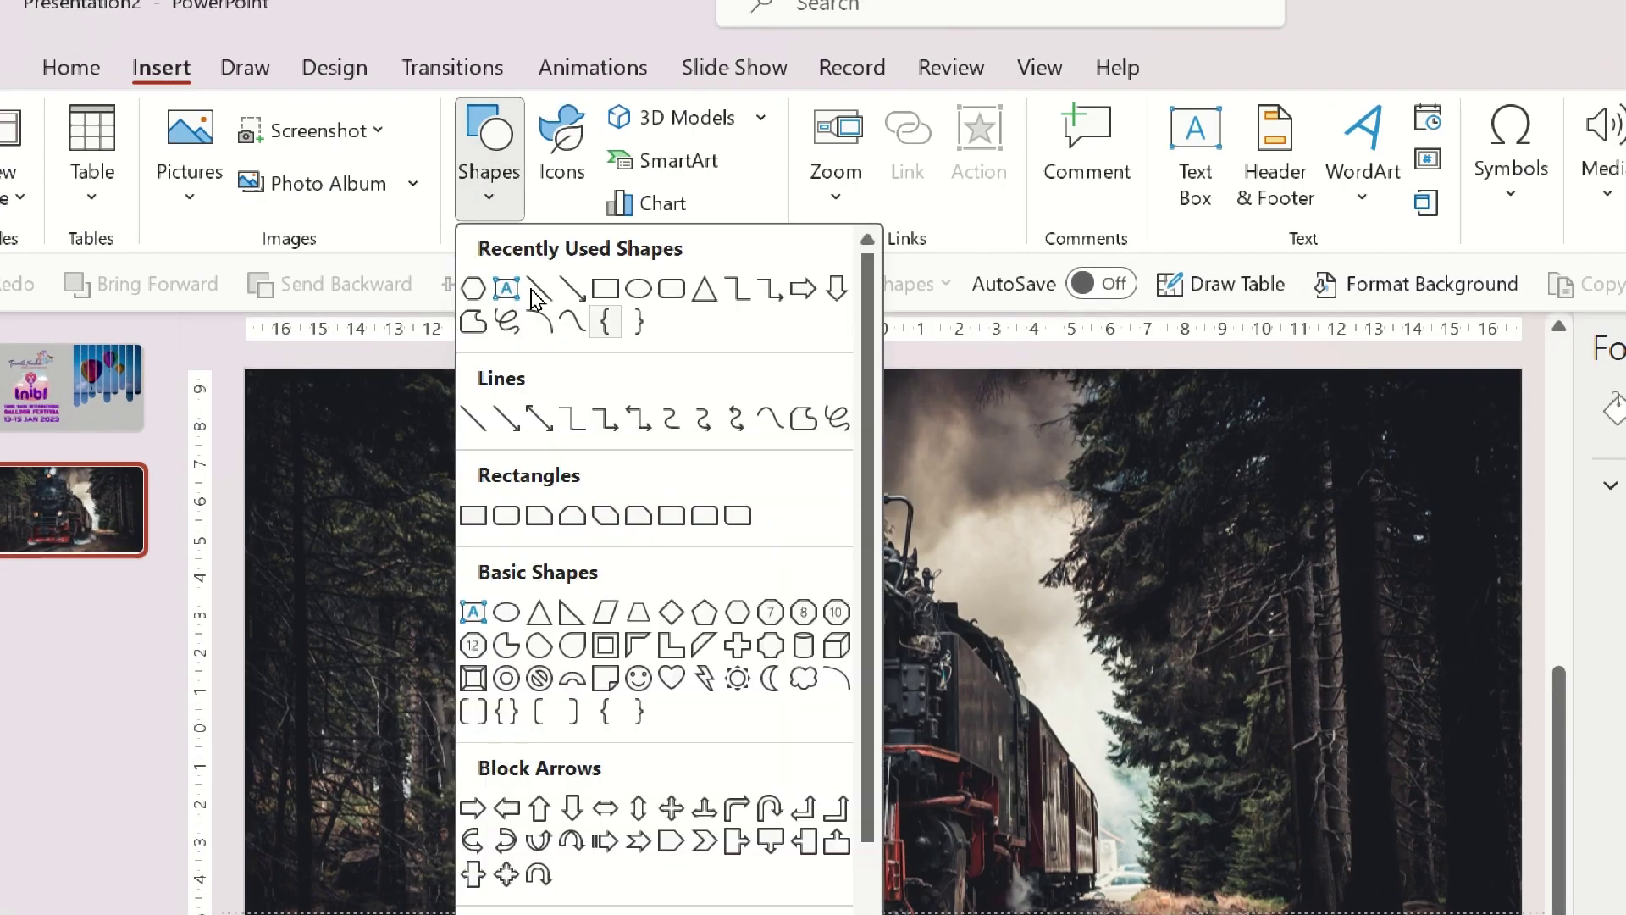
left_click(565, 251)
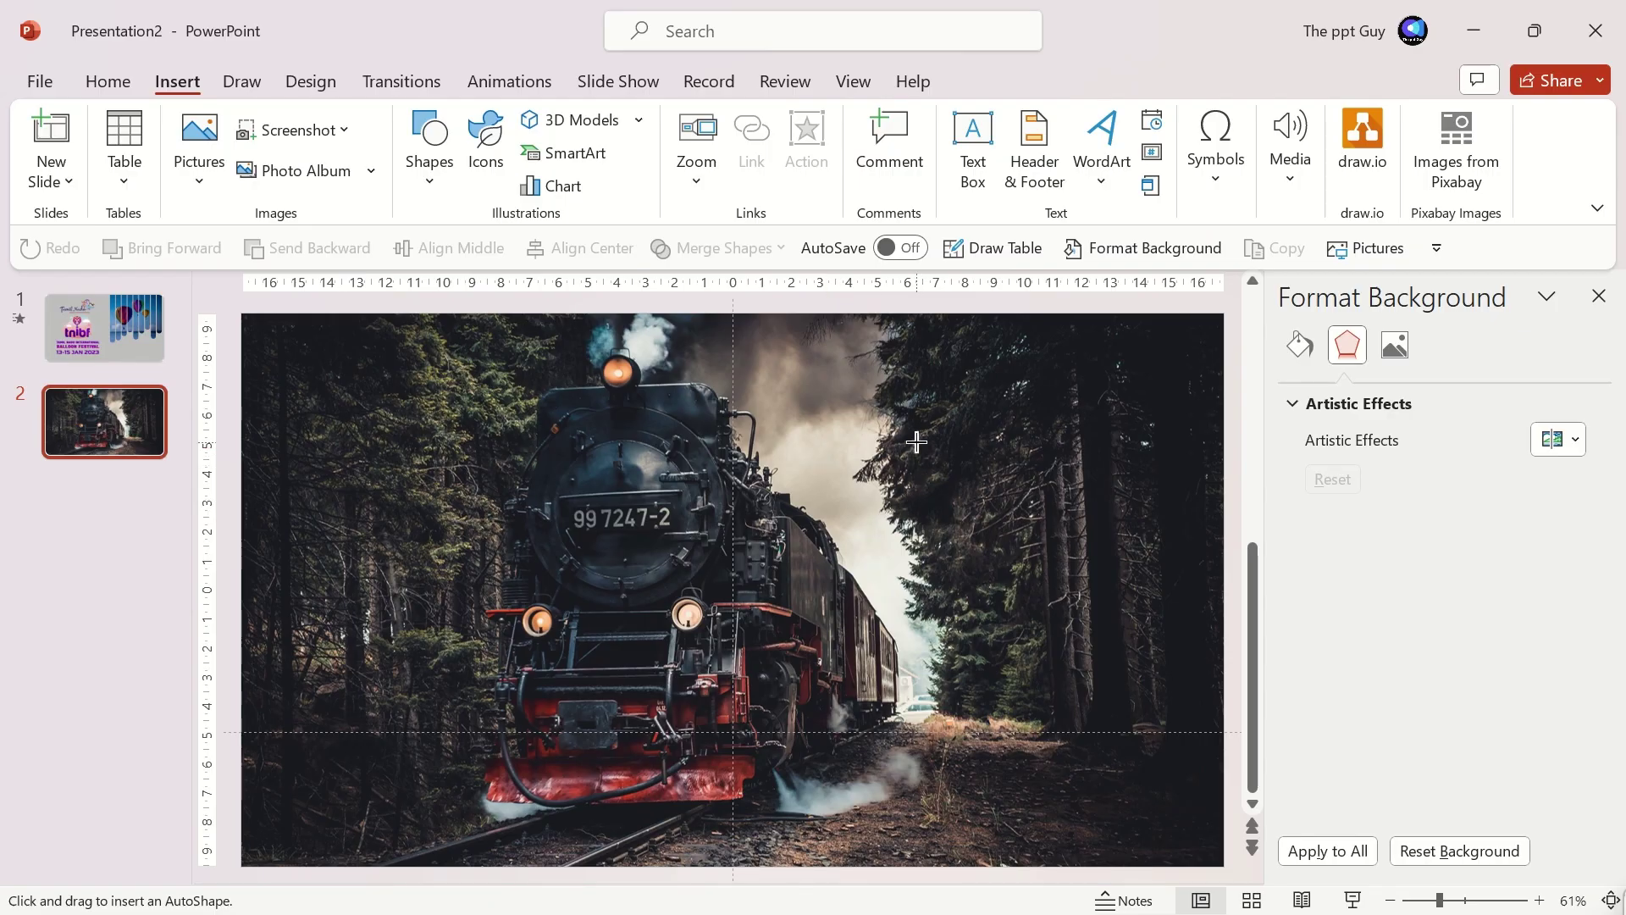
left_click_drag(916, 441, 1183, 762)
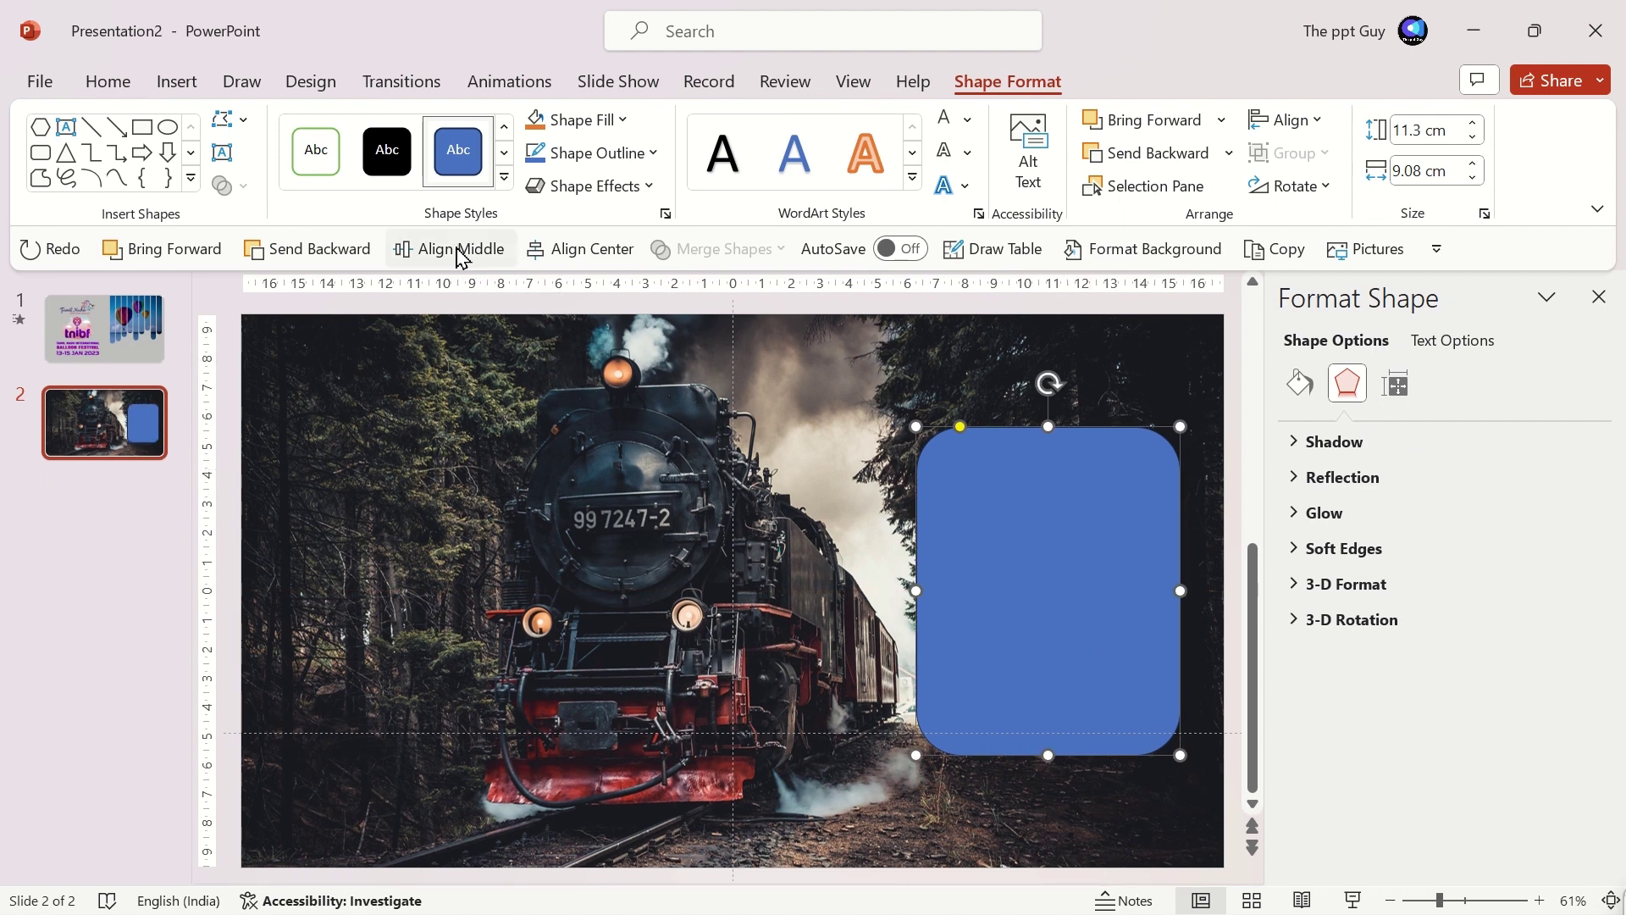
- Give the rounded rectangle a gradient fill and a white outline
left_click(1290, 389)
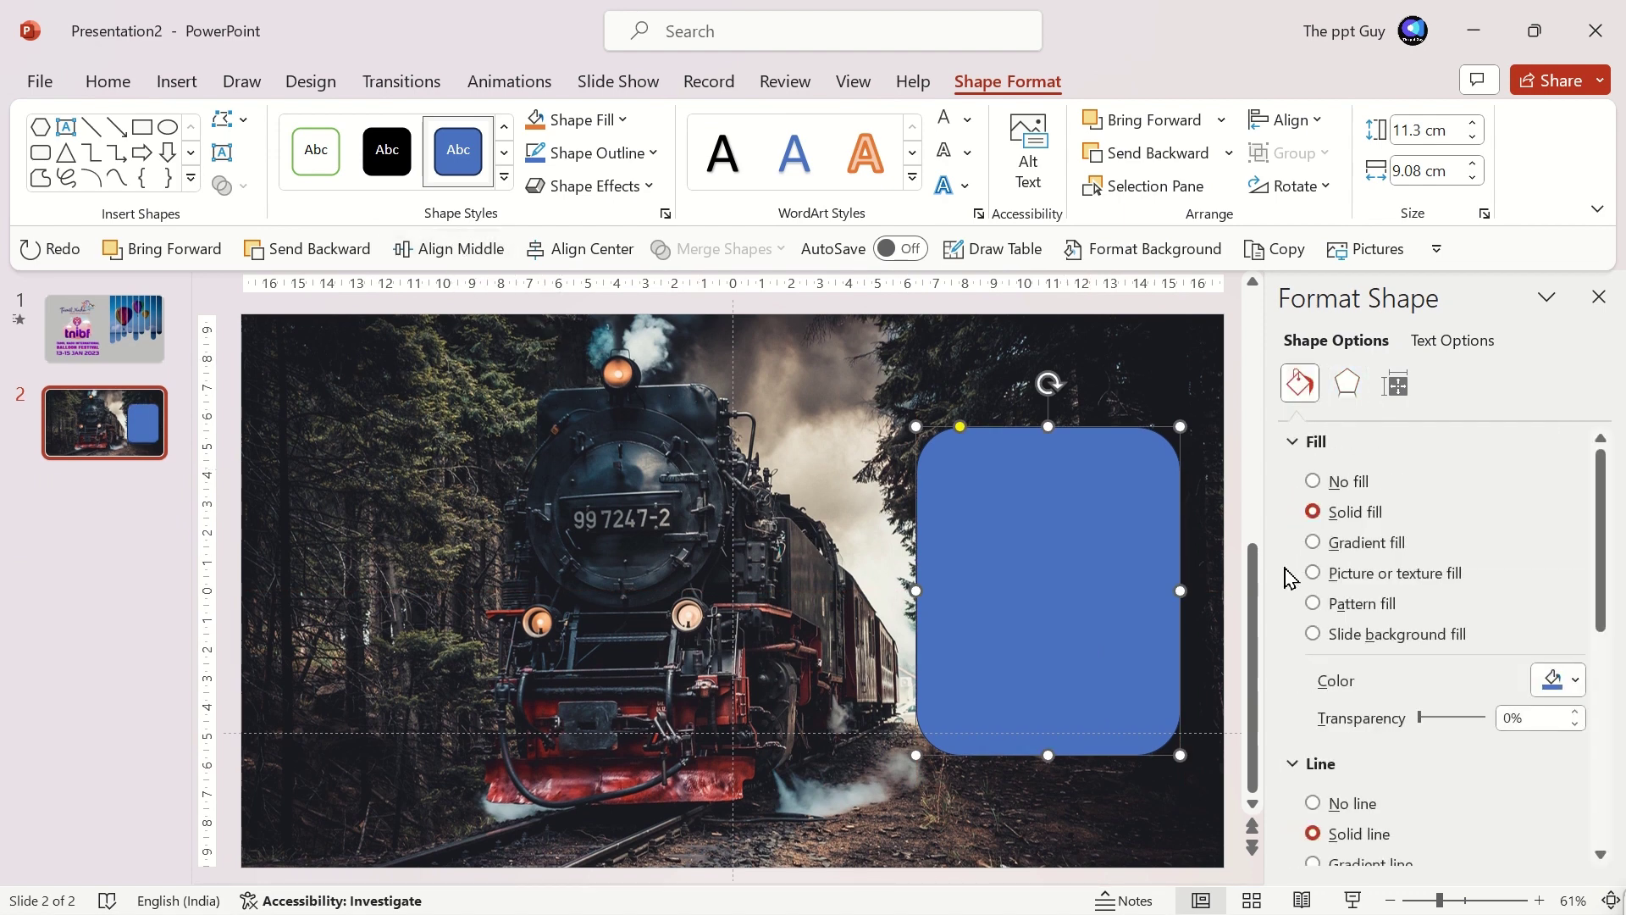
left_click(1355, 550)
scroll(1368, 605, "down", 10)
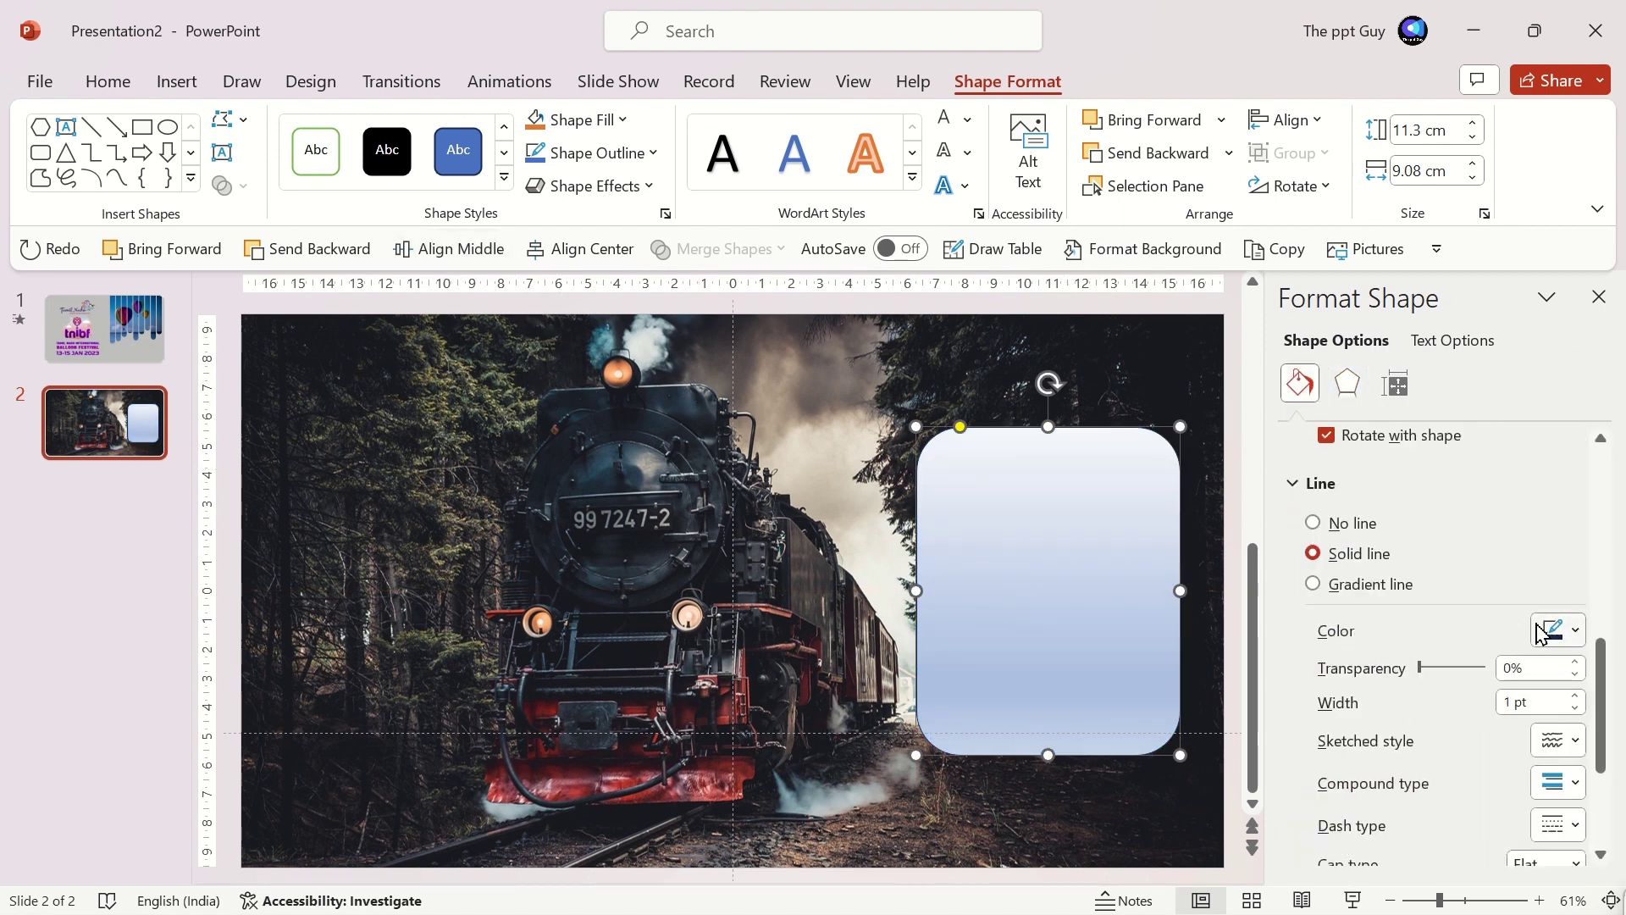
left_click(1541, 634)
left_click(1418, 365)
- Set the gradient's angle to 45° and delete its inner color stops
scroll(1420, 616, "up", 5)
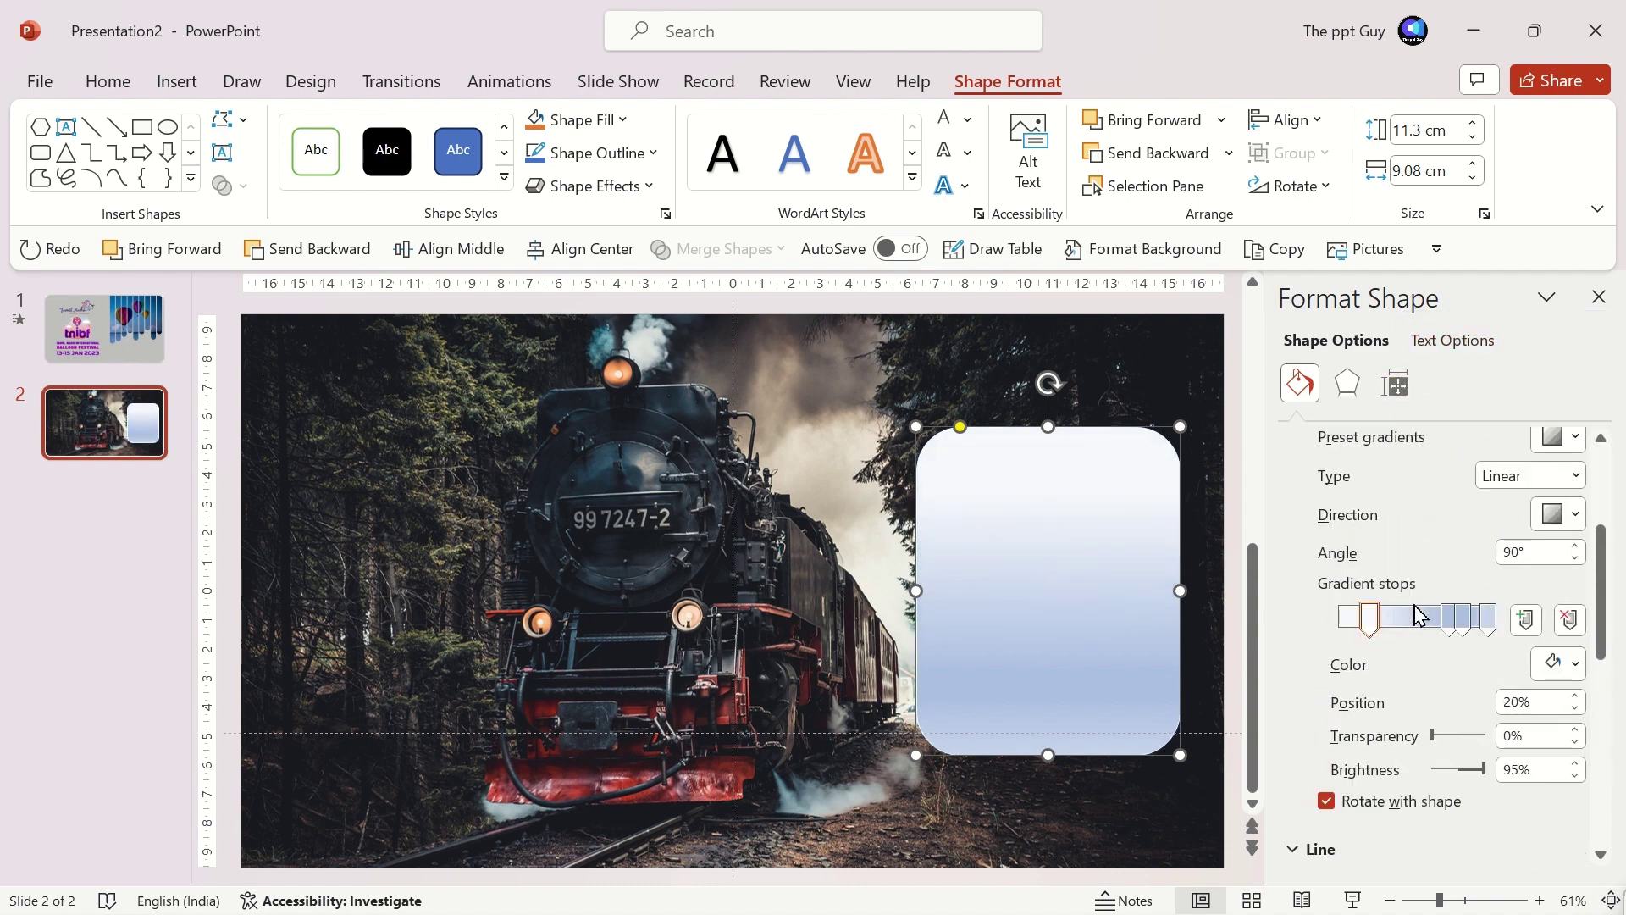
left_click_drag(1370, 619, 1365, 635)
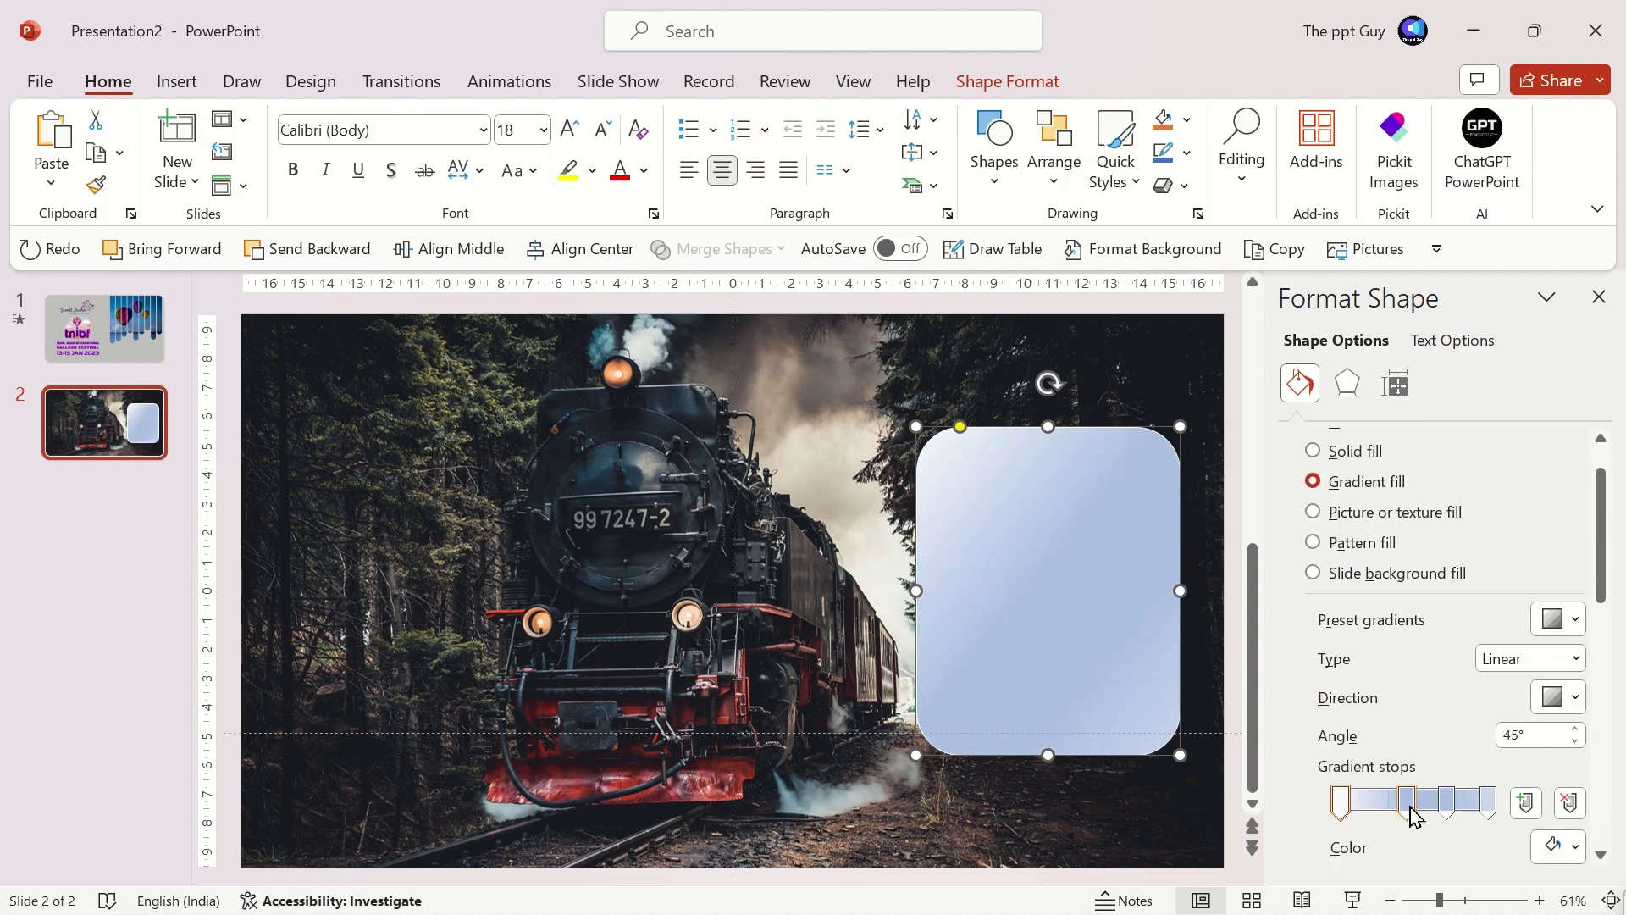
left_click(1410, 809)
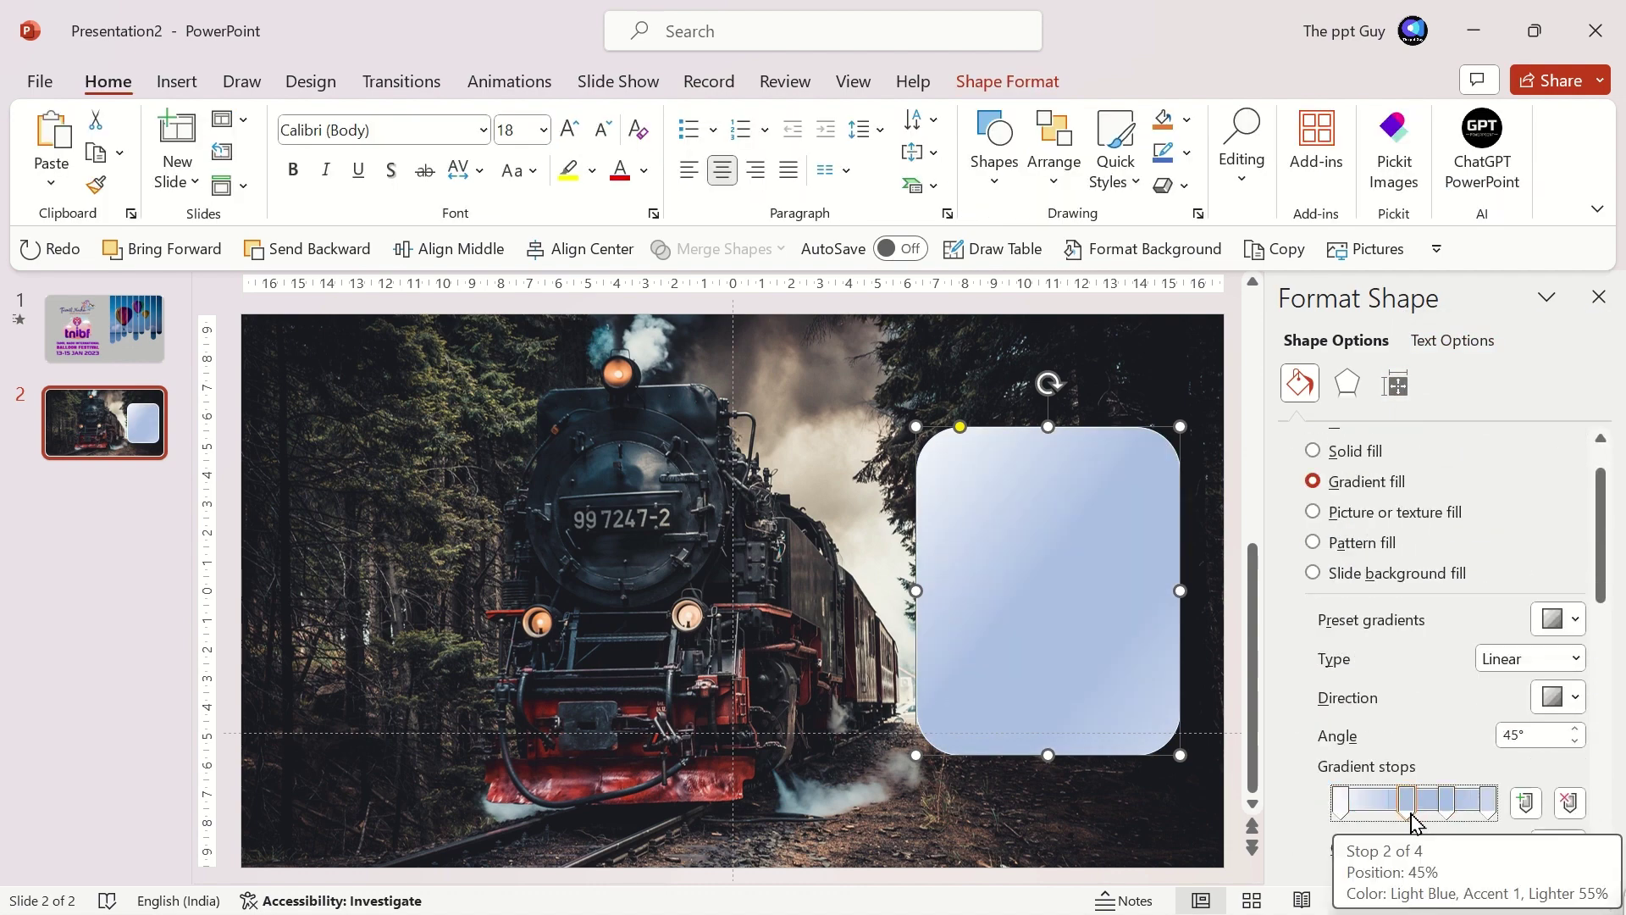
key("Delete")
key("Delete")
- Increase the first gradient stop's transparency and change the last stop's color to white
left_click(1347, 807)
scroll(1440, 750, "down", 2)
mouse_move(1433, 735)
left_mouse_down()
mouse_move(1484, 743)
mouse_move(1454, 744)
left_mouse_up()
left_click(1488, 619)
left_click(1557, 663)
left_click(1414, 393)
left_click(1467, 630)
- Color the gradient stop near the start white and increase its transparency for a glass look
left_click(1353, 617)
mouse_move(1351, 620)
left_mouse_down()
mouse_move(1378, 640)
mouse_move(1351, 622)
left_mouse_up()
left_click(1538, 668)
left_click(1413, 392)
left_click_drag(1433, 736, 1464, 730)
- Duplicate the translucent panel and change the original panel's fill to Slide background fill
left_click(1000, 571)
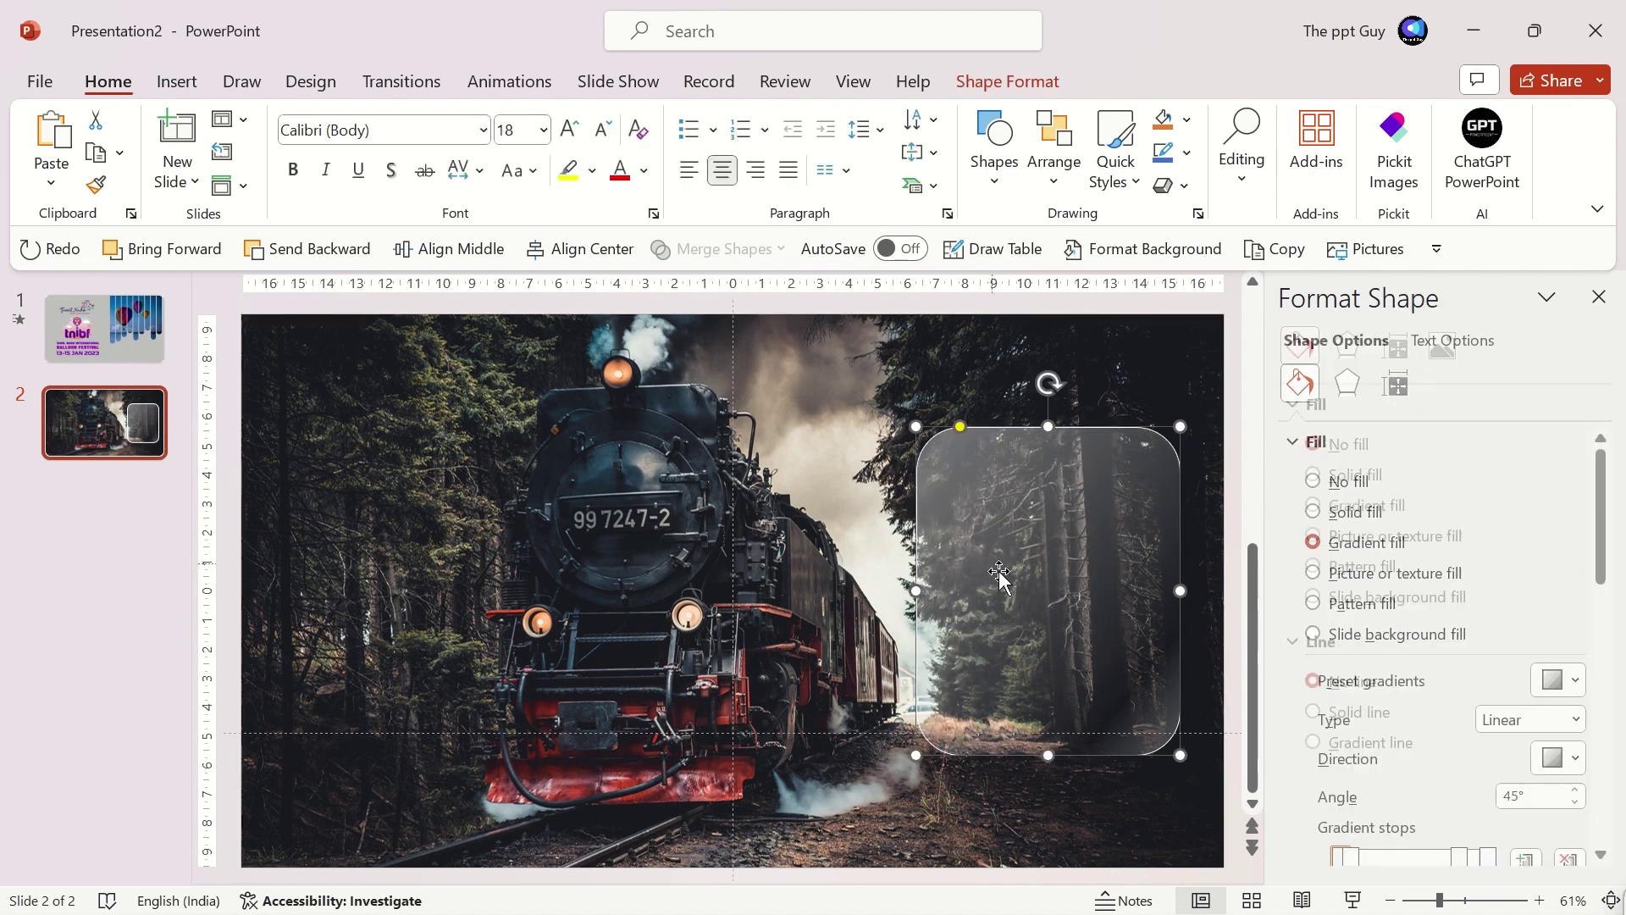
key("ctrl+d")
left_click(1005, 478)
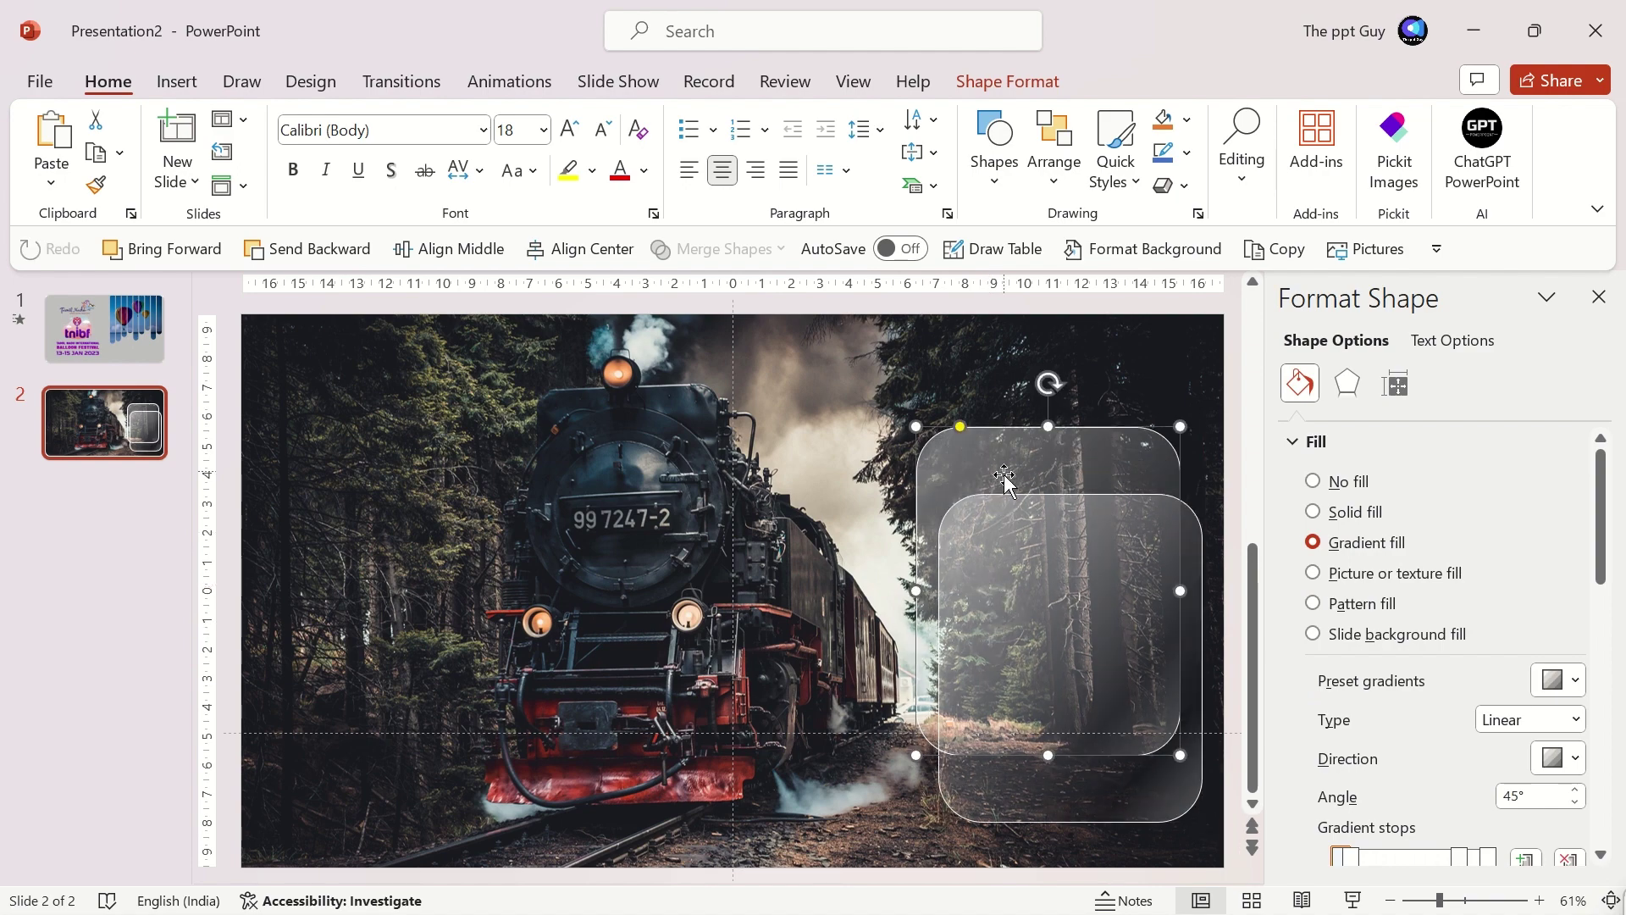
left_click(1389, 635)
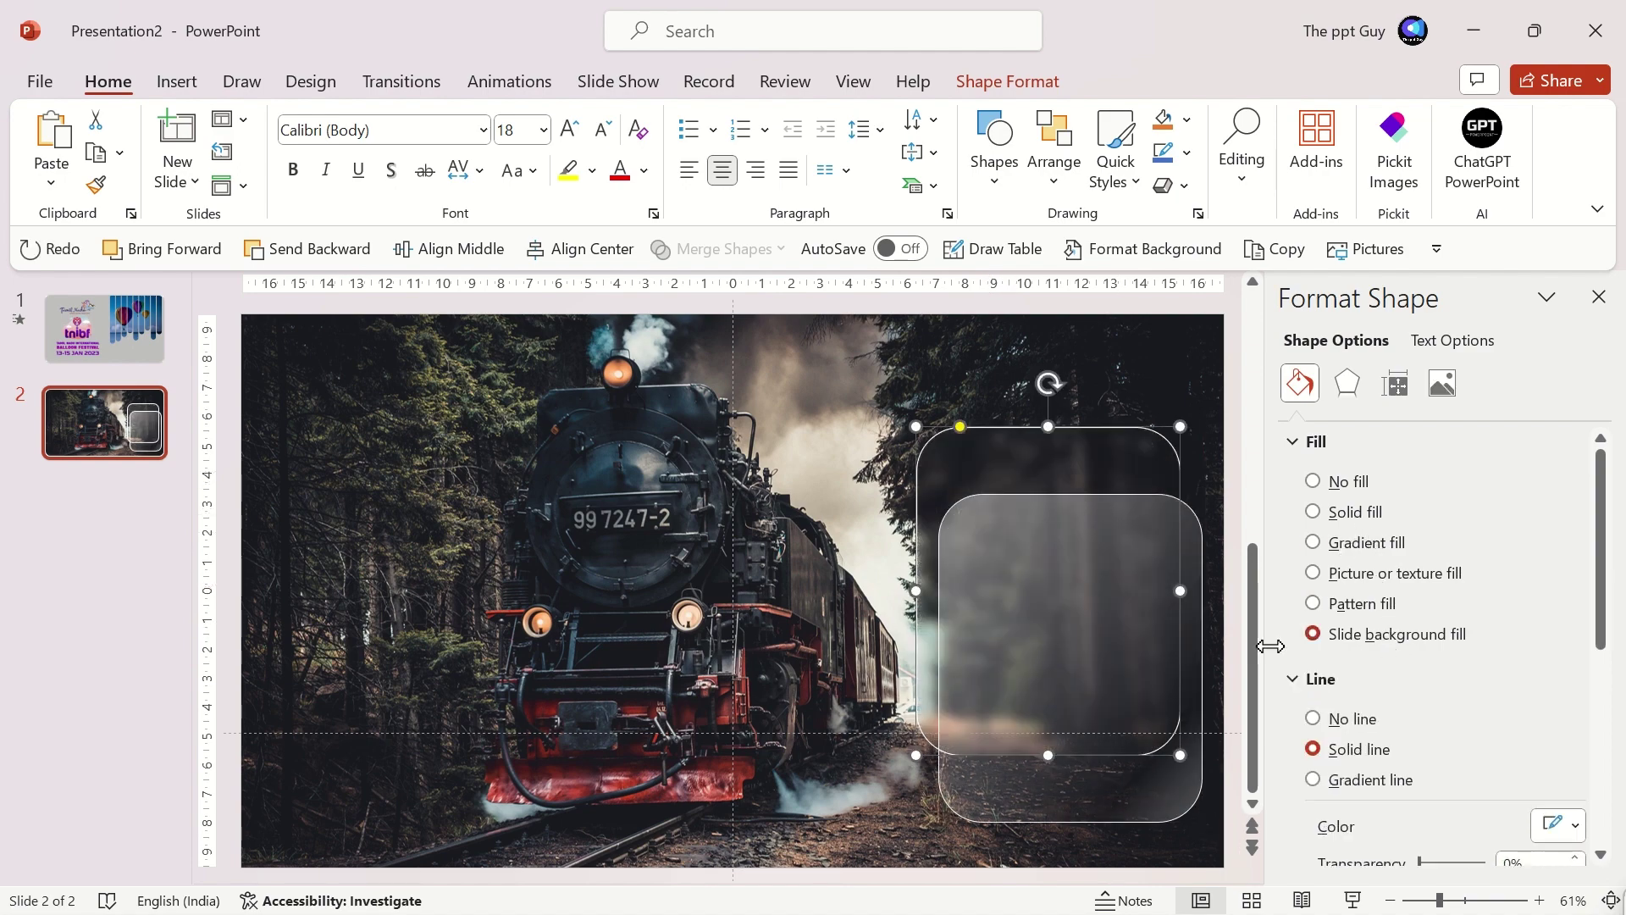
- Stack the translucent panel exactly over the panel with the slide background fill, aligning both by center and middle
left_click_drag(1075, 625, 1053, 562)
left_click(855, 441)
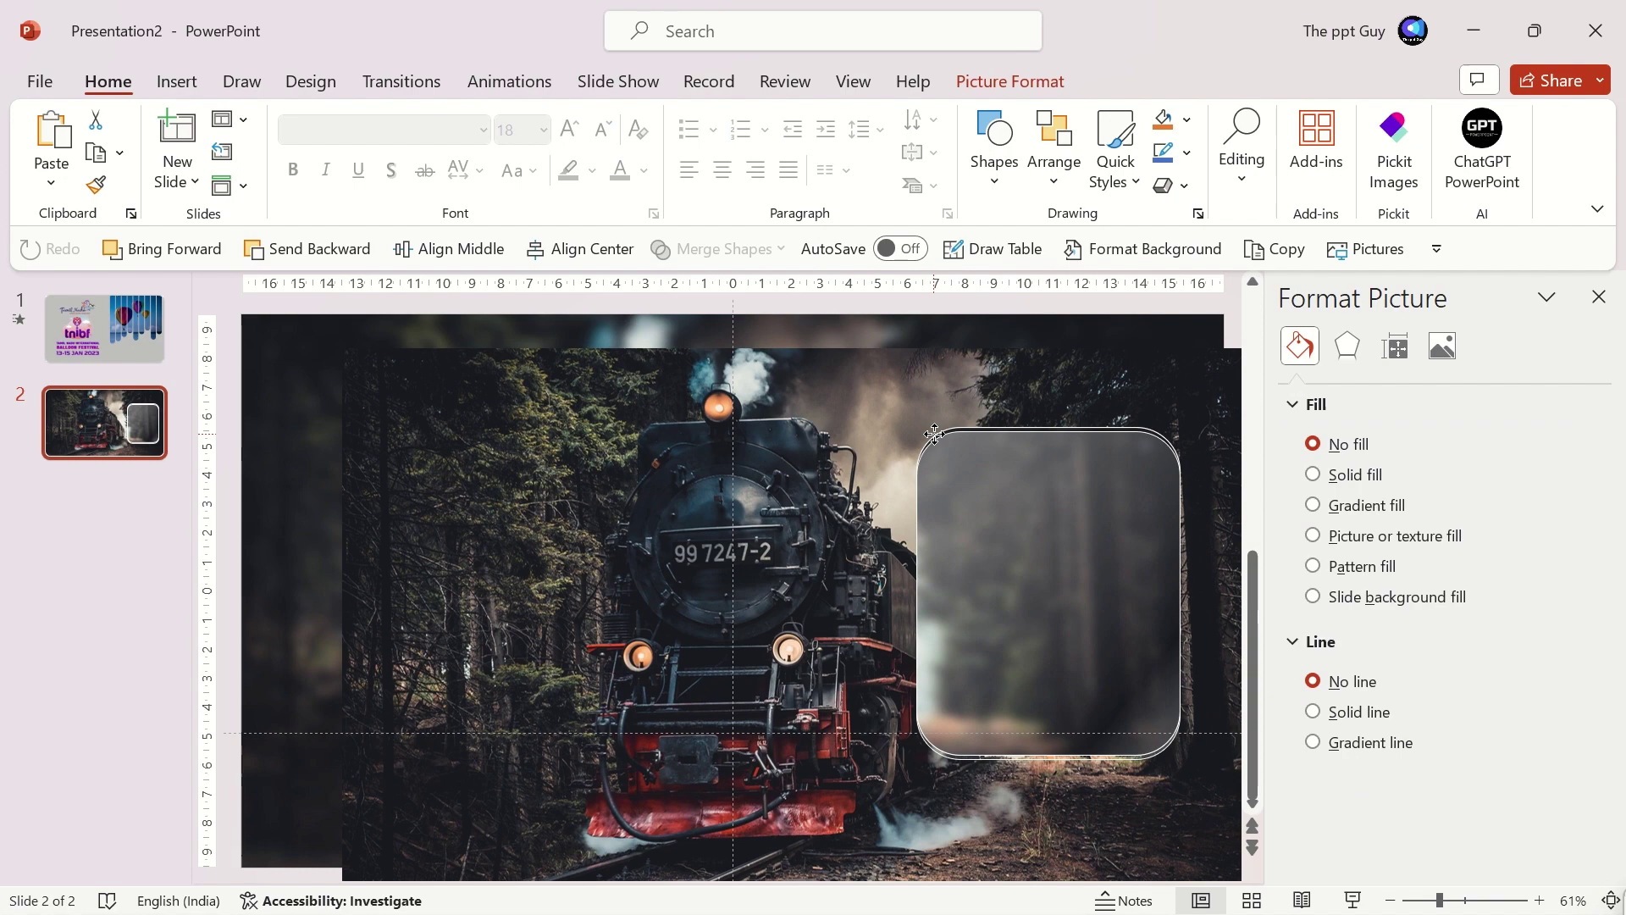
scroll(1126, 551, "down", 1)
left_click(1169, 753)
left_click_drag(1169, 752, 831, 410)
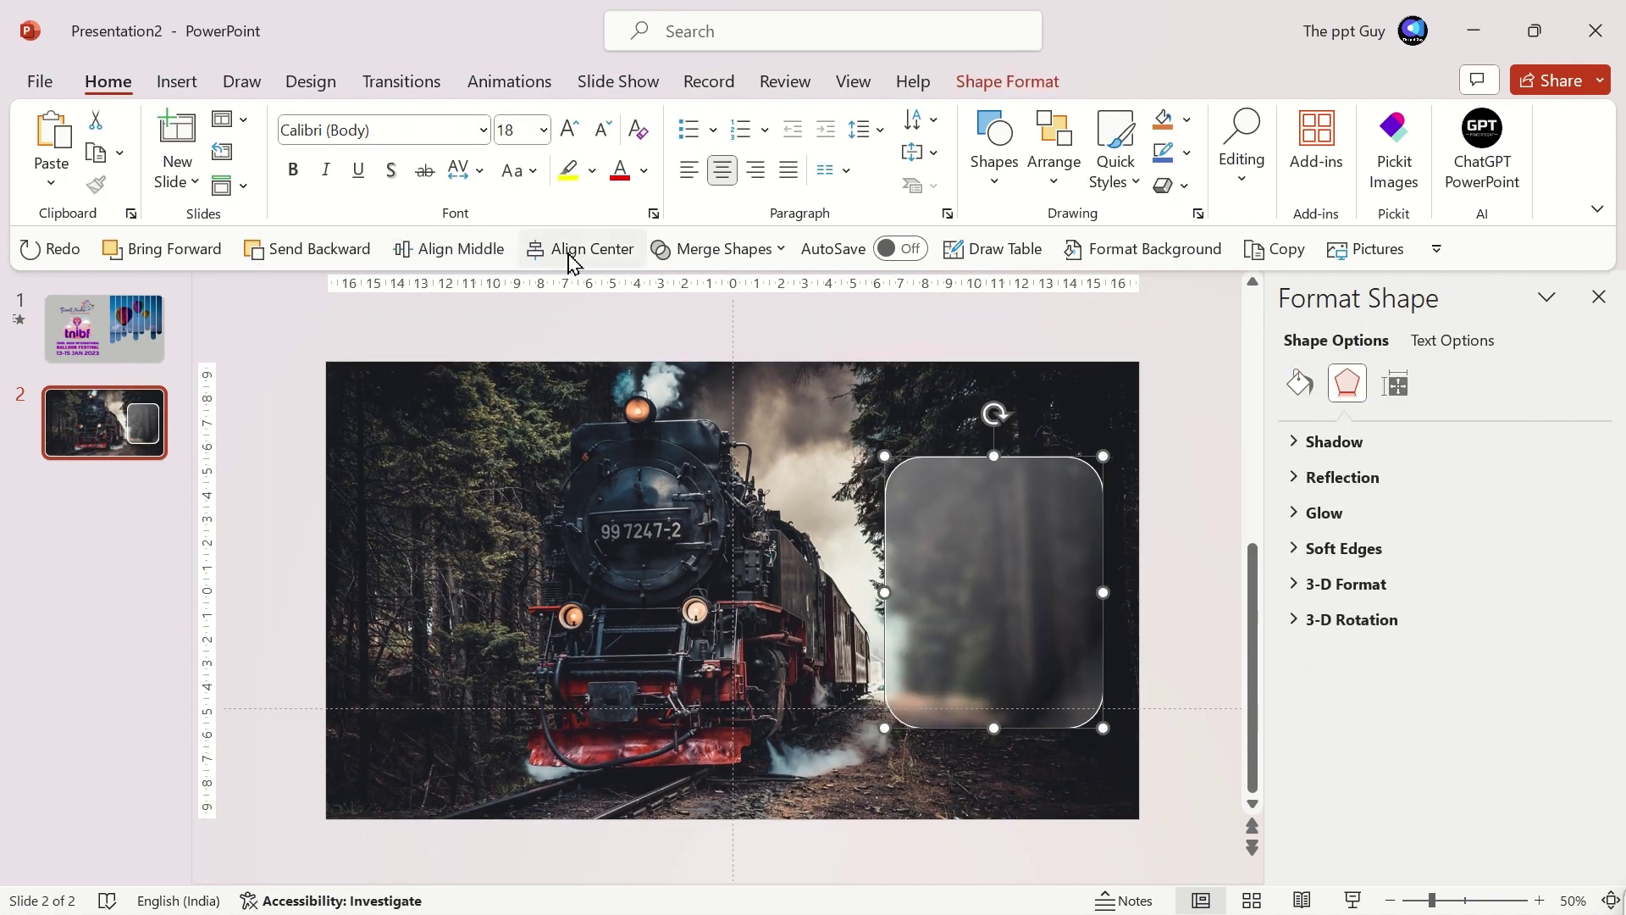
left_click(1183, 480)
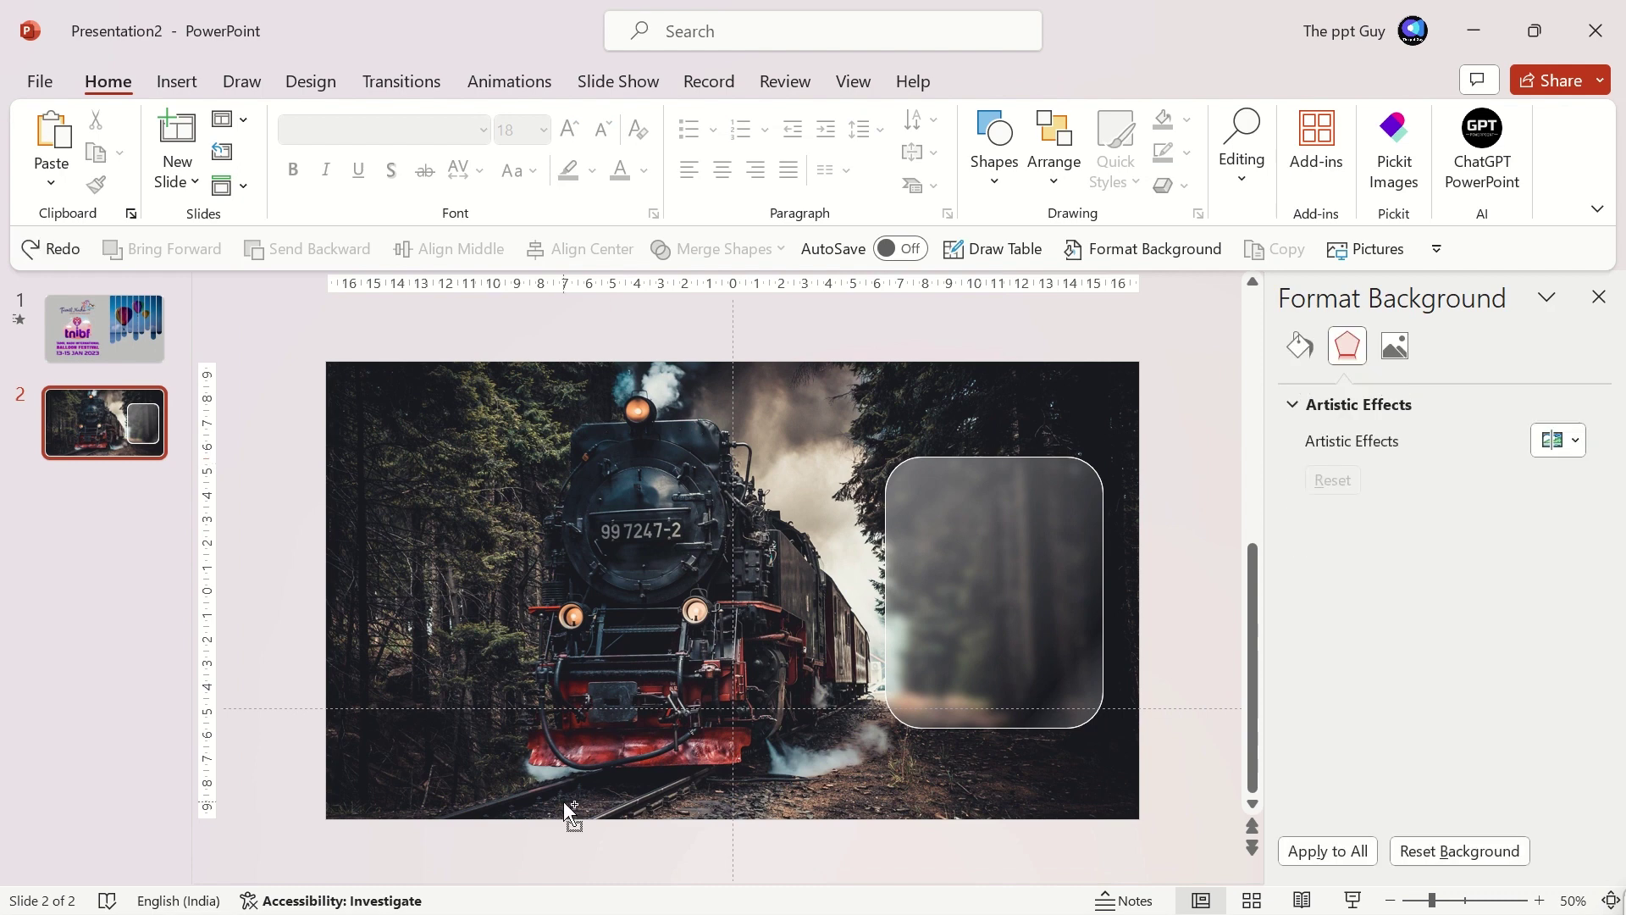
- Paste the "JOURNEY THROUGH WOODS" heading, divider and description onto the glass panel and preview the slide as a slide show
key("ctrl+v")
left_click(1186, 595)
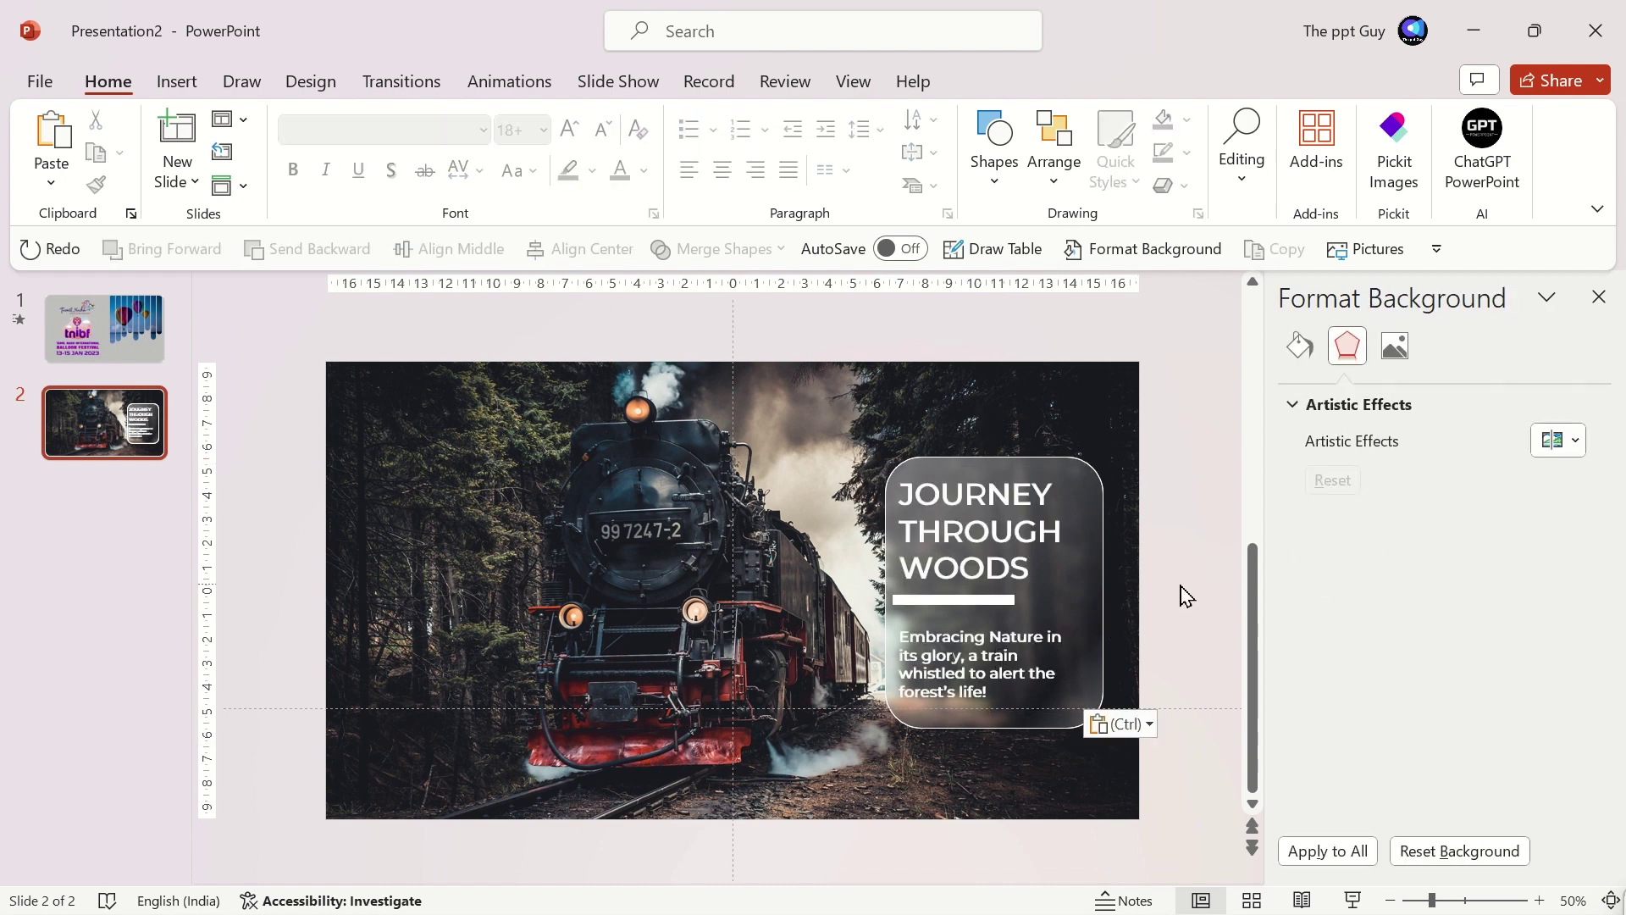
key("shift+F5")
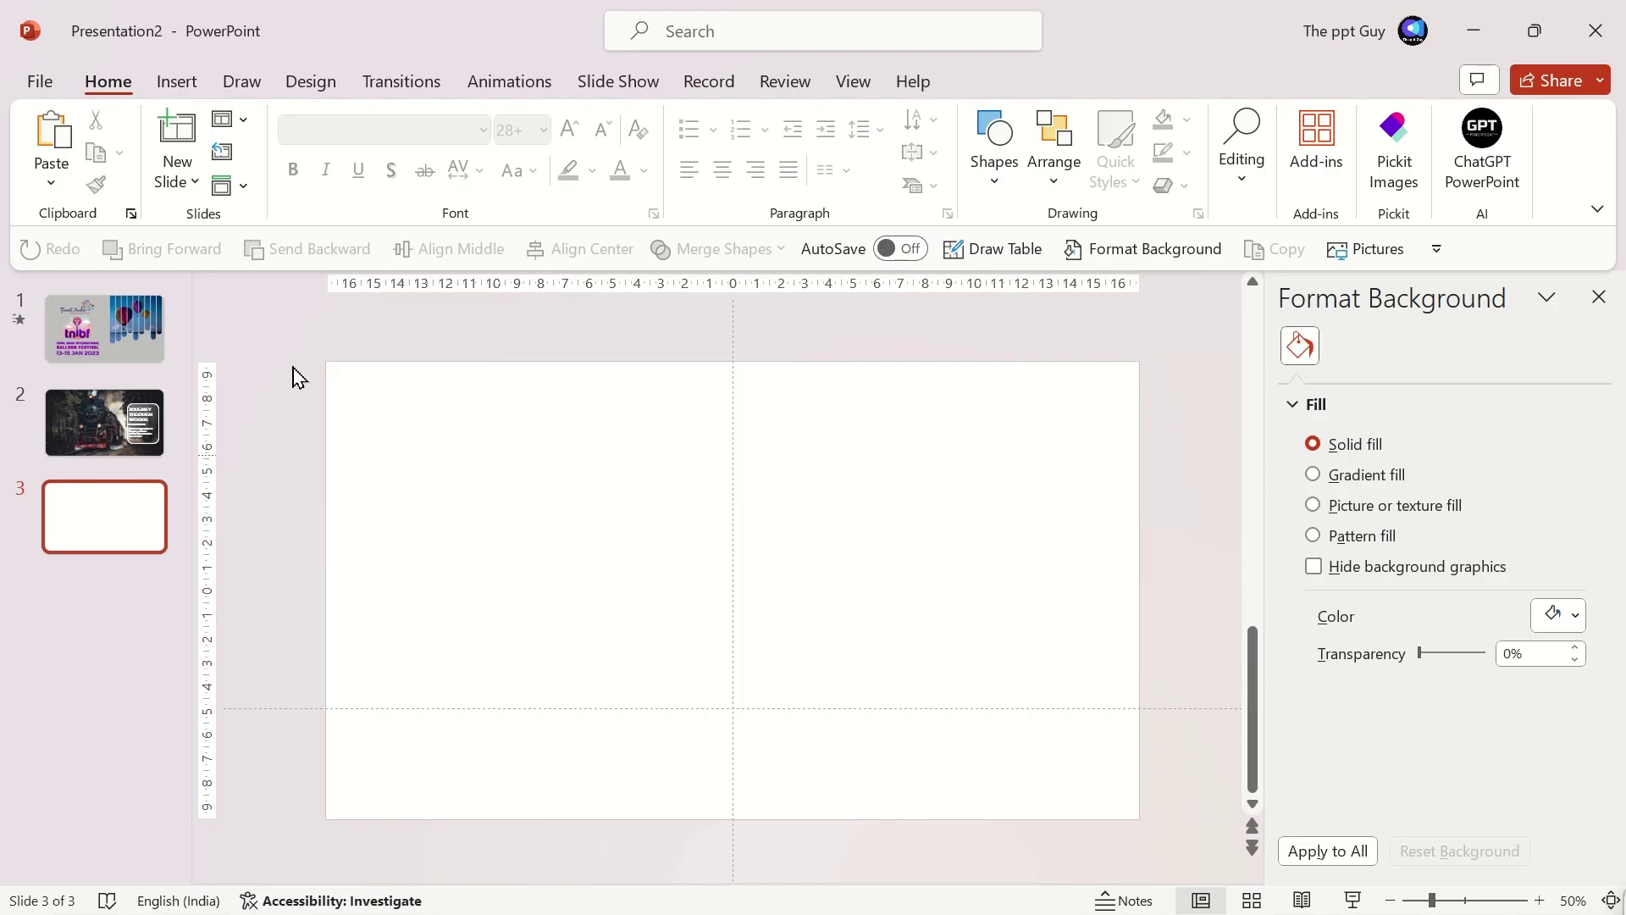
- Insert the video file snowy_trees_-_7328 (720p) from this device onto the blank third slide
left_click(169, 83)
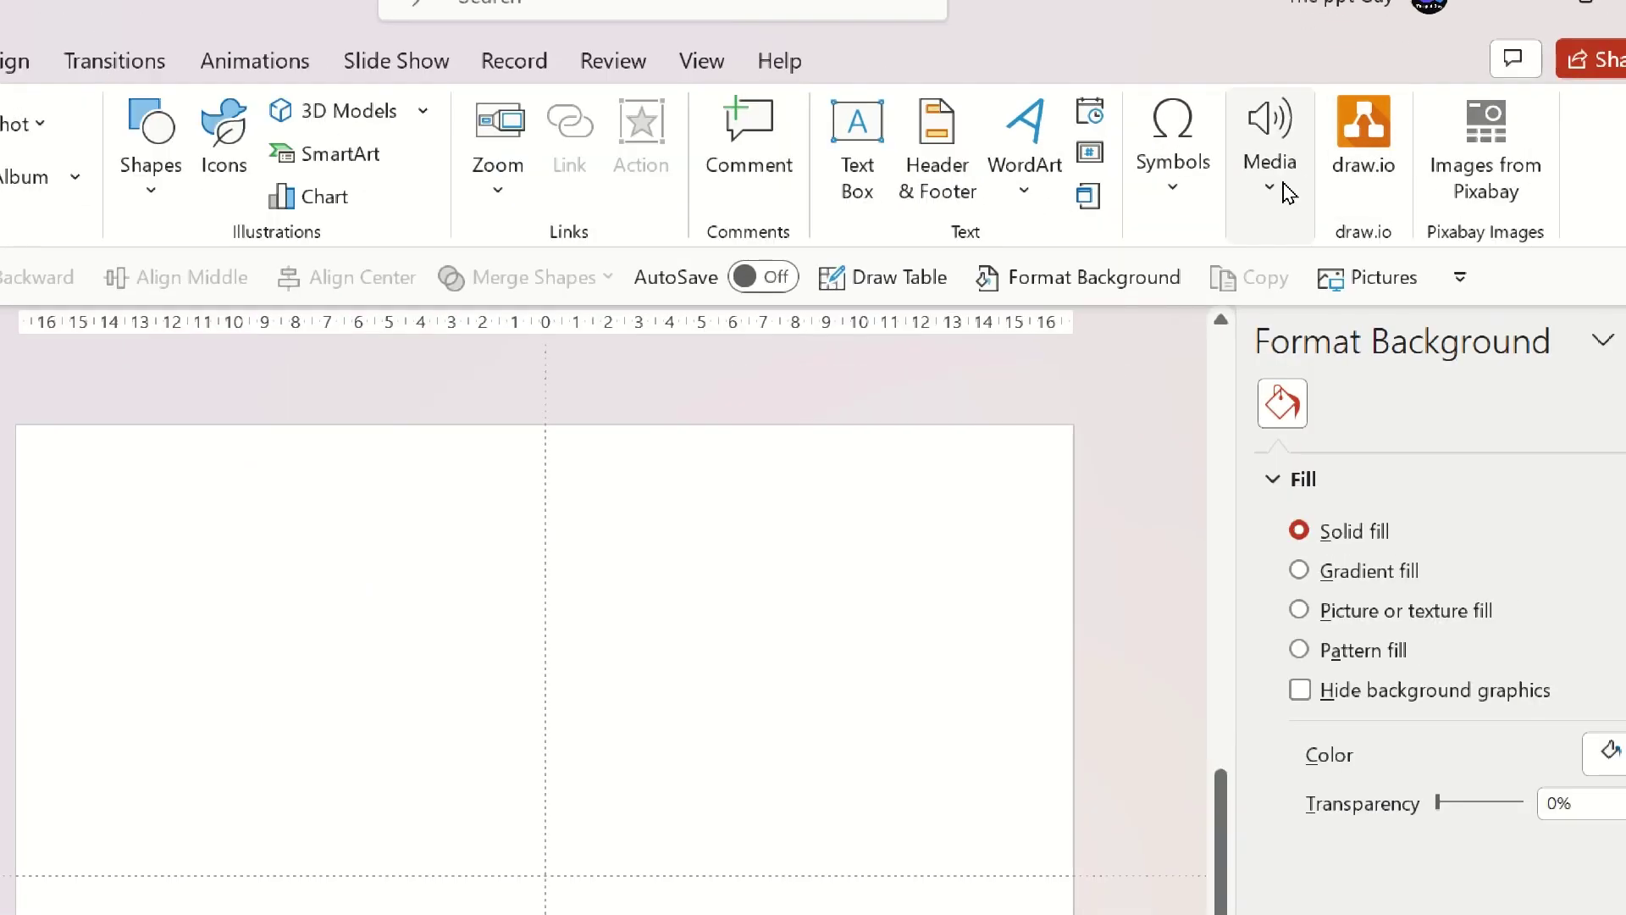
left_click(1288, 193)
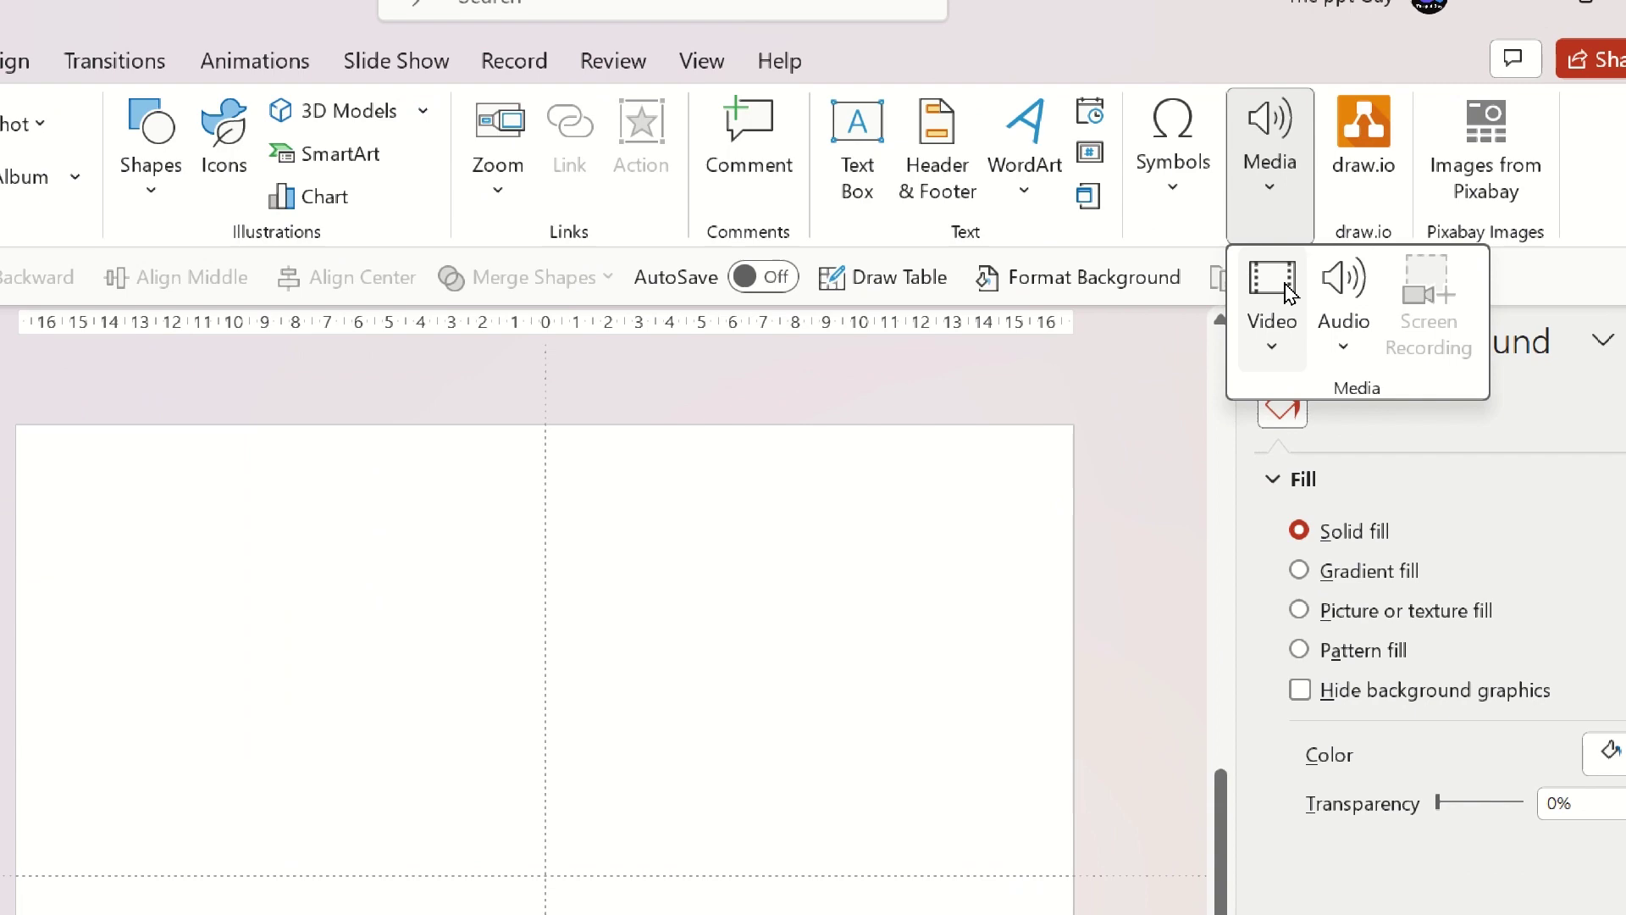
left_click(1279, 318)
left_click(1356, 446)
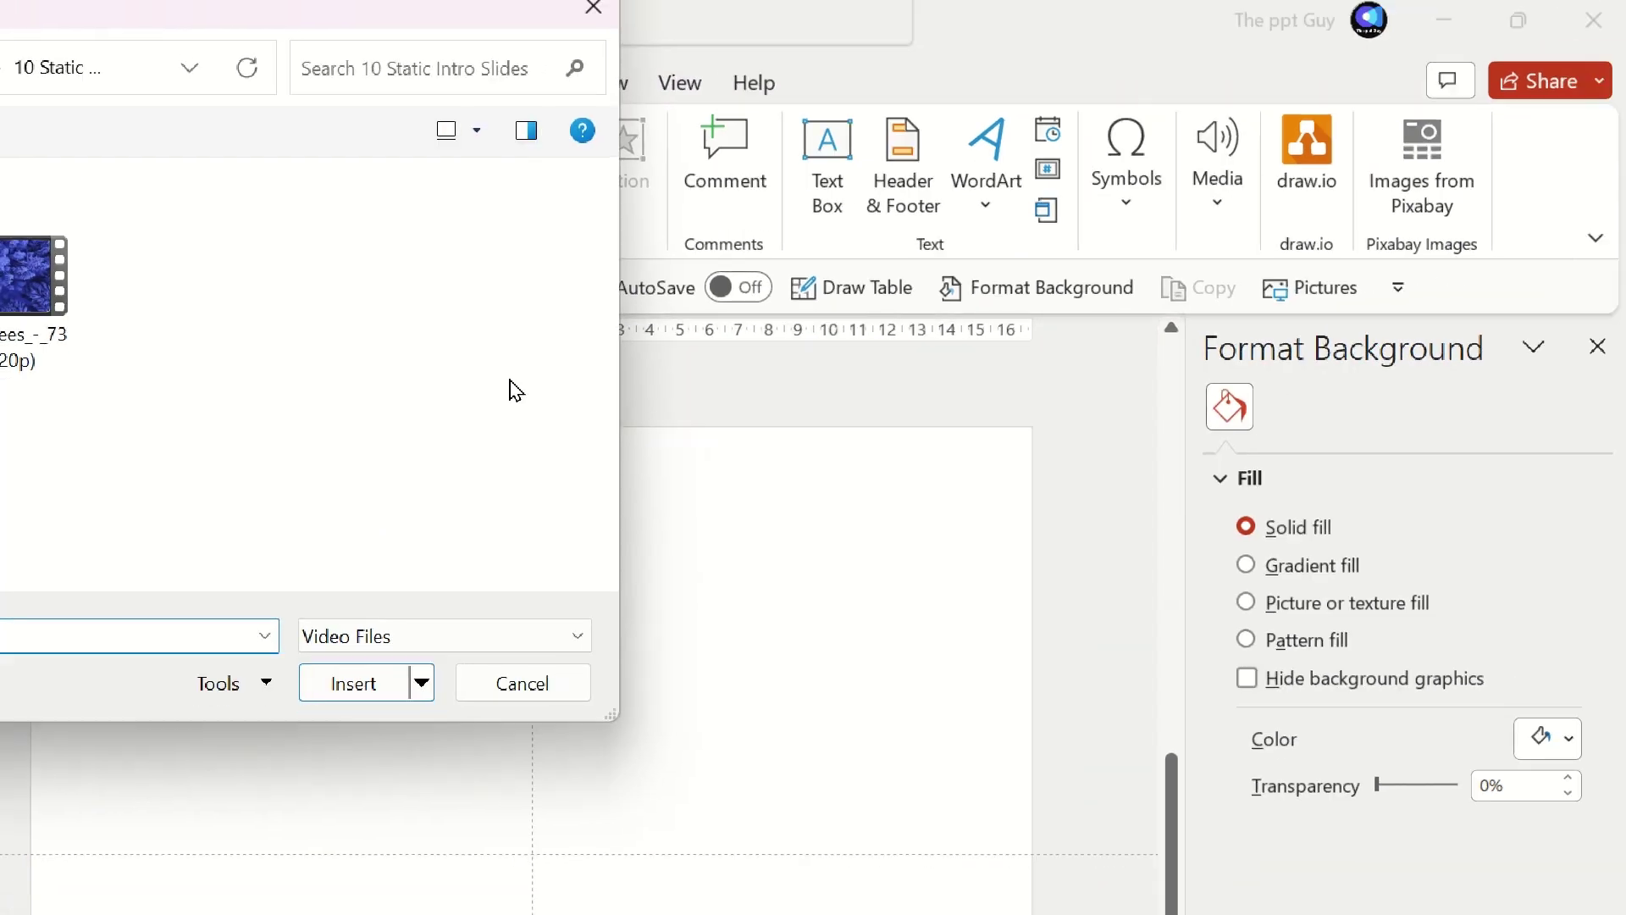
left_click(34, 275)
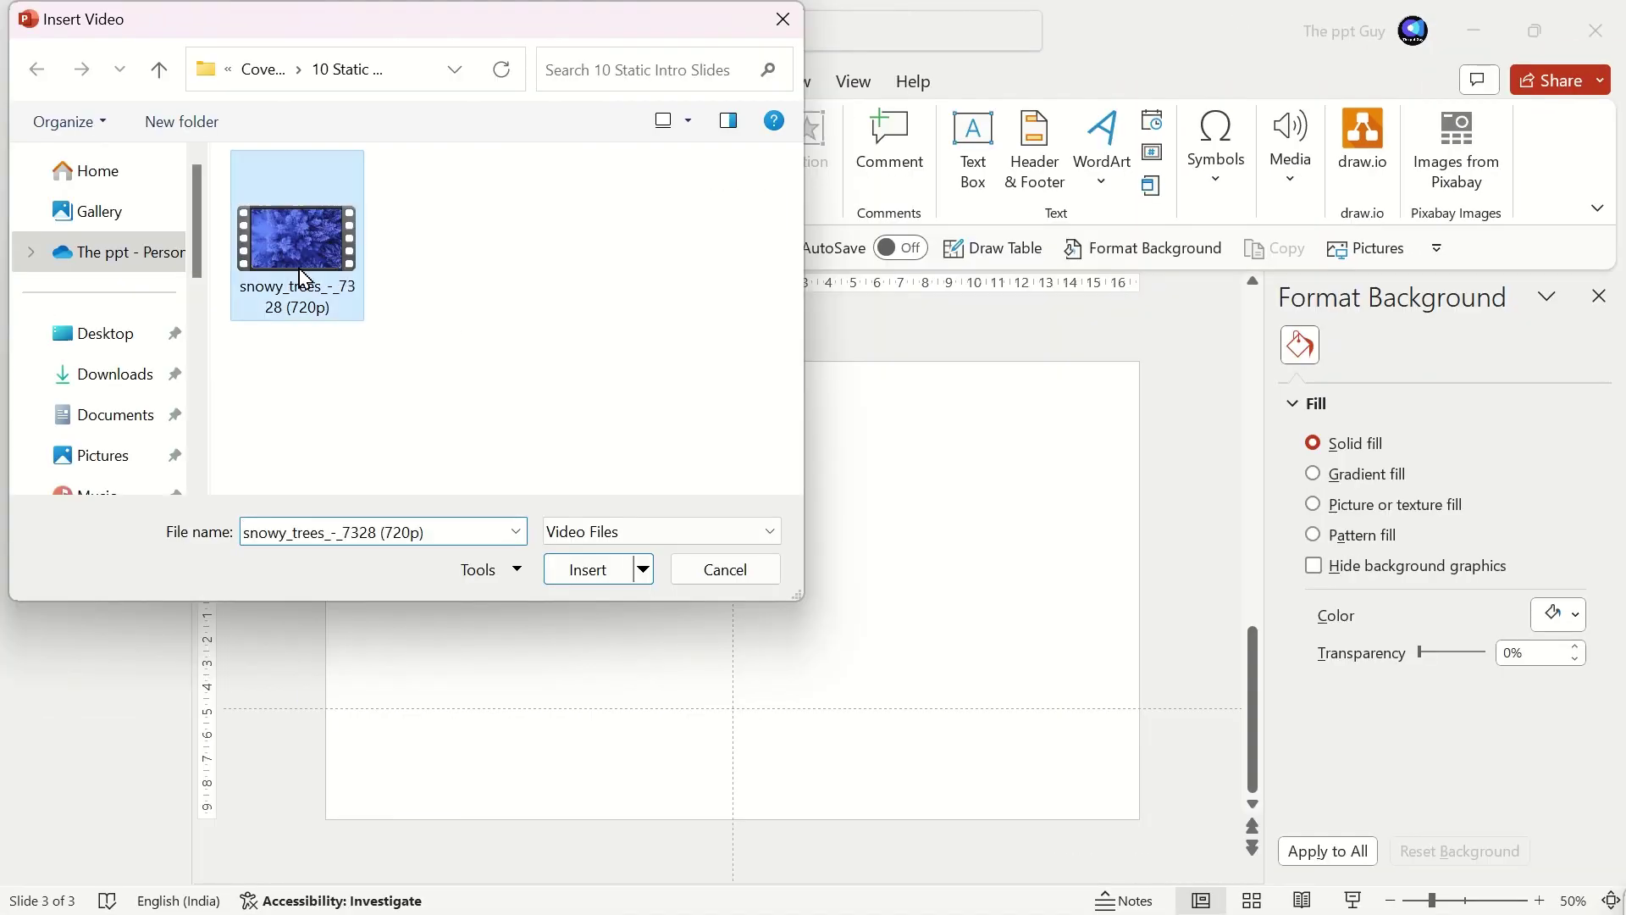
left_click(339, 685)
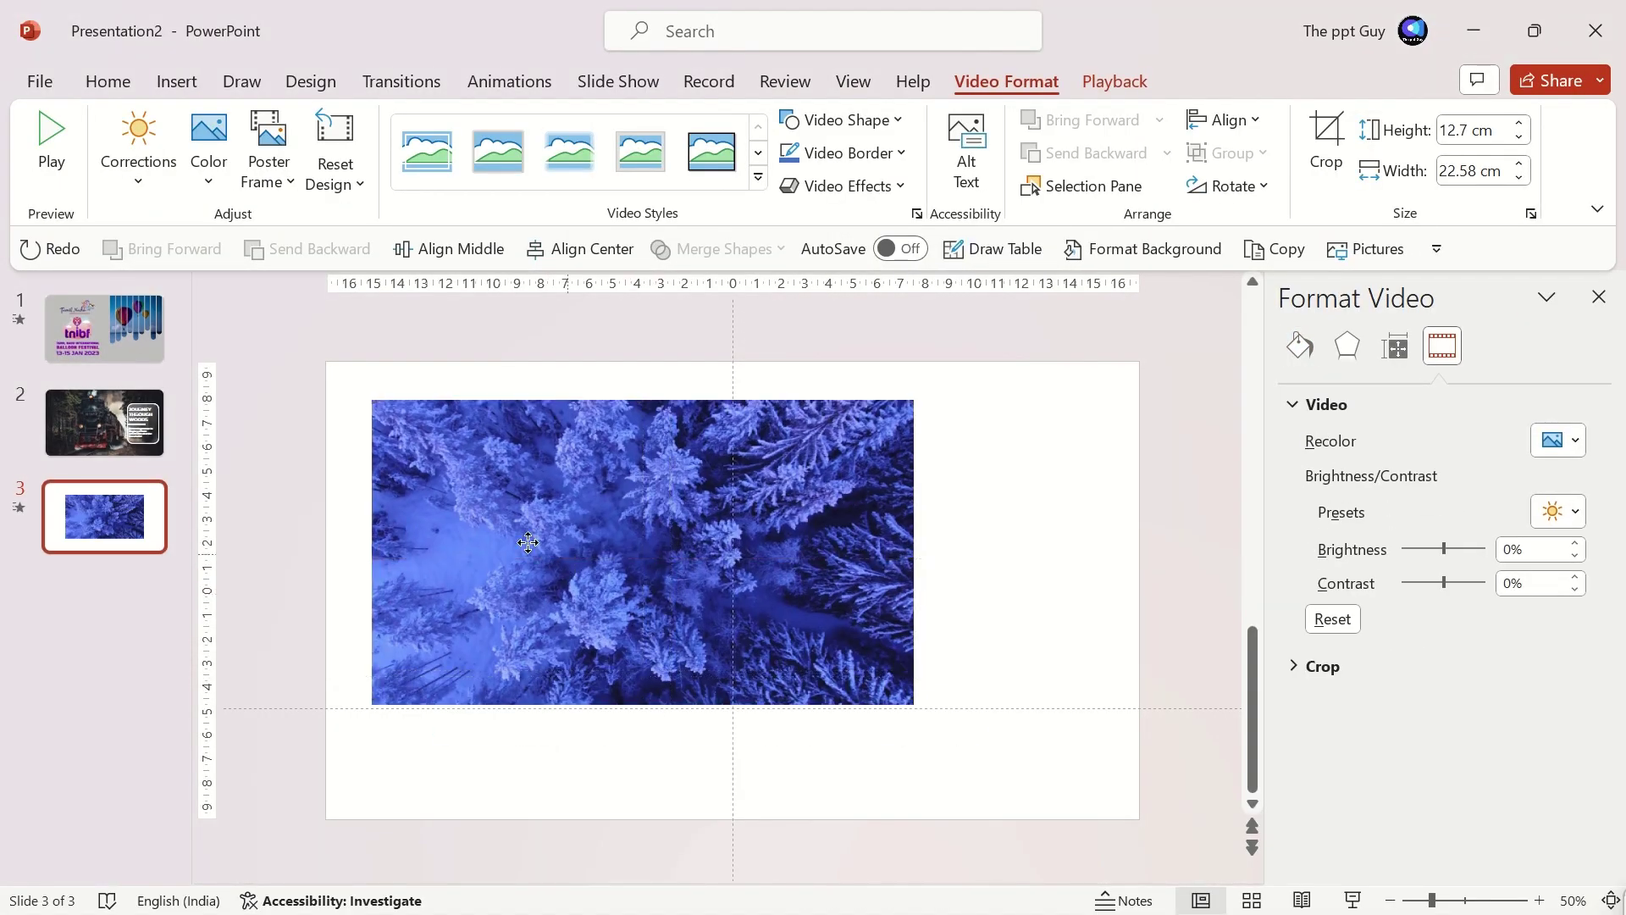
- Enlarge the video to cover the whole slide at 19.05 by 33.87 cm and set it to start automatically
left_click_drag(528, 542, 483, 505)
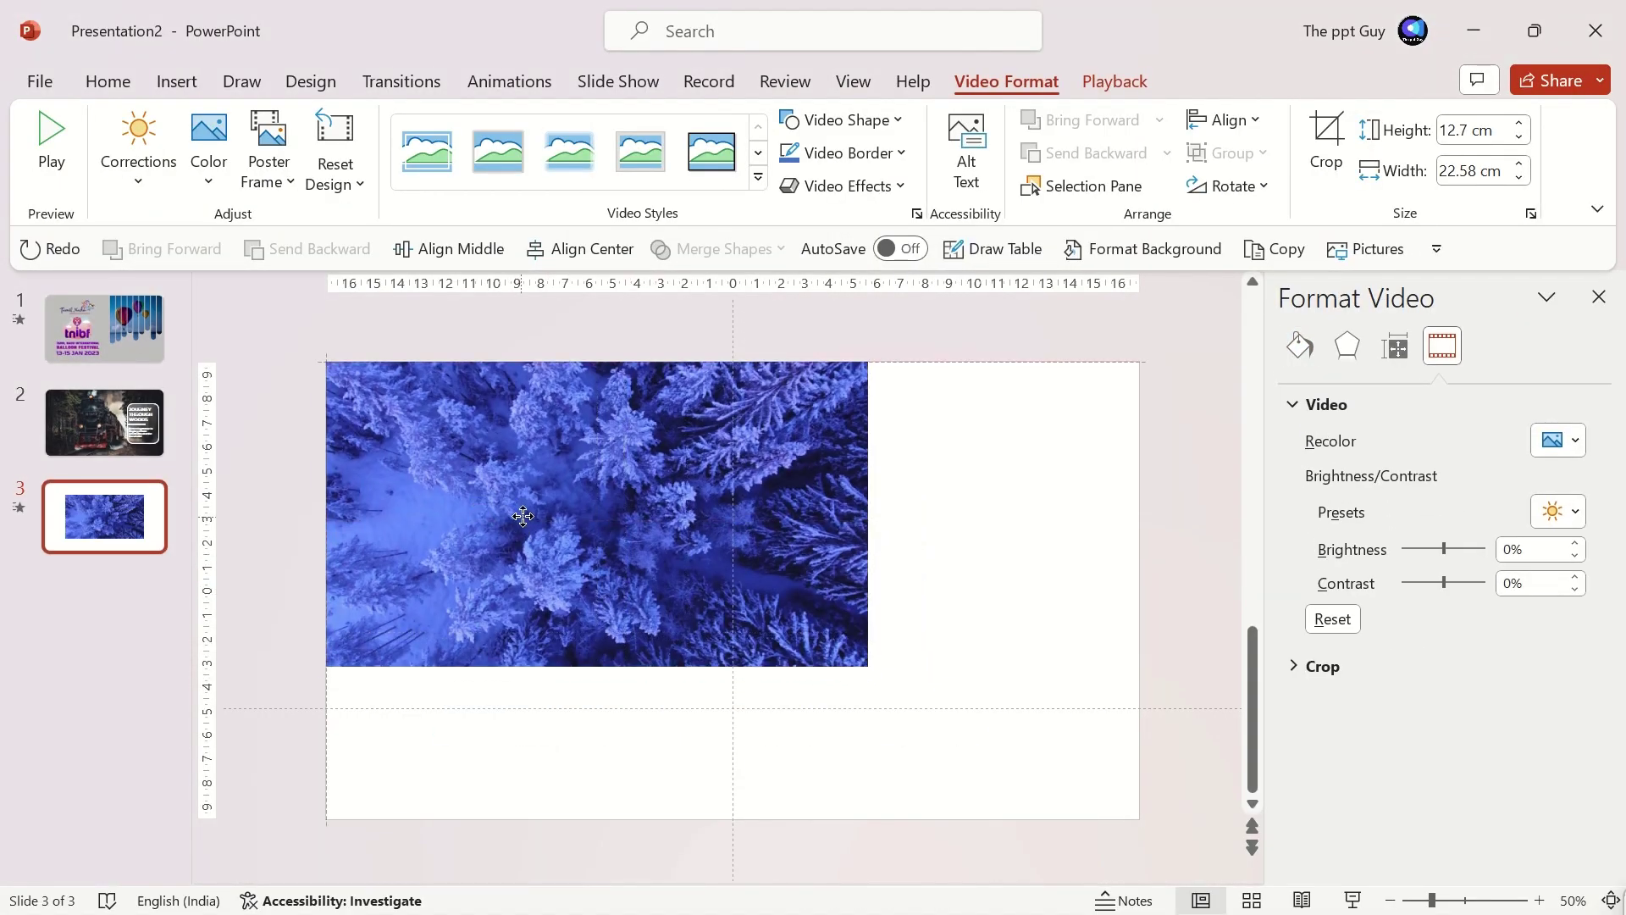
left_click_drag(867, 664, 1140, 820)
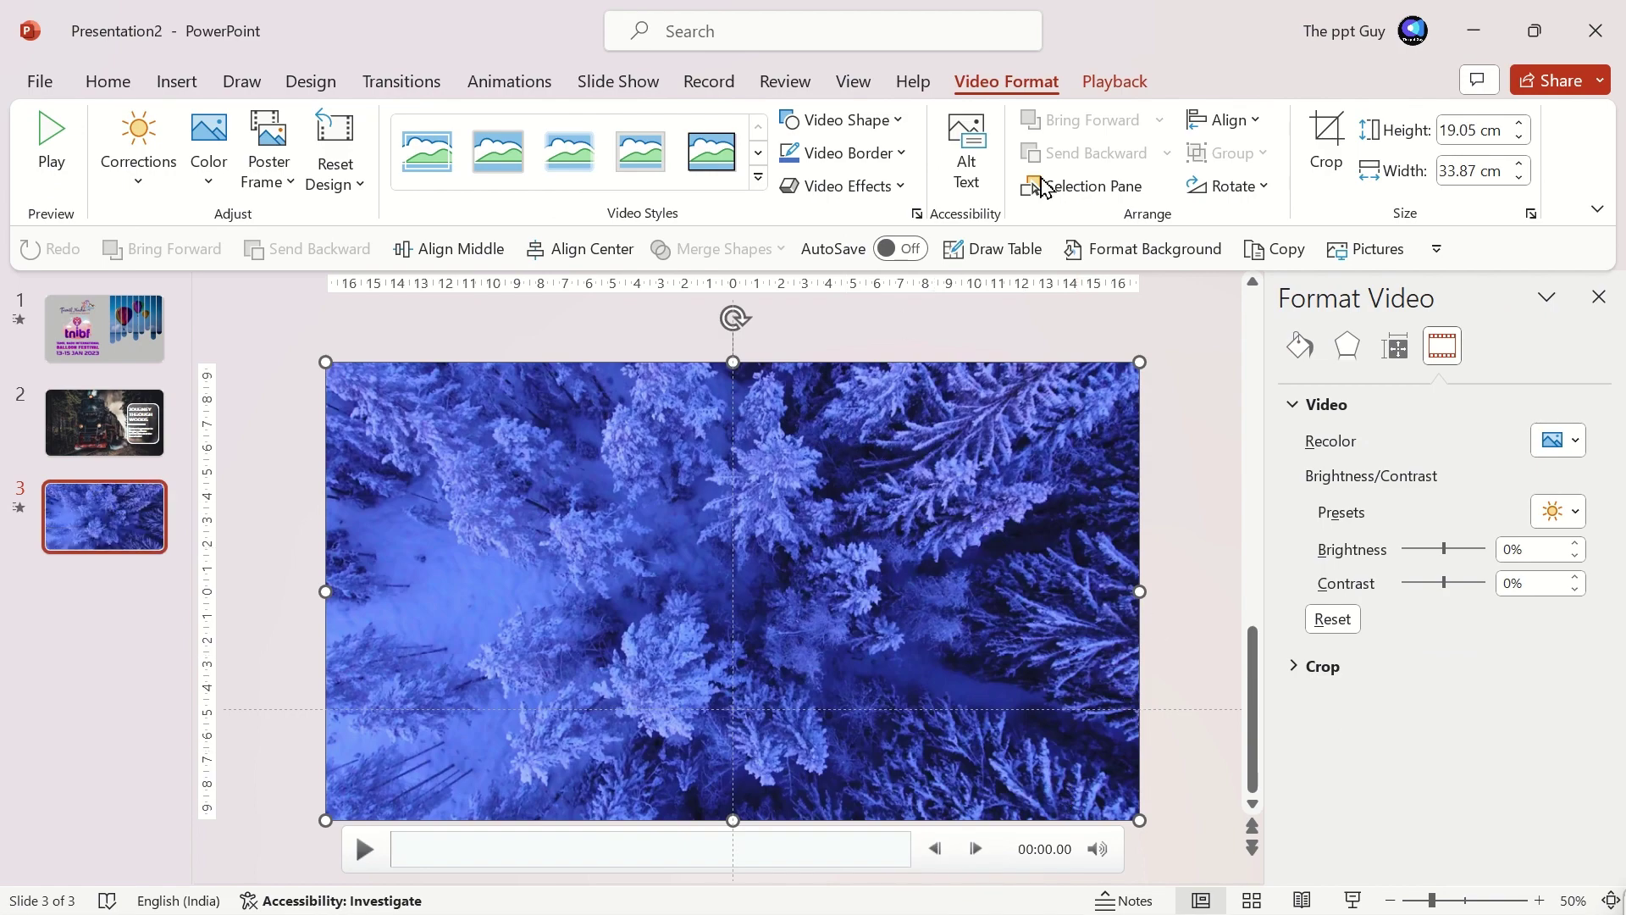
left_click(1100, 82)
left_click(737, 120)
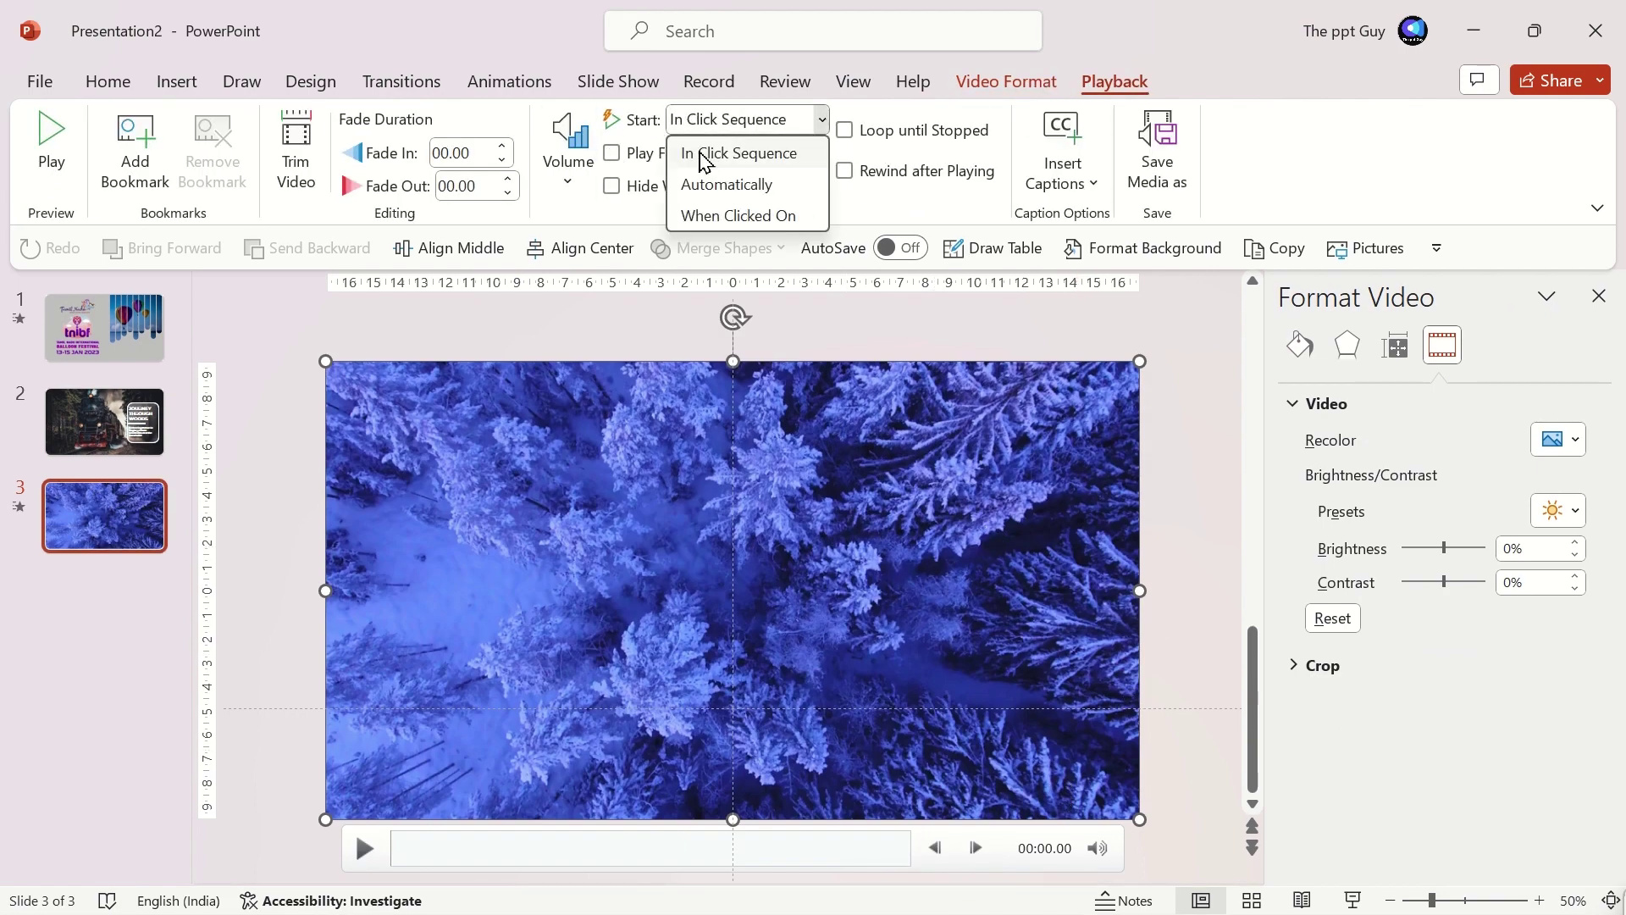
left_click(744, 181)
left_click(697, 348)
- Draw a rectangle about 19.37 cm high and 16.93 cm wide over the right half of the slide
left_click(177, 82)
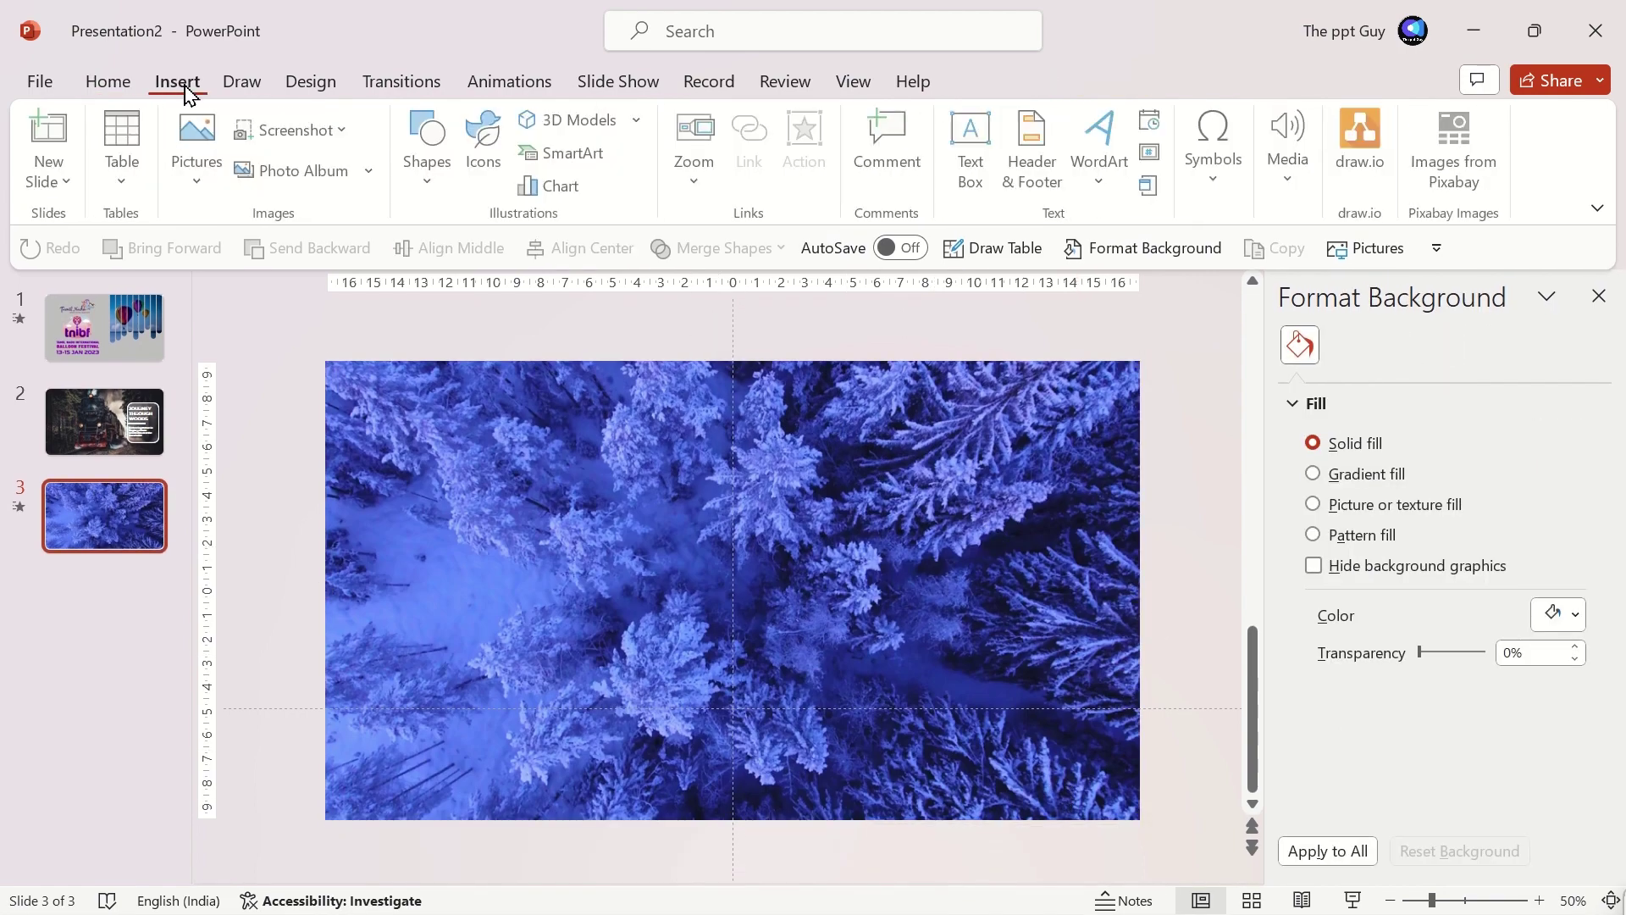
left_click(429, 144)
left_click(523, 249)
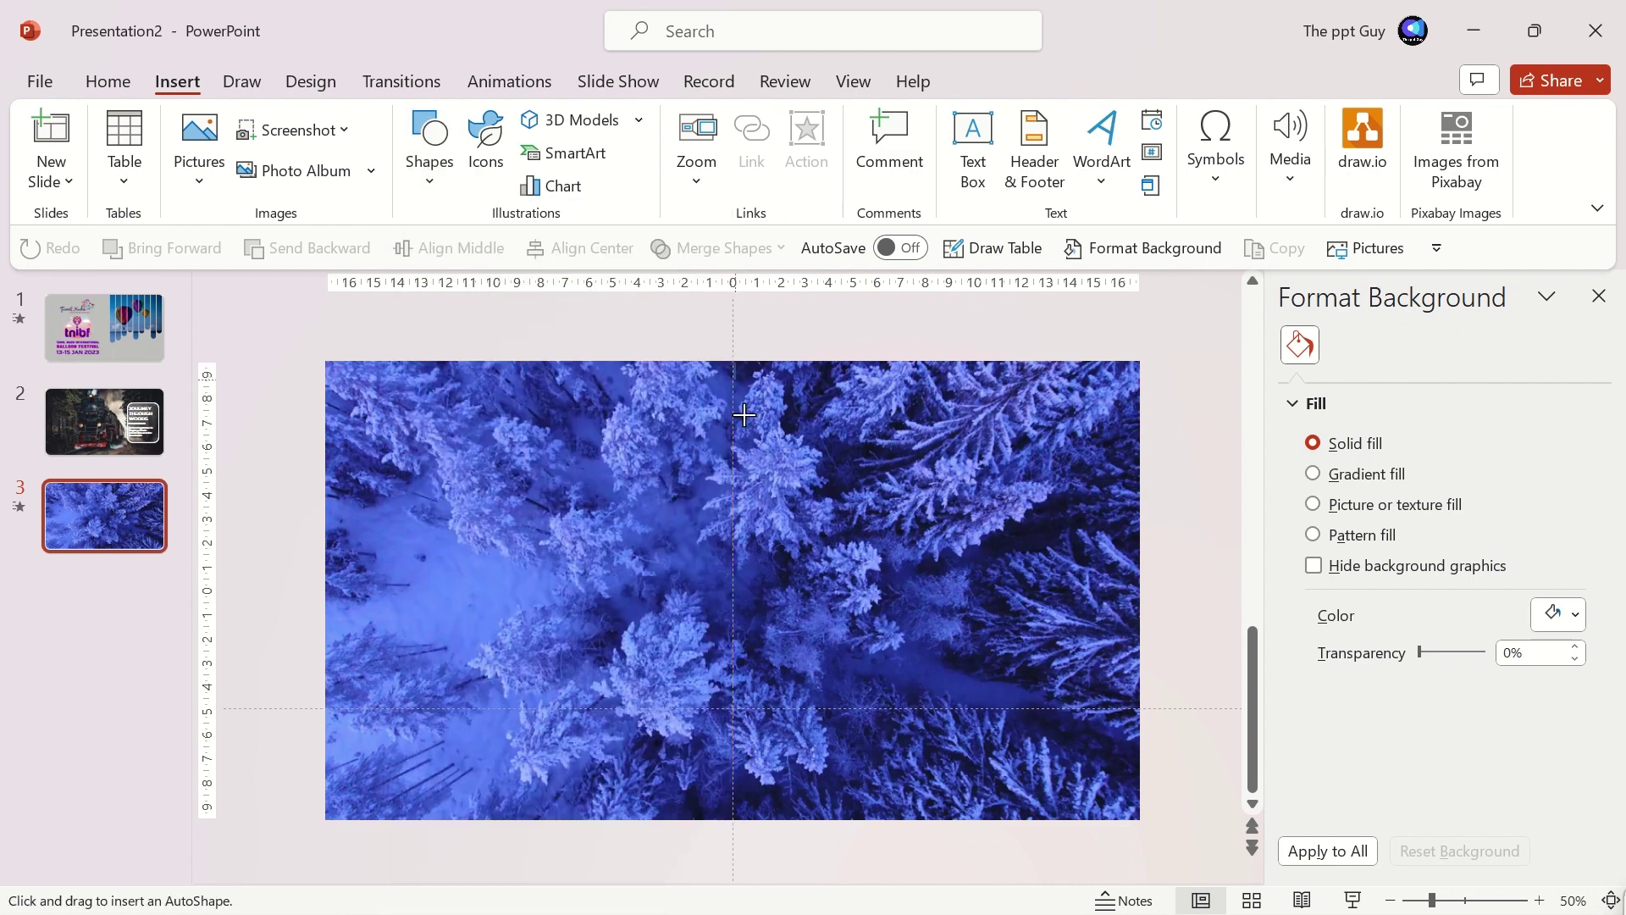
left_click_drag(734, 361, 1139, 826)
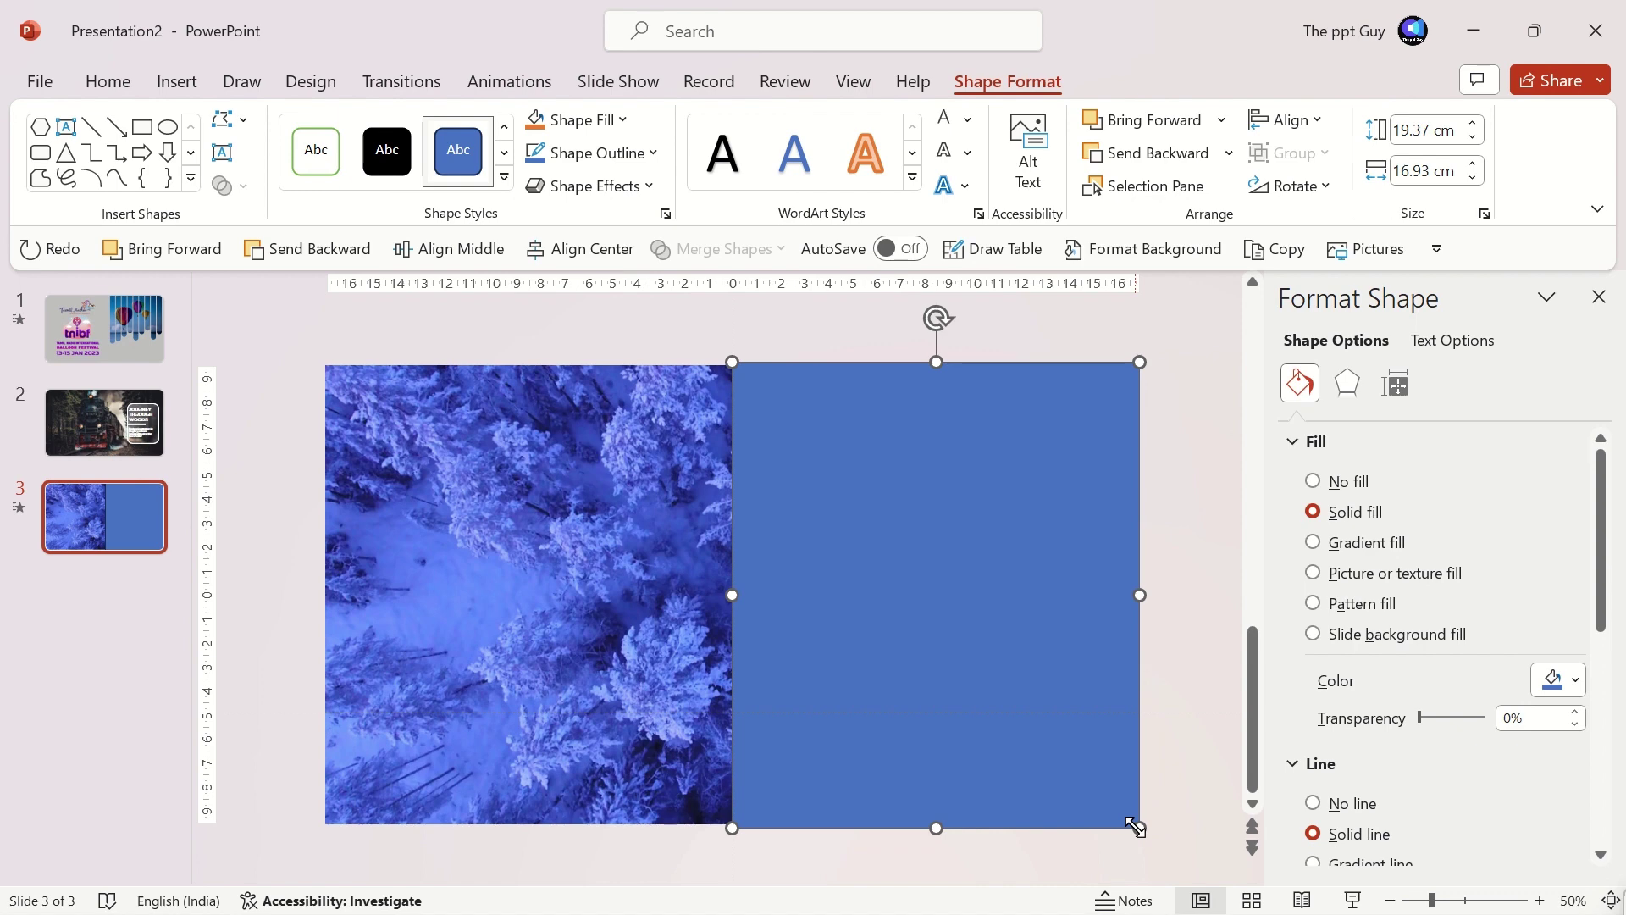
left_click(1190, 826)
- Remove the rectangle's outline and change its solid fill color to white
left_click(922, 599)
scroll(1359, 703, "down", 3)
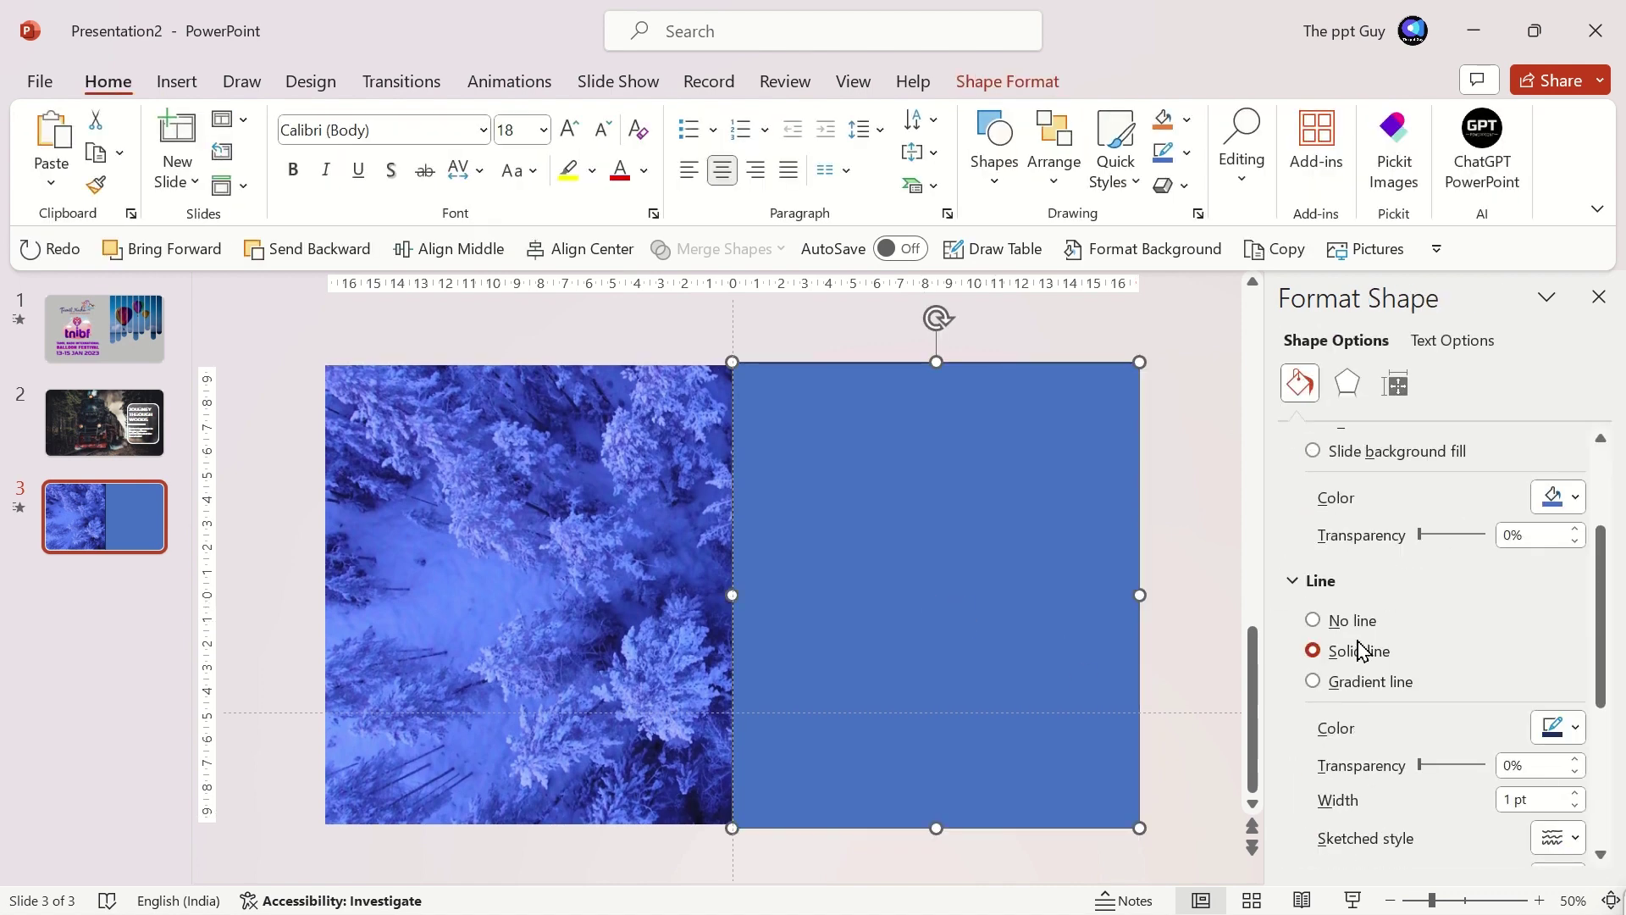
left_click(1355, 625)
left_click(1554, 660)
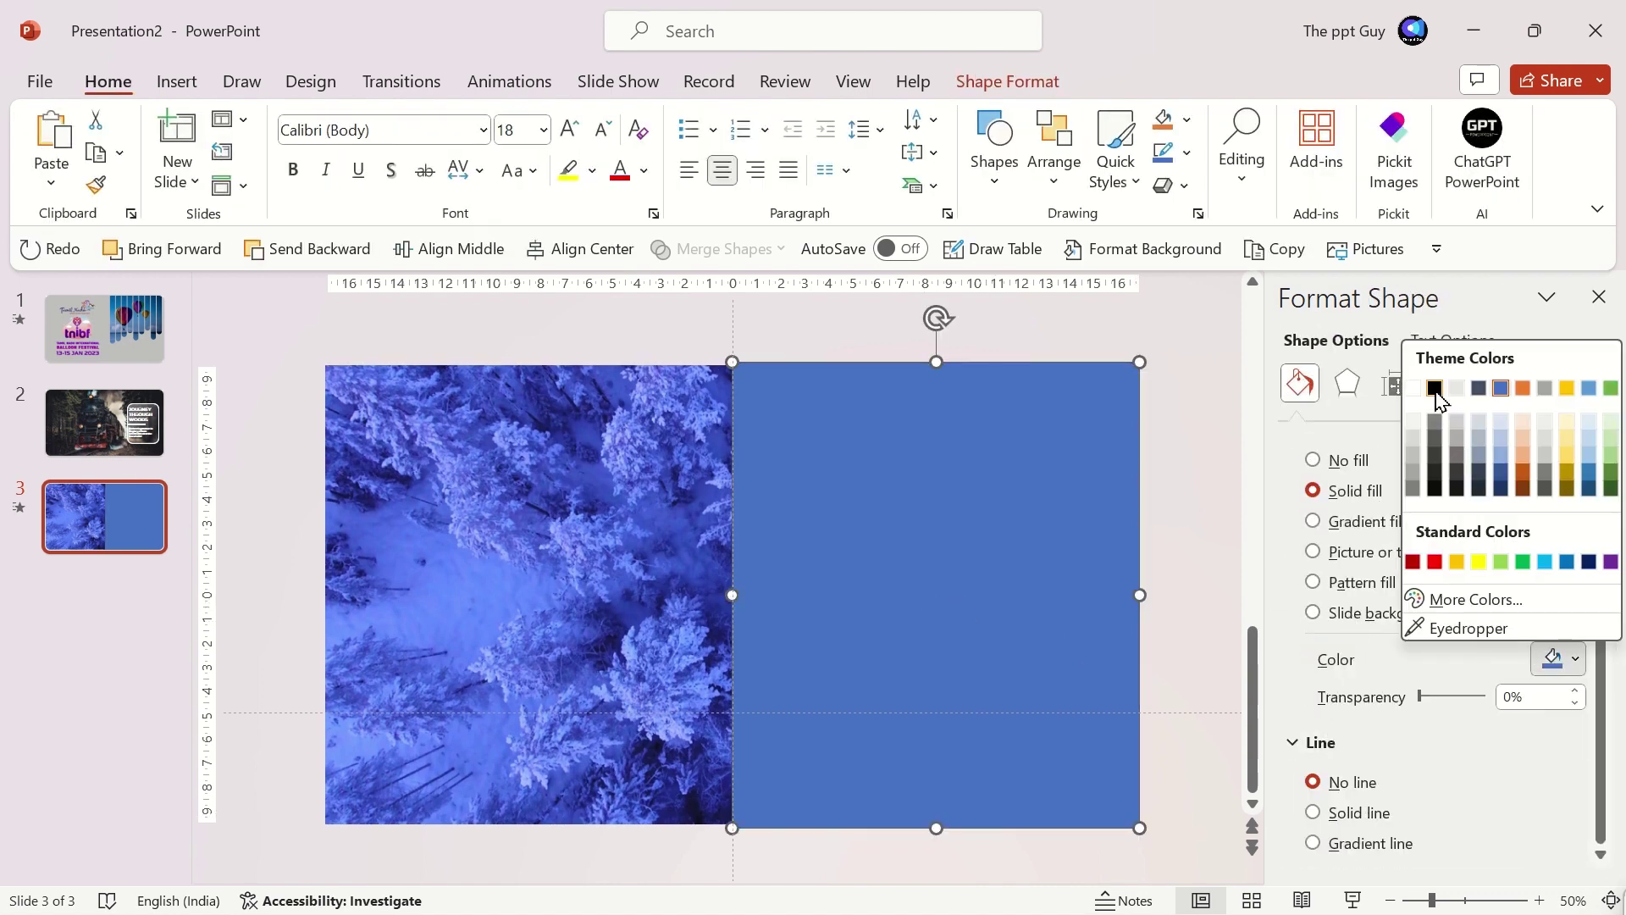
left_click(1433, 389)
left_click(1191, 450)
- Edit the white rectangle's points to bend its left edge into a smooth S-shaped curve
left_click(780, 464)
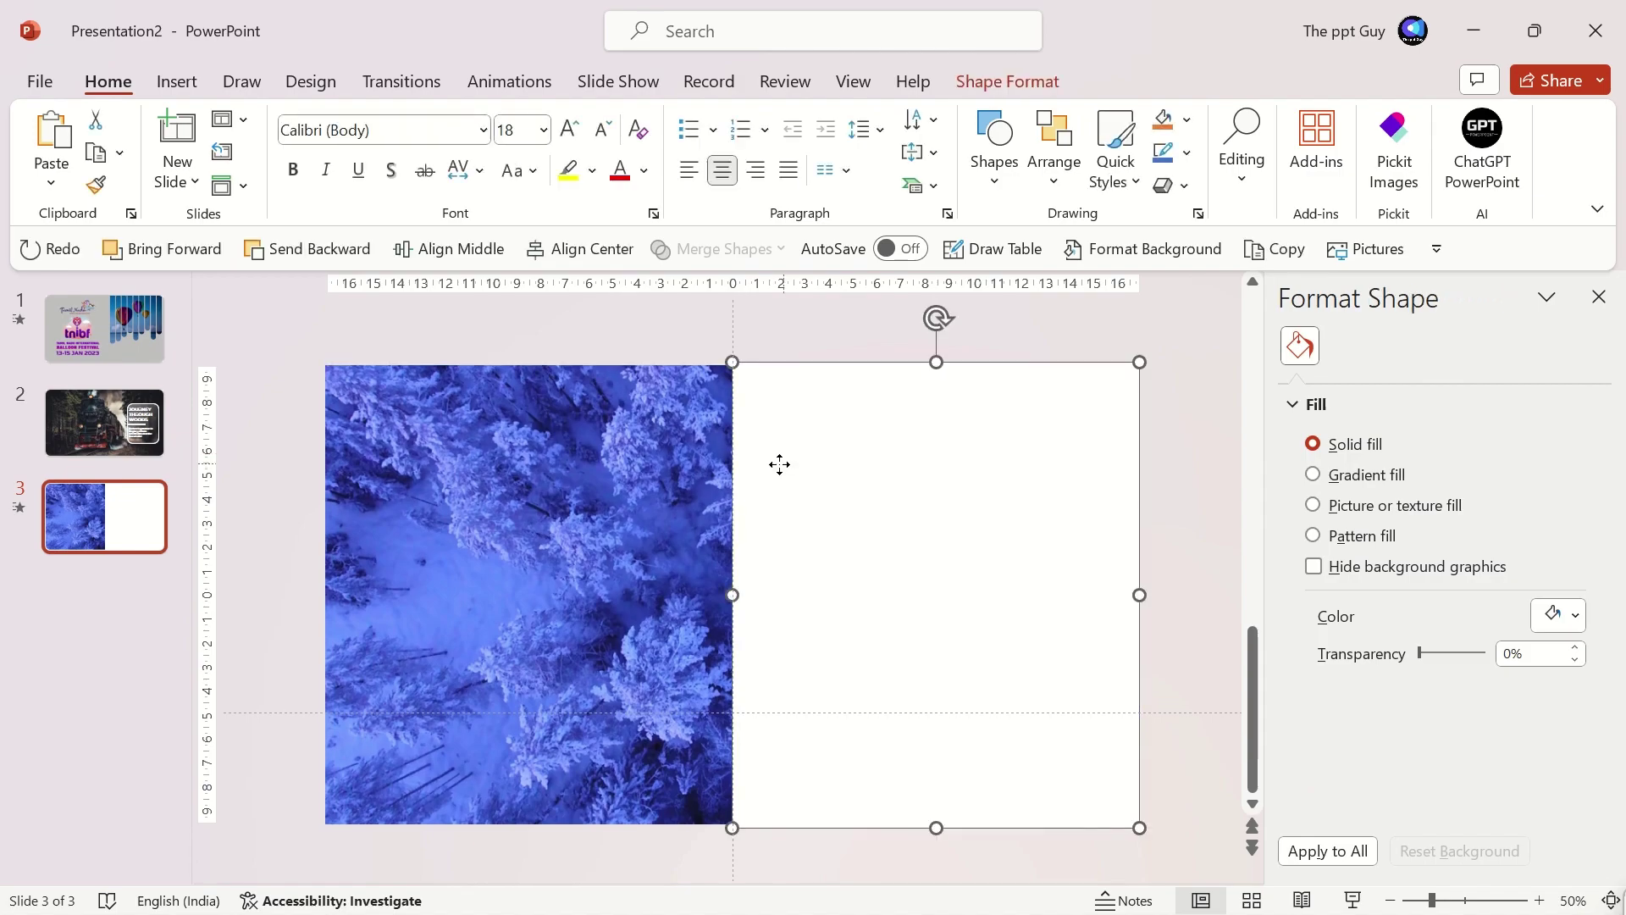
left_click(965, 81)
left_click(232, 118)
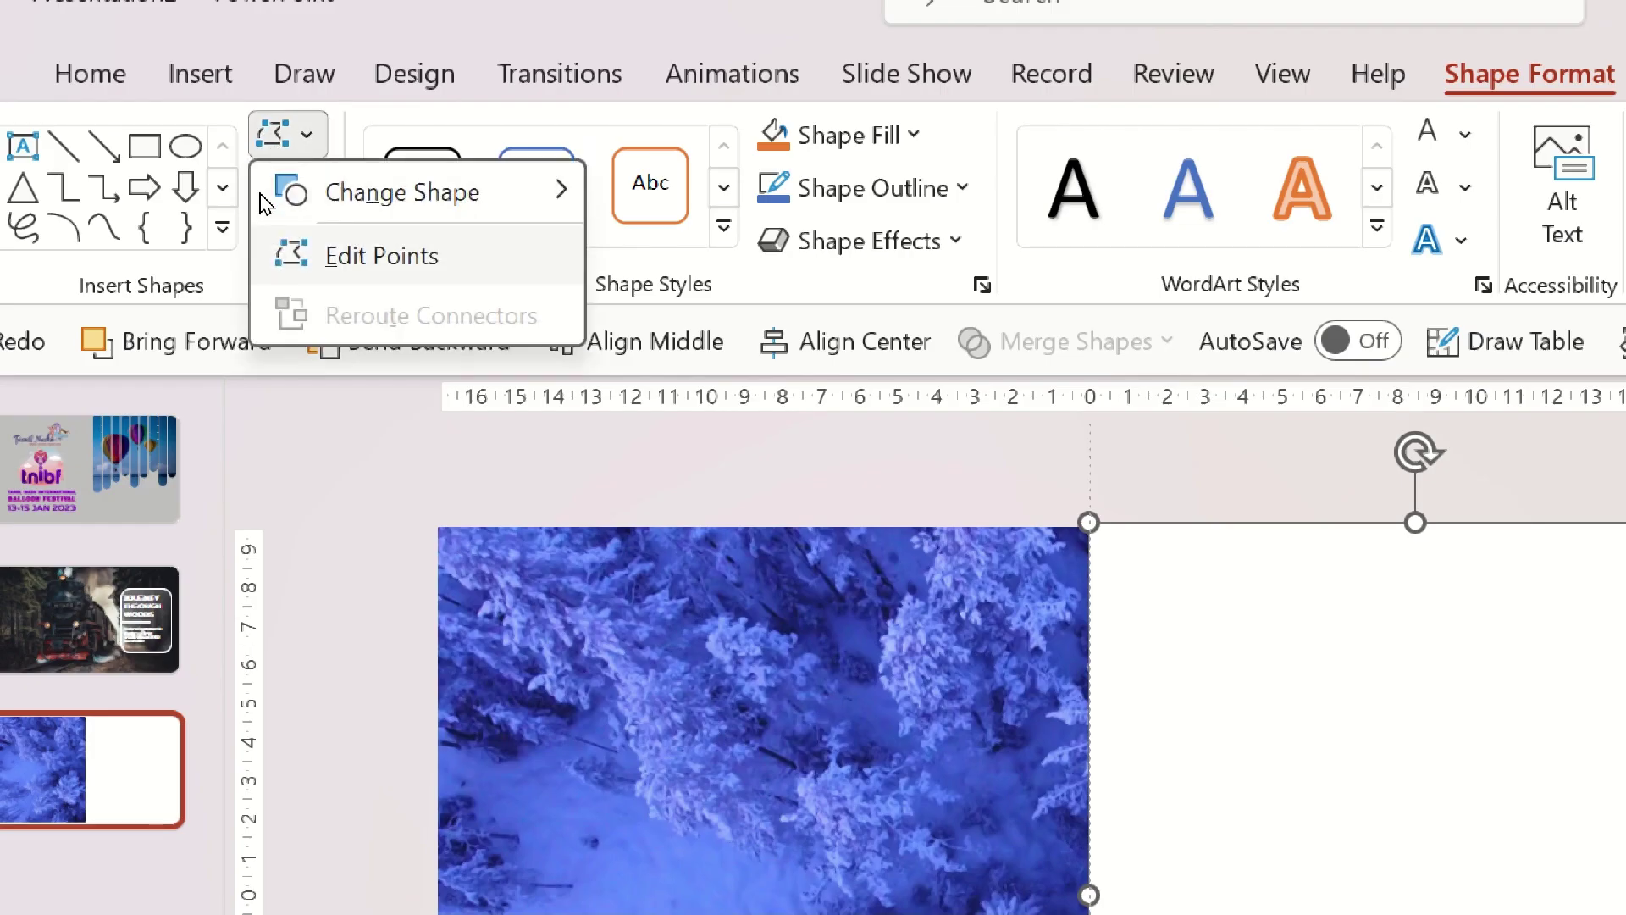
left_click(384, 265)
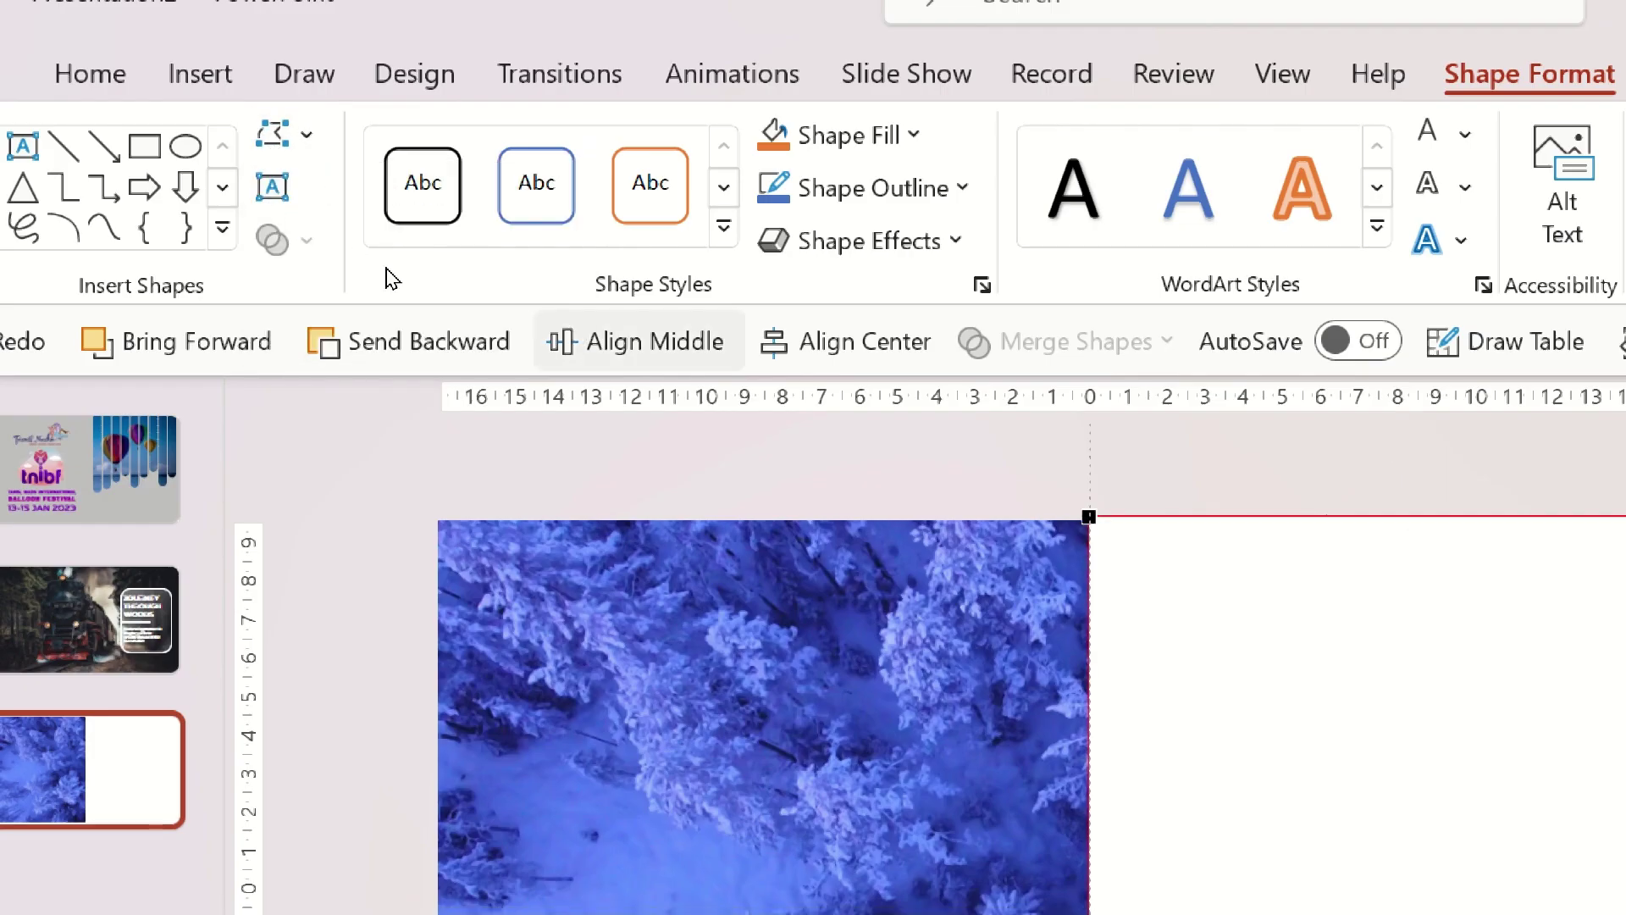
left_click_drag(889, 456, 1064, 384)
left_click(1208, 570)
left_click(1084, 581)
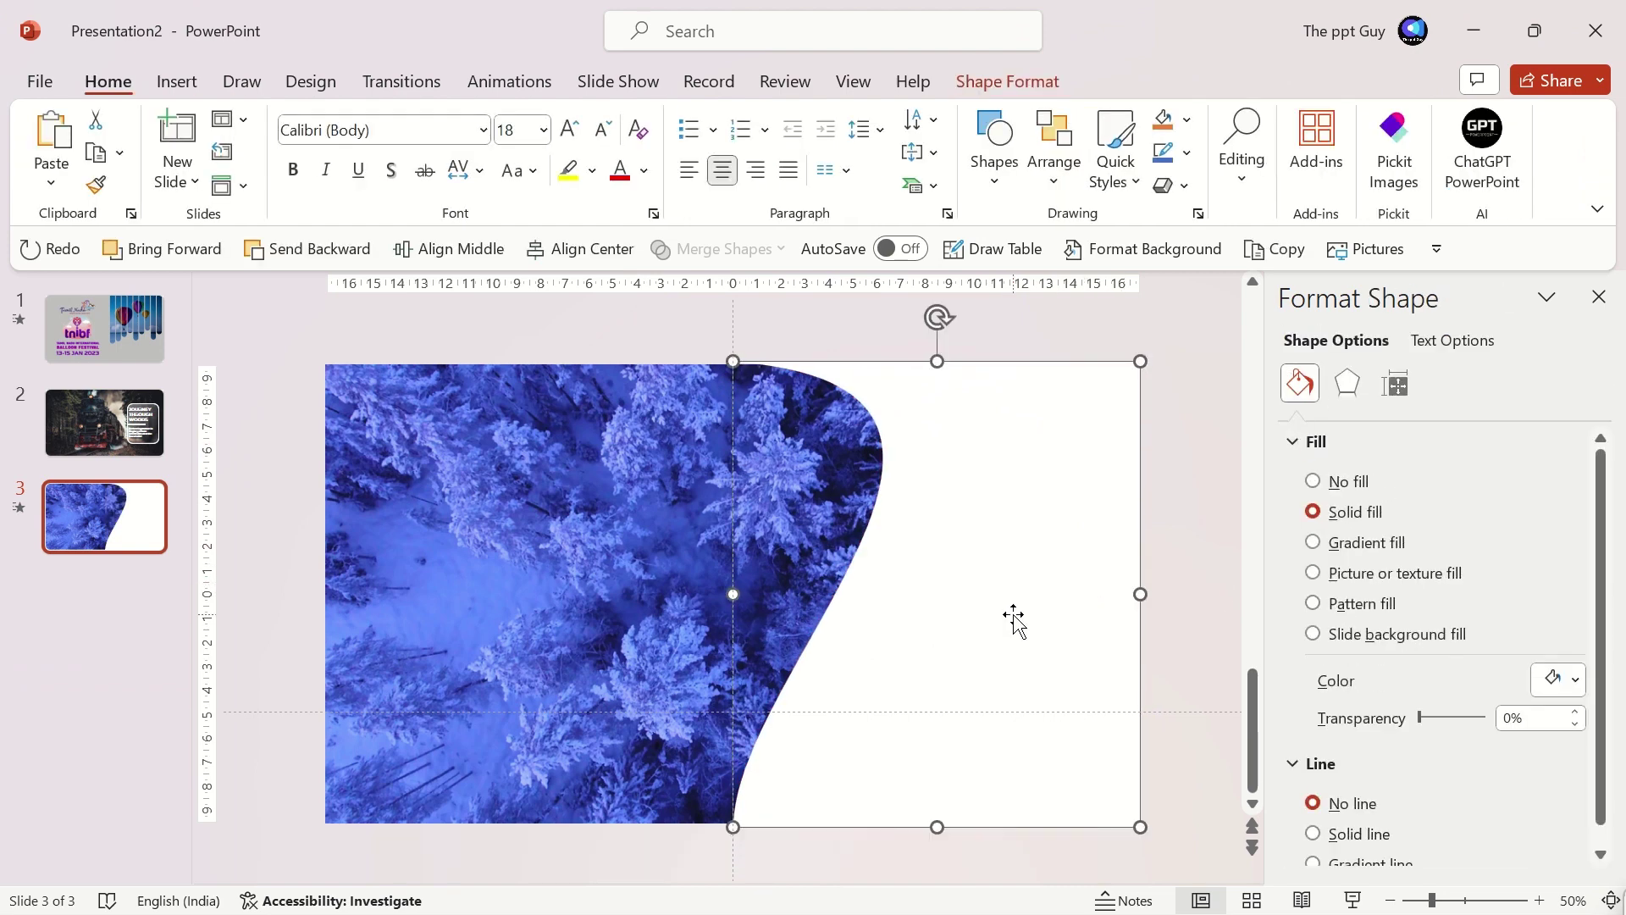
left_click(1159, 627)
- Add a text box over the video with the title "WINTER STORM"
left_click(175, 81)
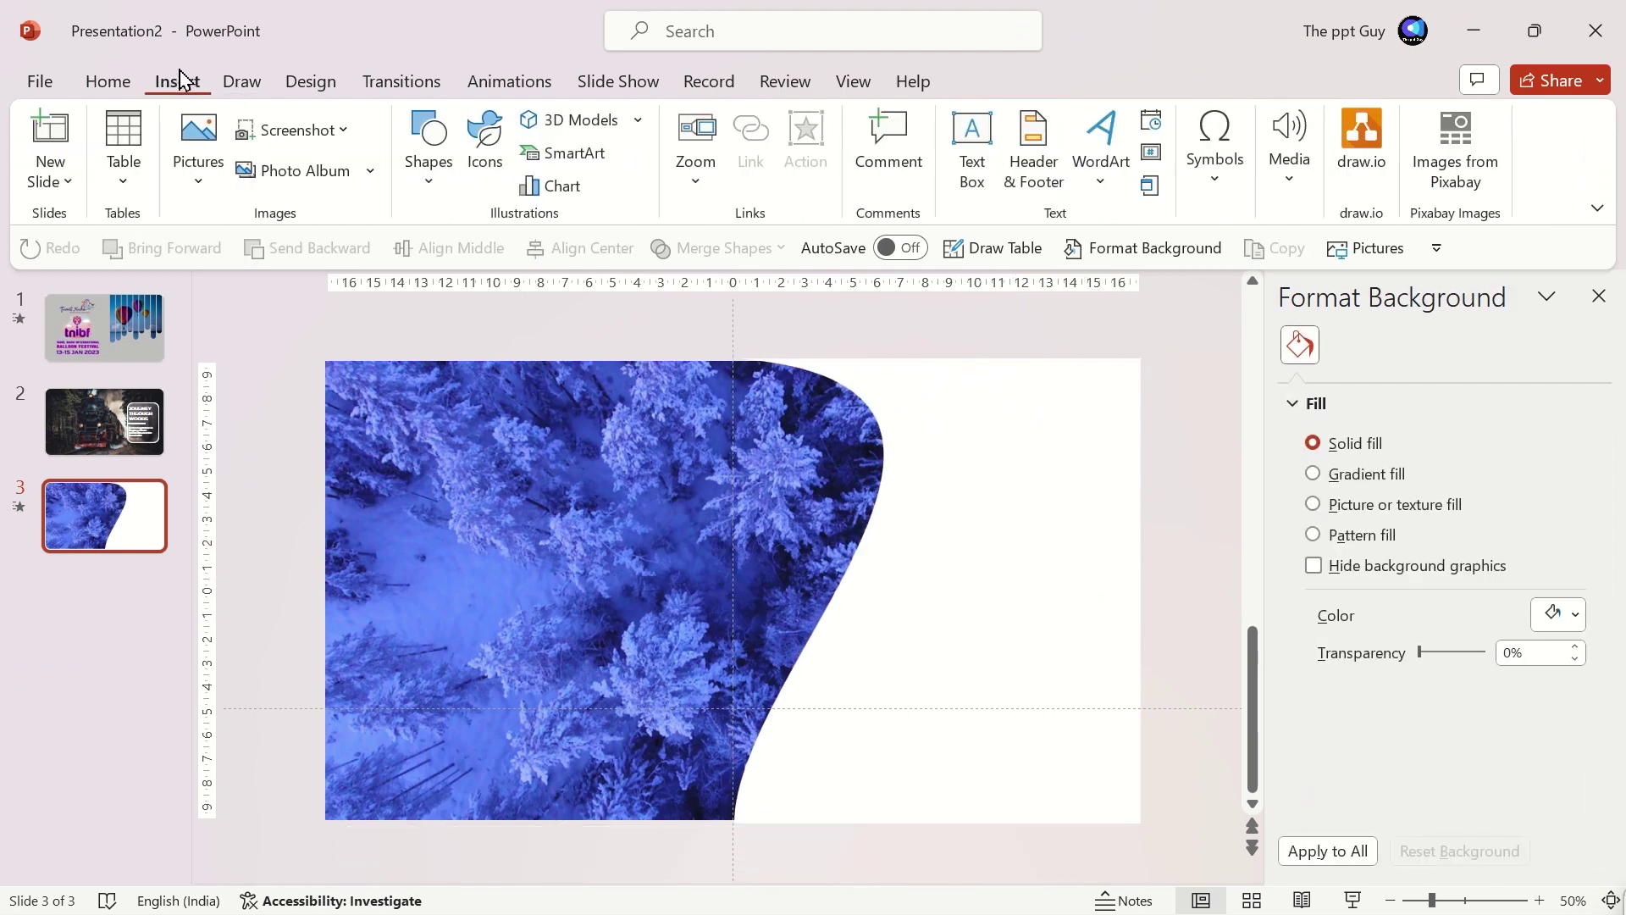
left_click(981, 150)
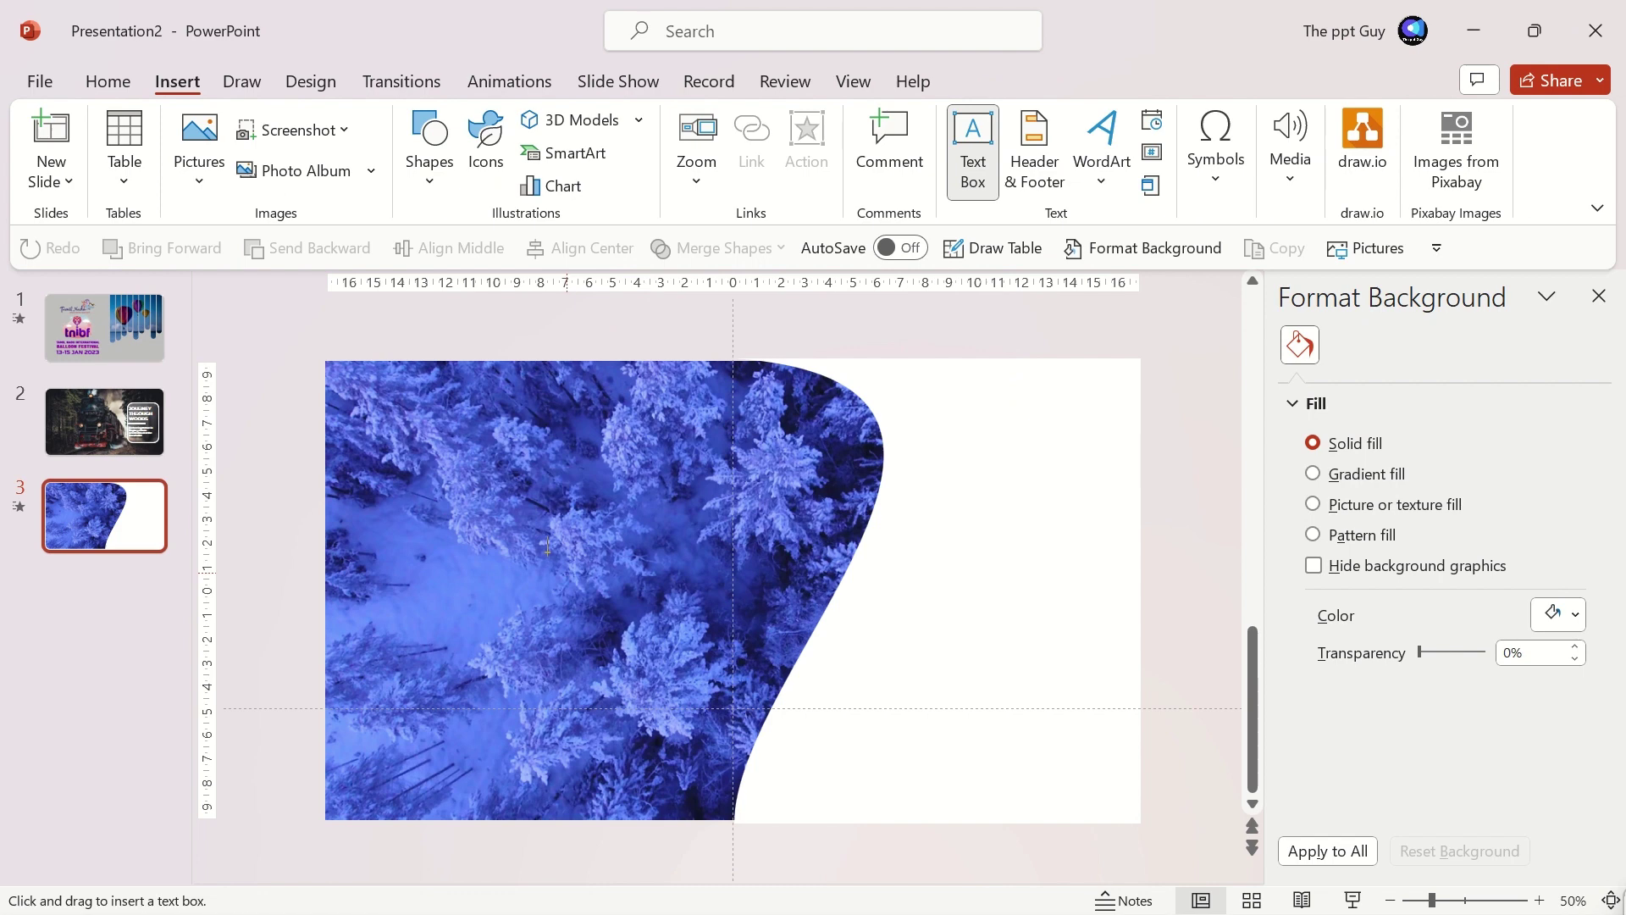
left_click_drag(861, 636, 850, 634)
type("WINTER STORM")
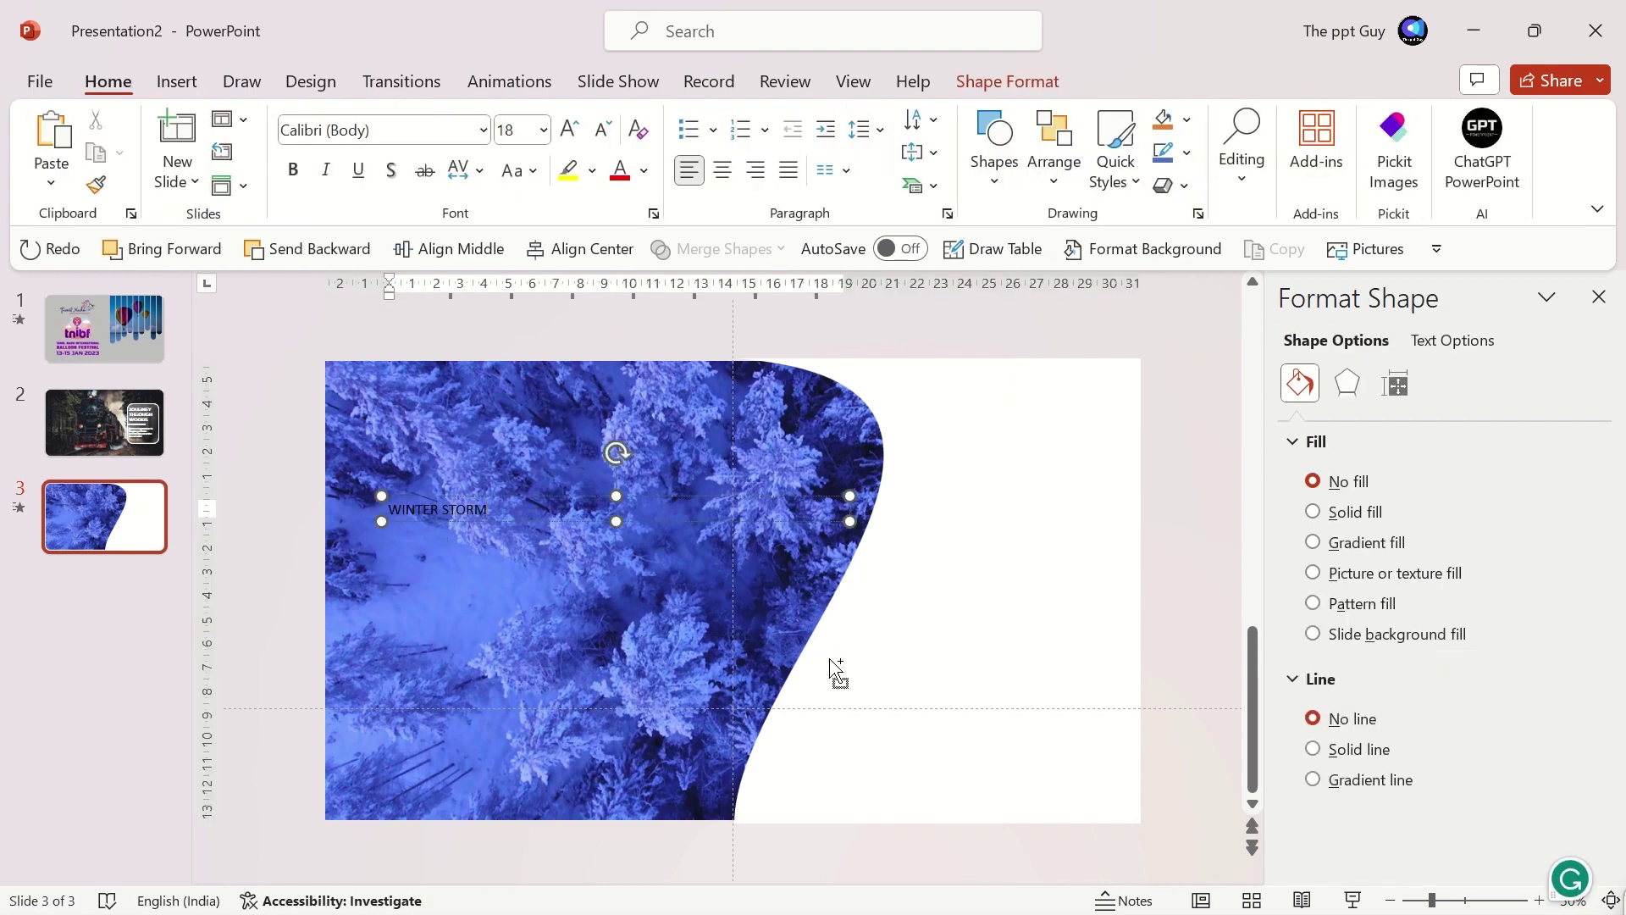
- Format the title in Arial Black at size 105 and center it across the slide
key("ctrl+a")
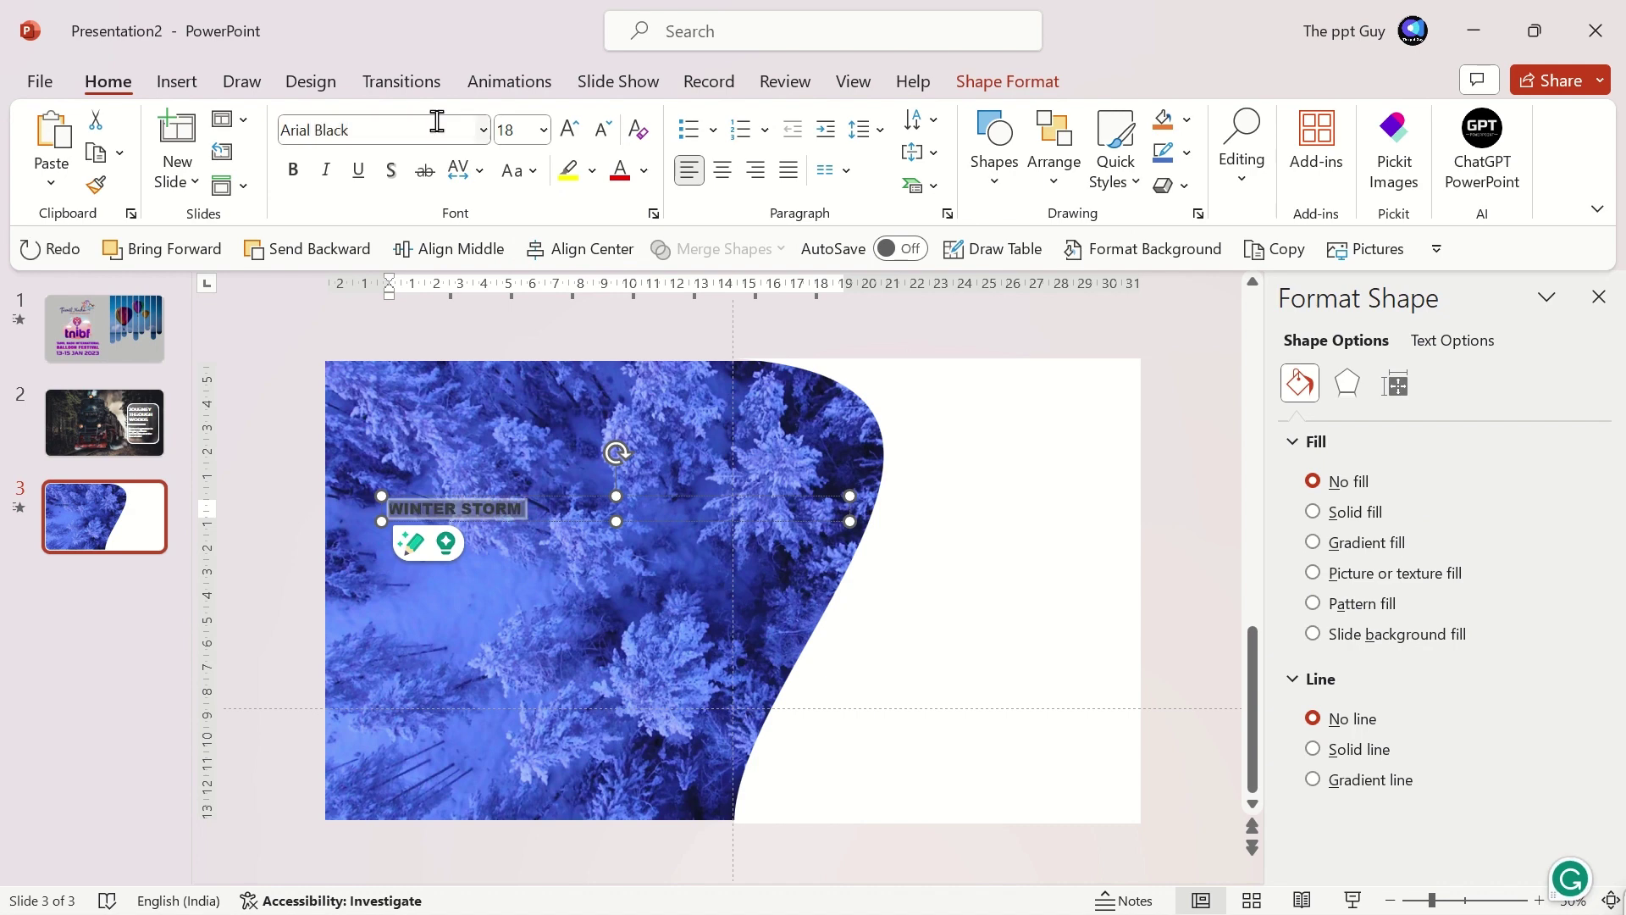
type("110")
key("Return")
key("ctrl+e")
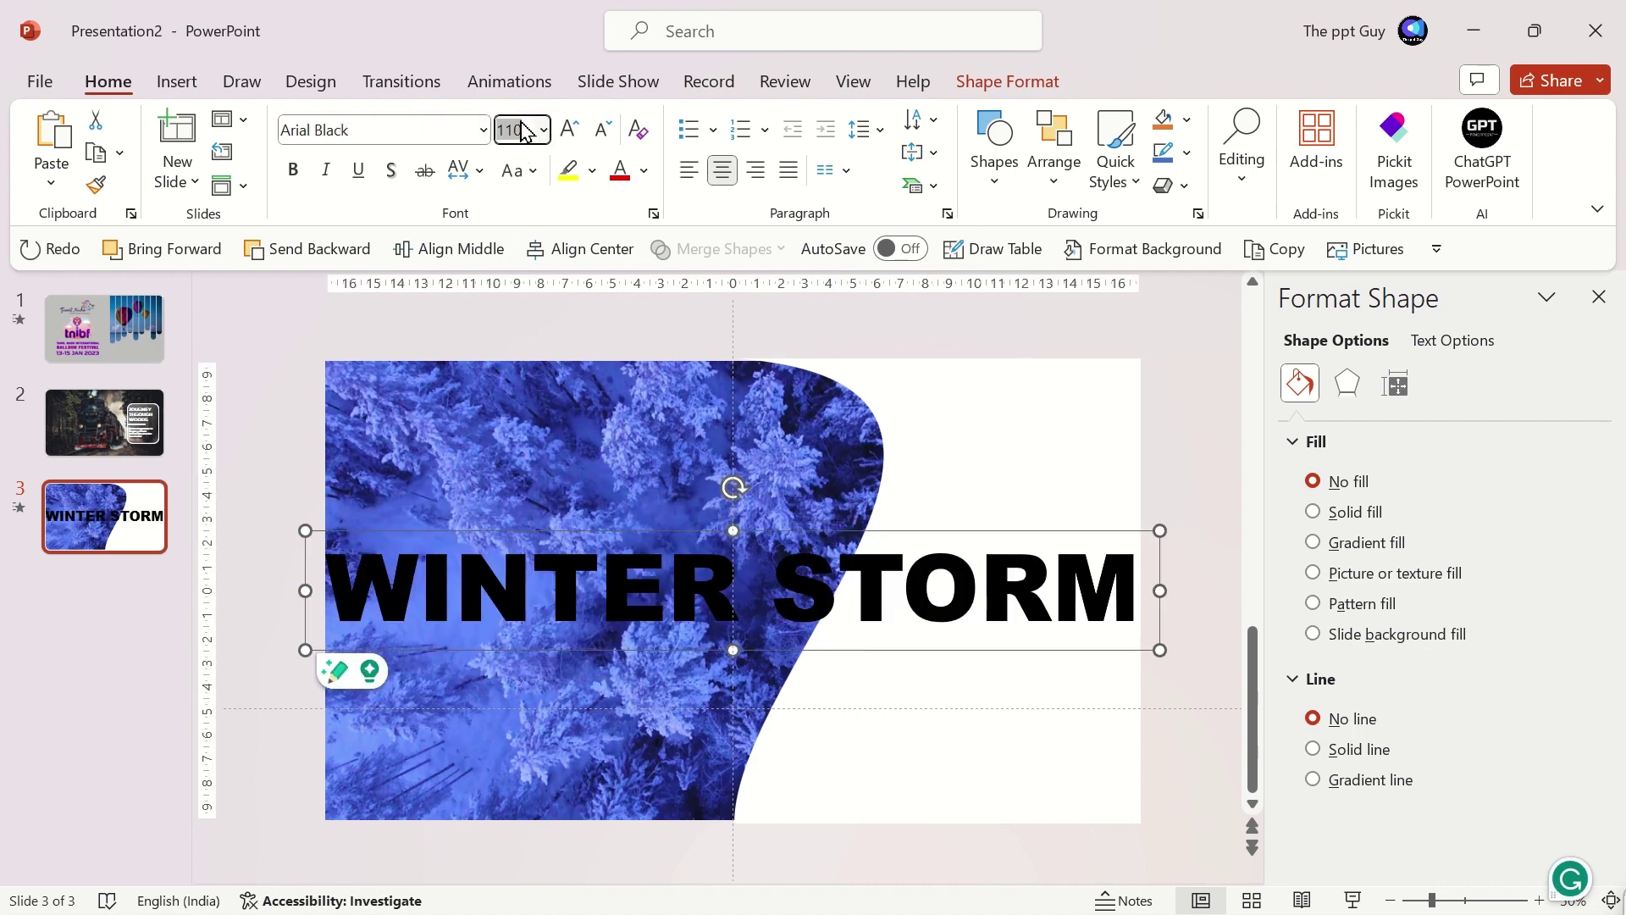
type("105")
key("Return")
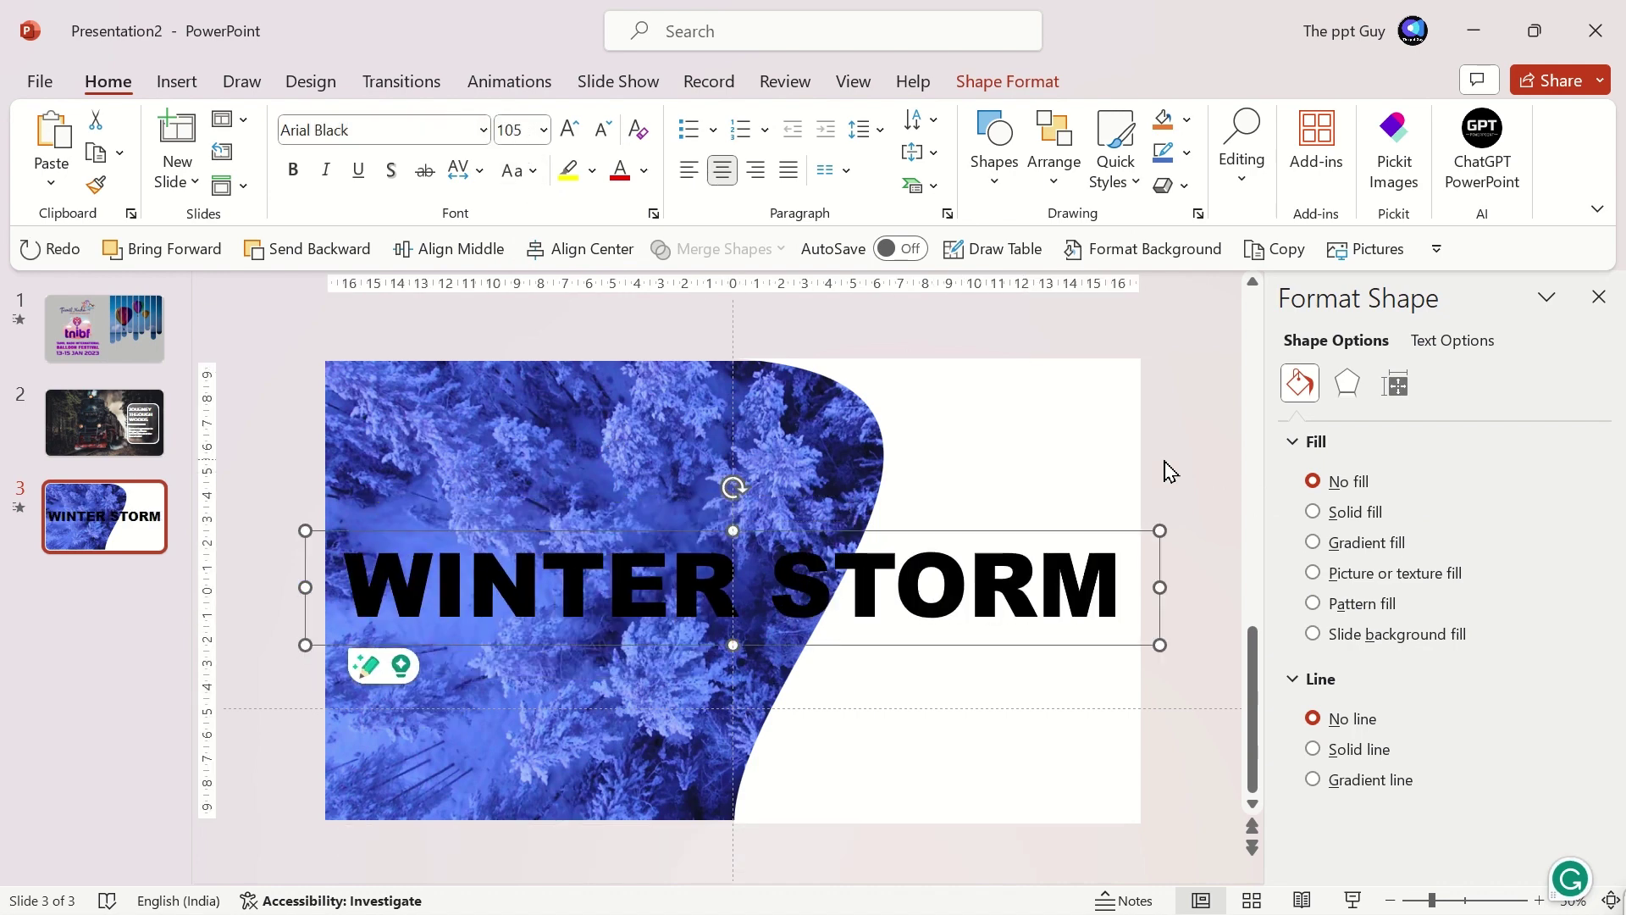
- Merge the curved white shape and the title text using Combine
left_click(1161, 470)
left_click(1046, 471)
left_click(1008, 591, "shift")
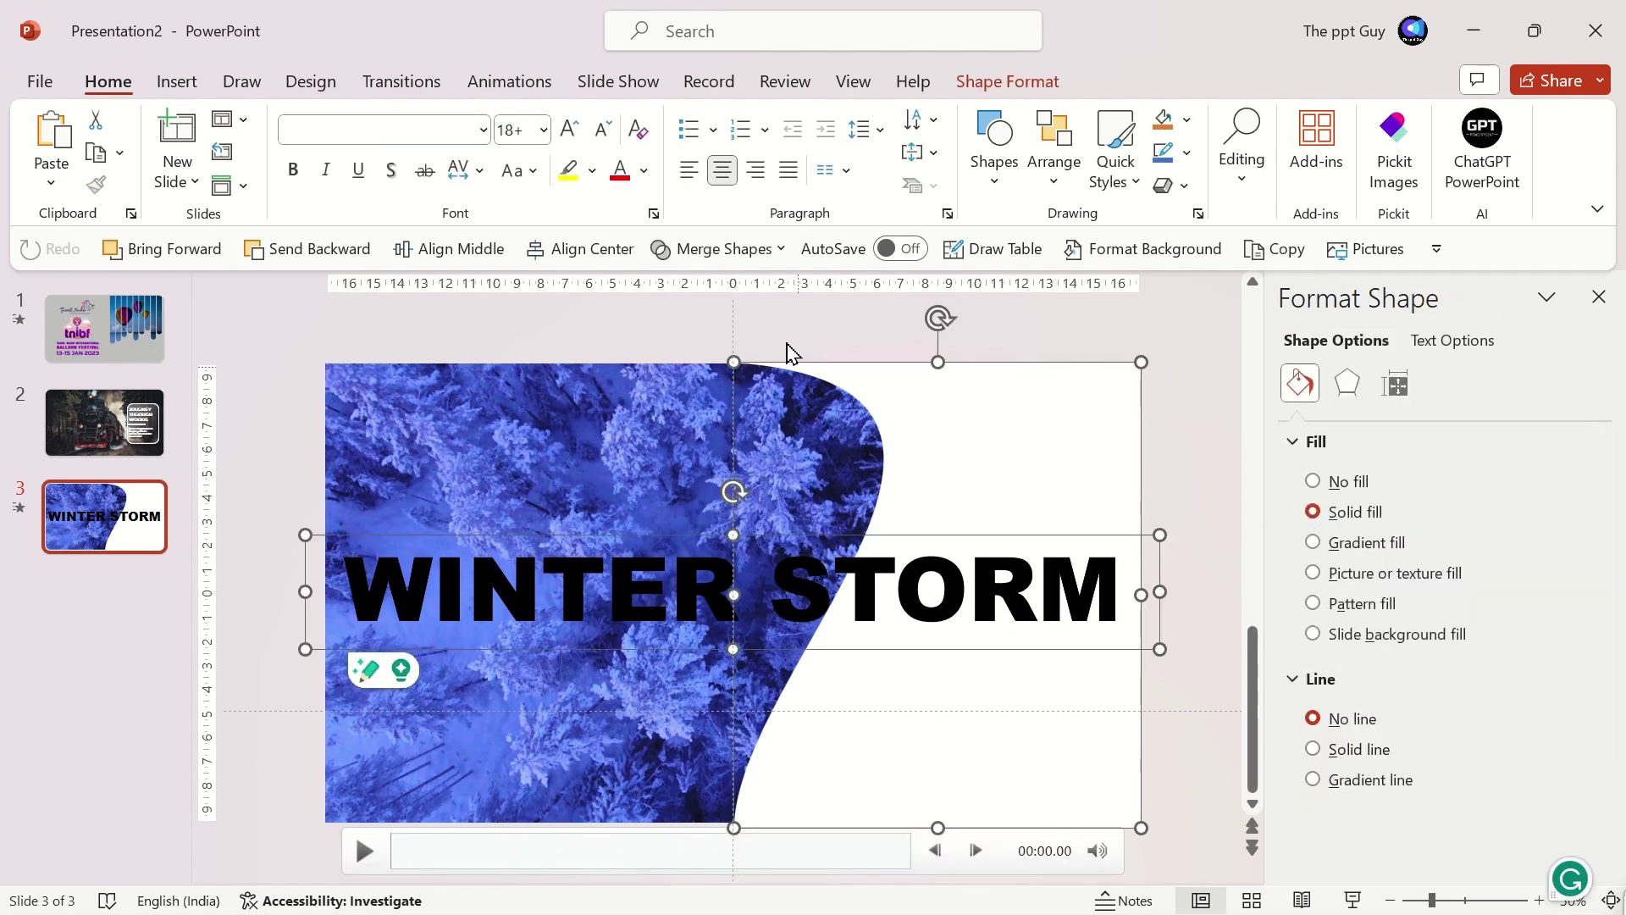
left_click(716, 248)
left_click(745, 323)
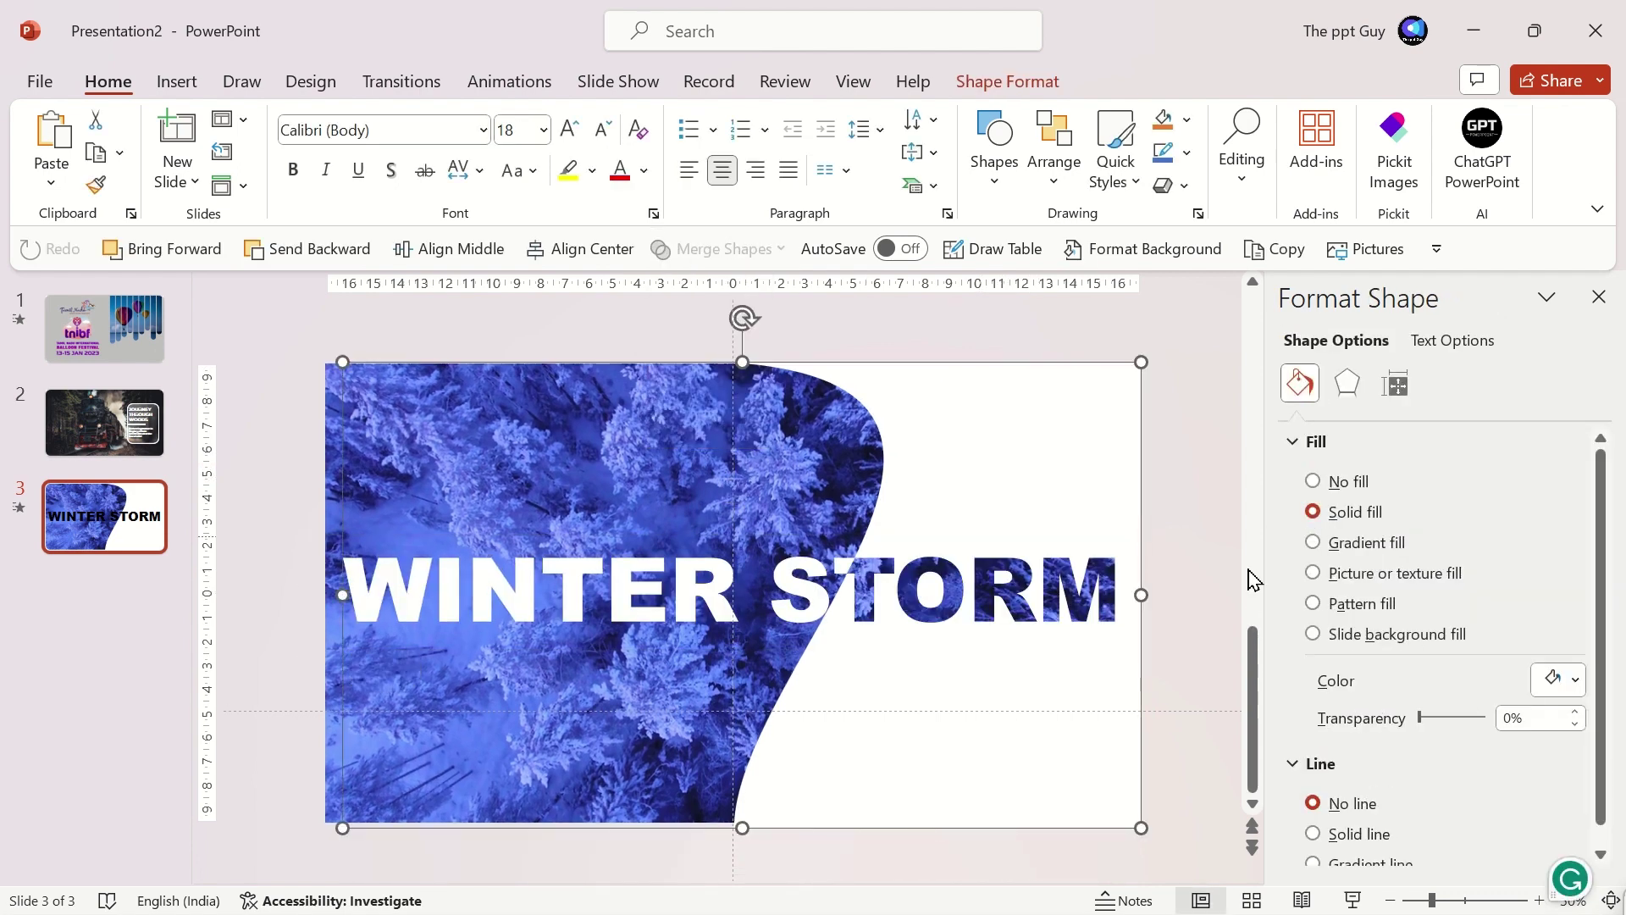
left_click(1226, 567)
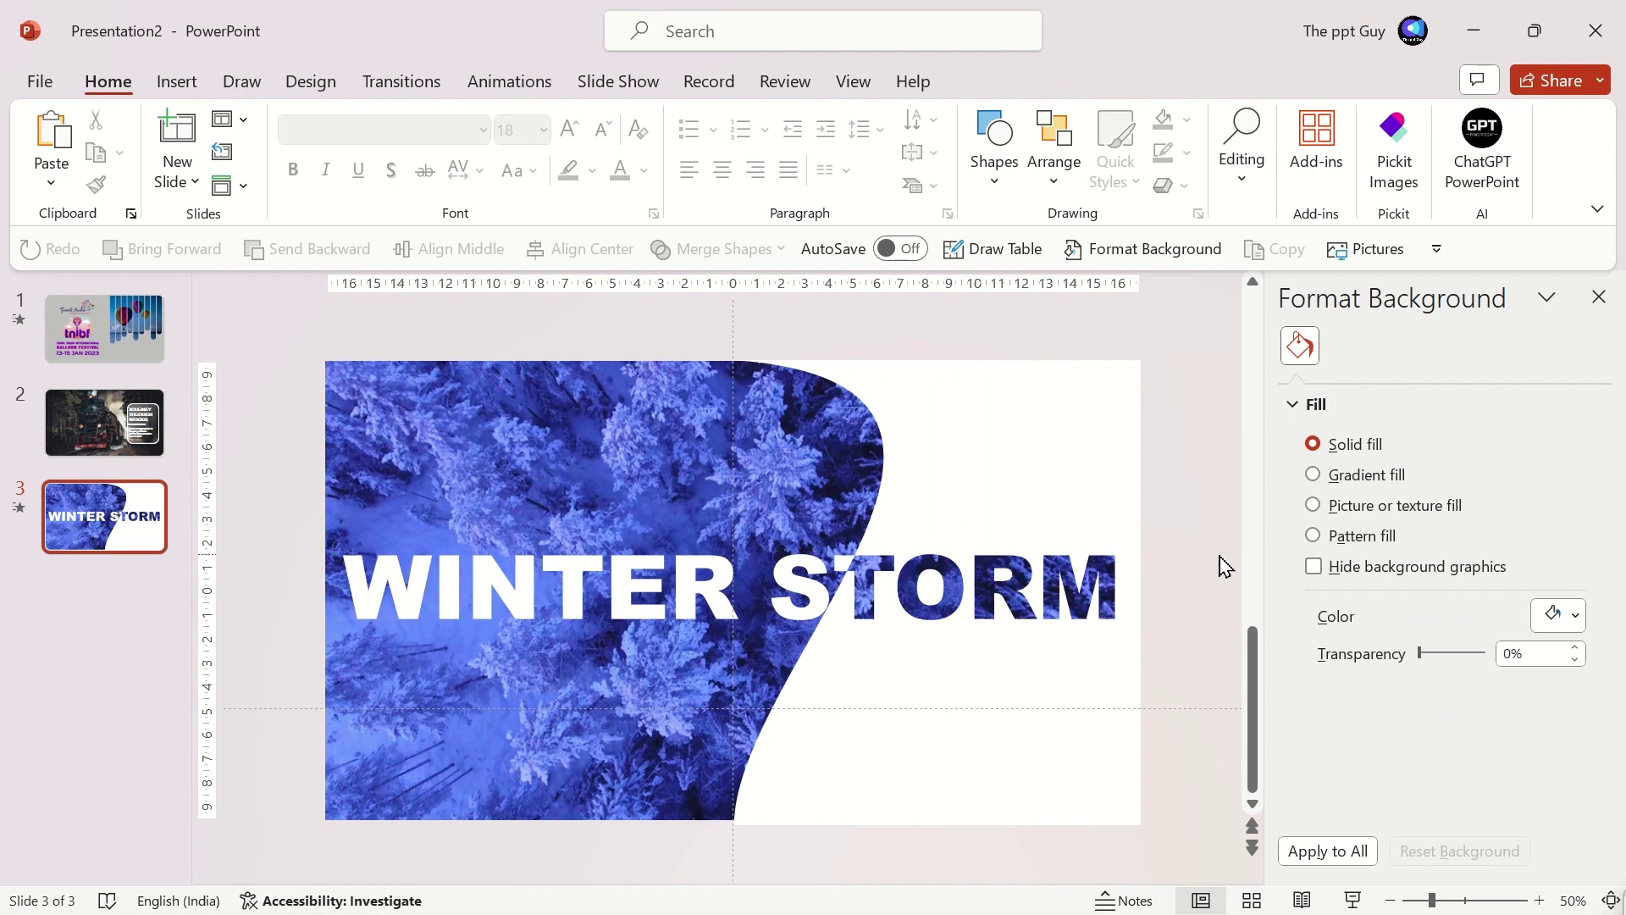
- Paste the Siberian winter paragraph below "STORM" and preview the slide as a slide show
type("Siberian winter is extremely harsh. It features long, frigid months, frozen landscapes, and challenges for both people and wildlife.")
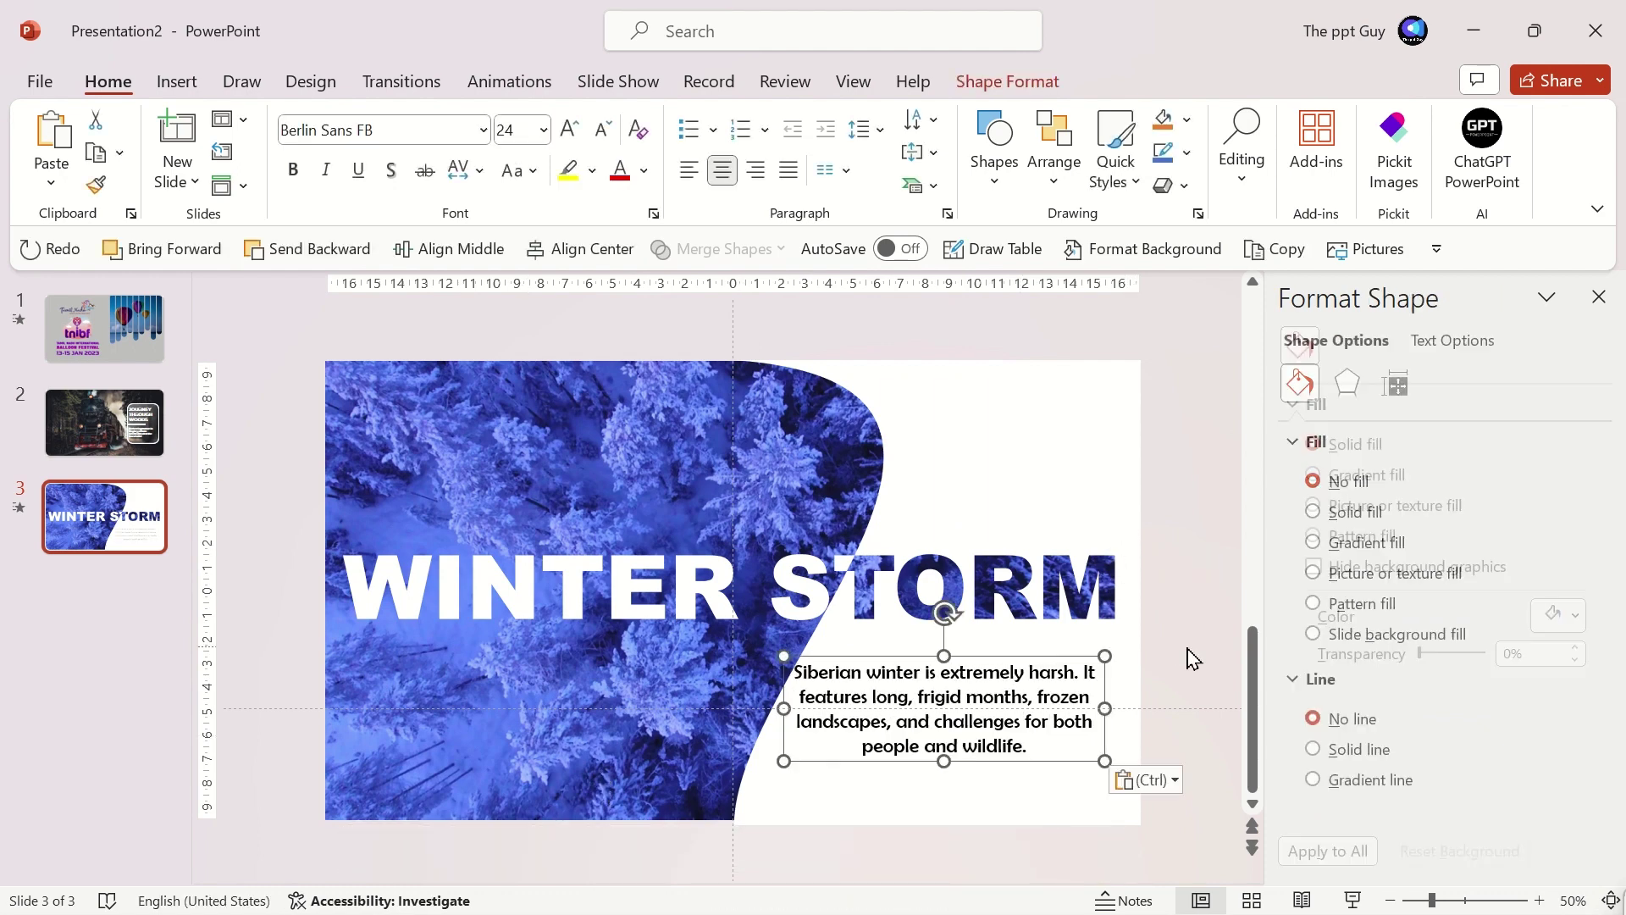
left_click(1185, 661)
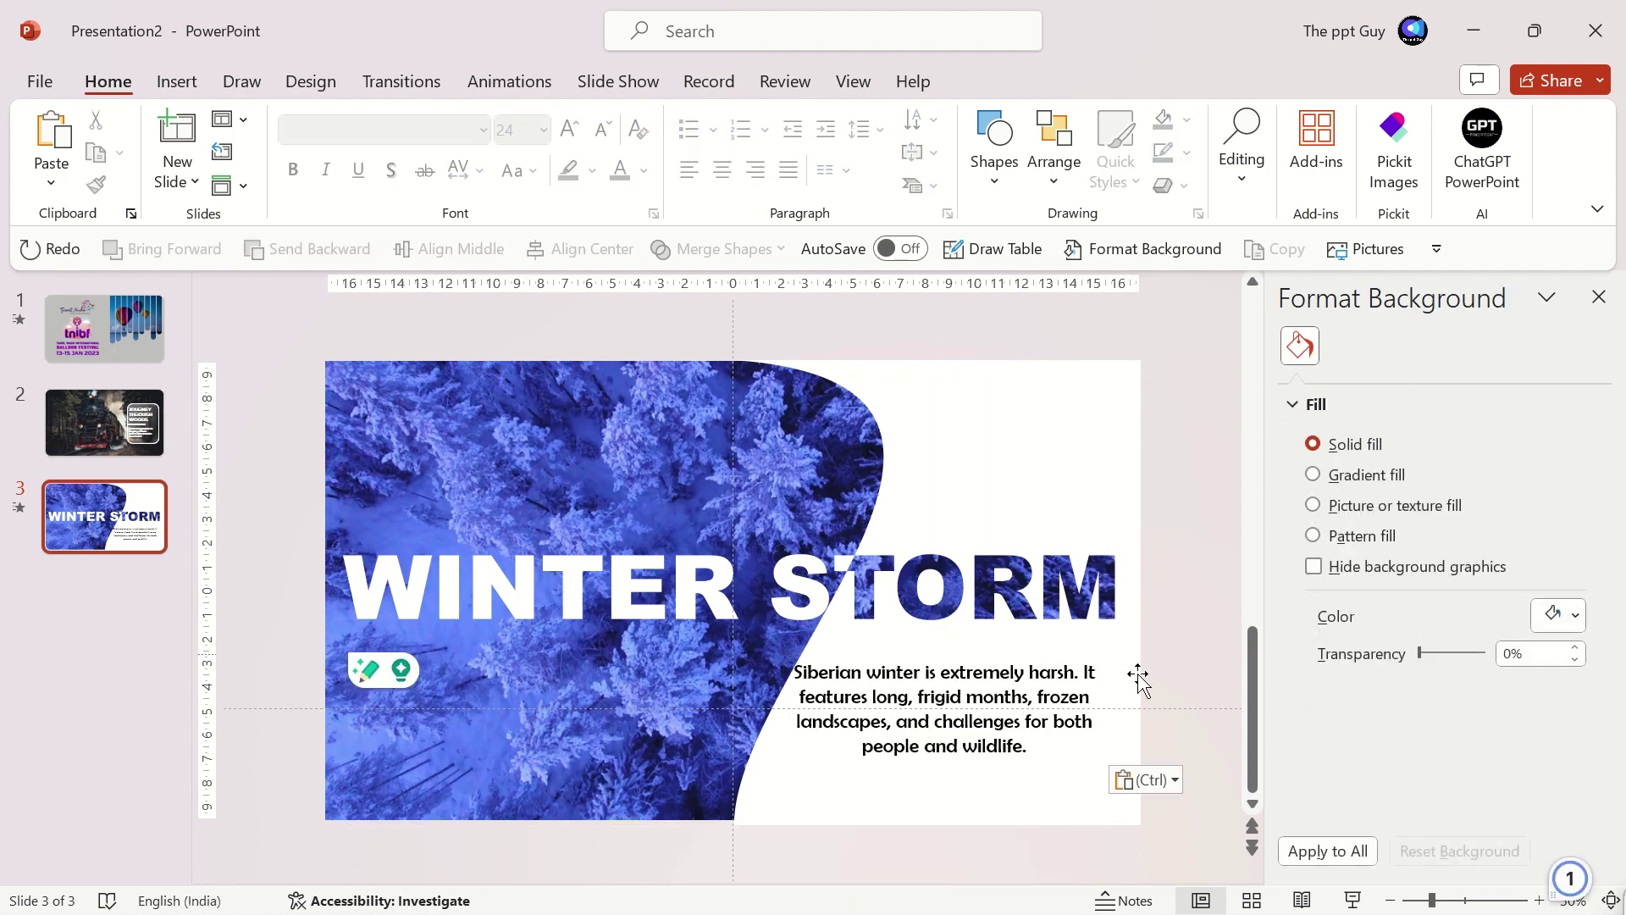
key("shift+F5")
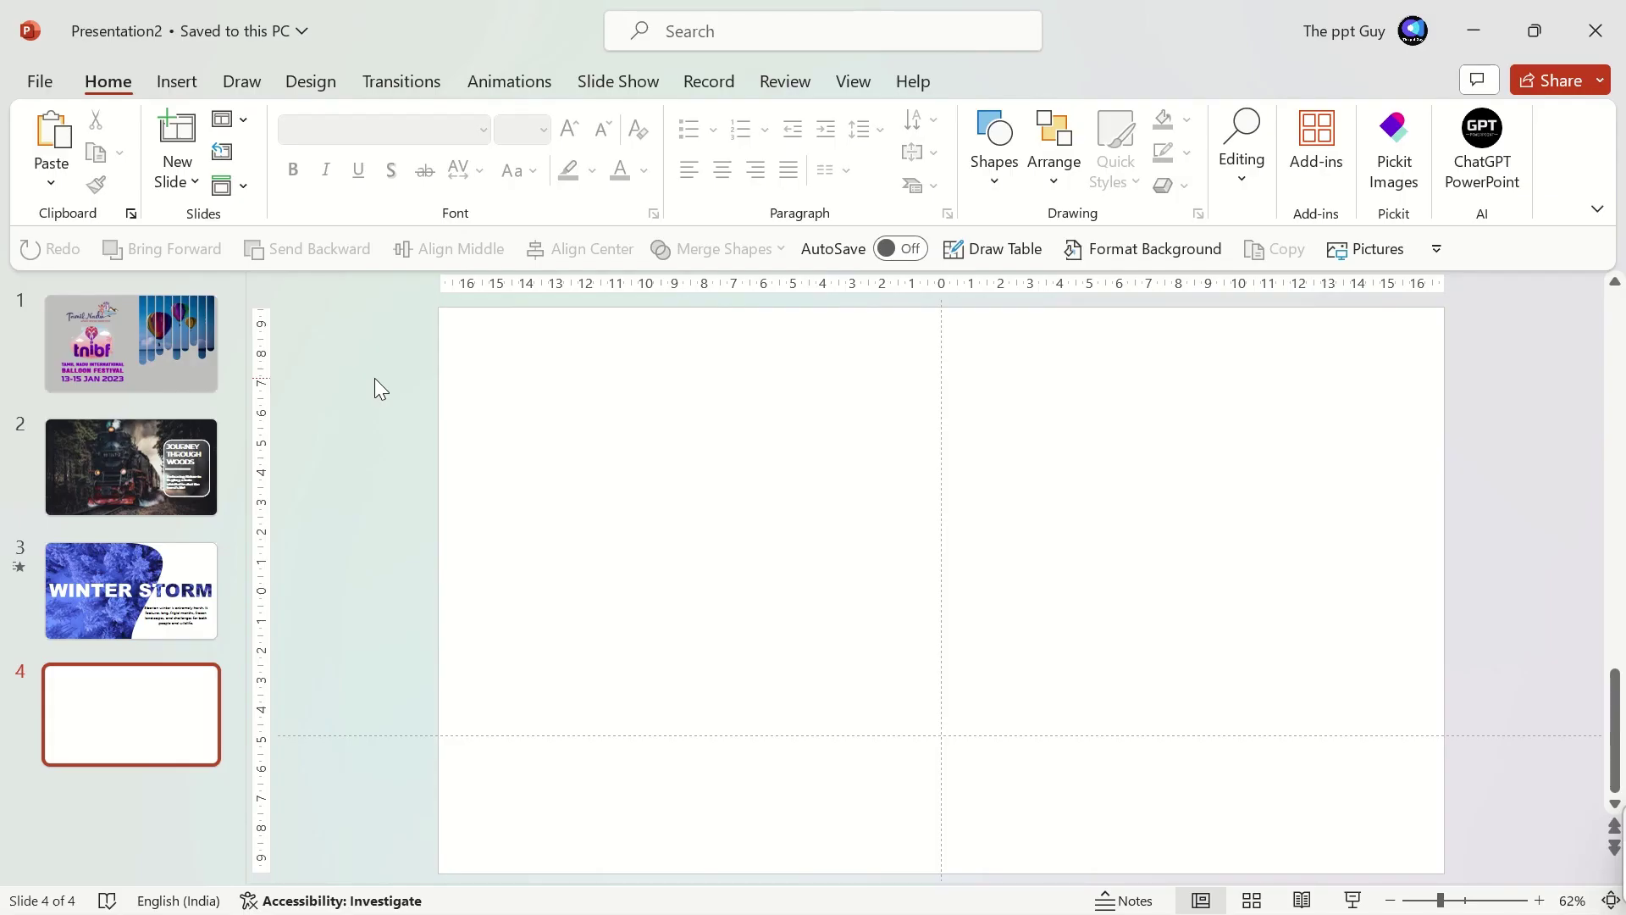
- Paste the full-slide forest picture onto the blank fourth slide and duplicate it, offset from the original
key("ctrl+v")
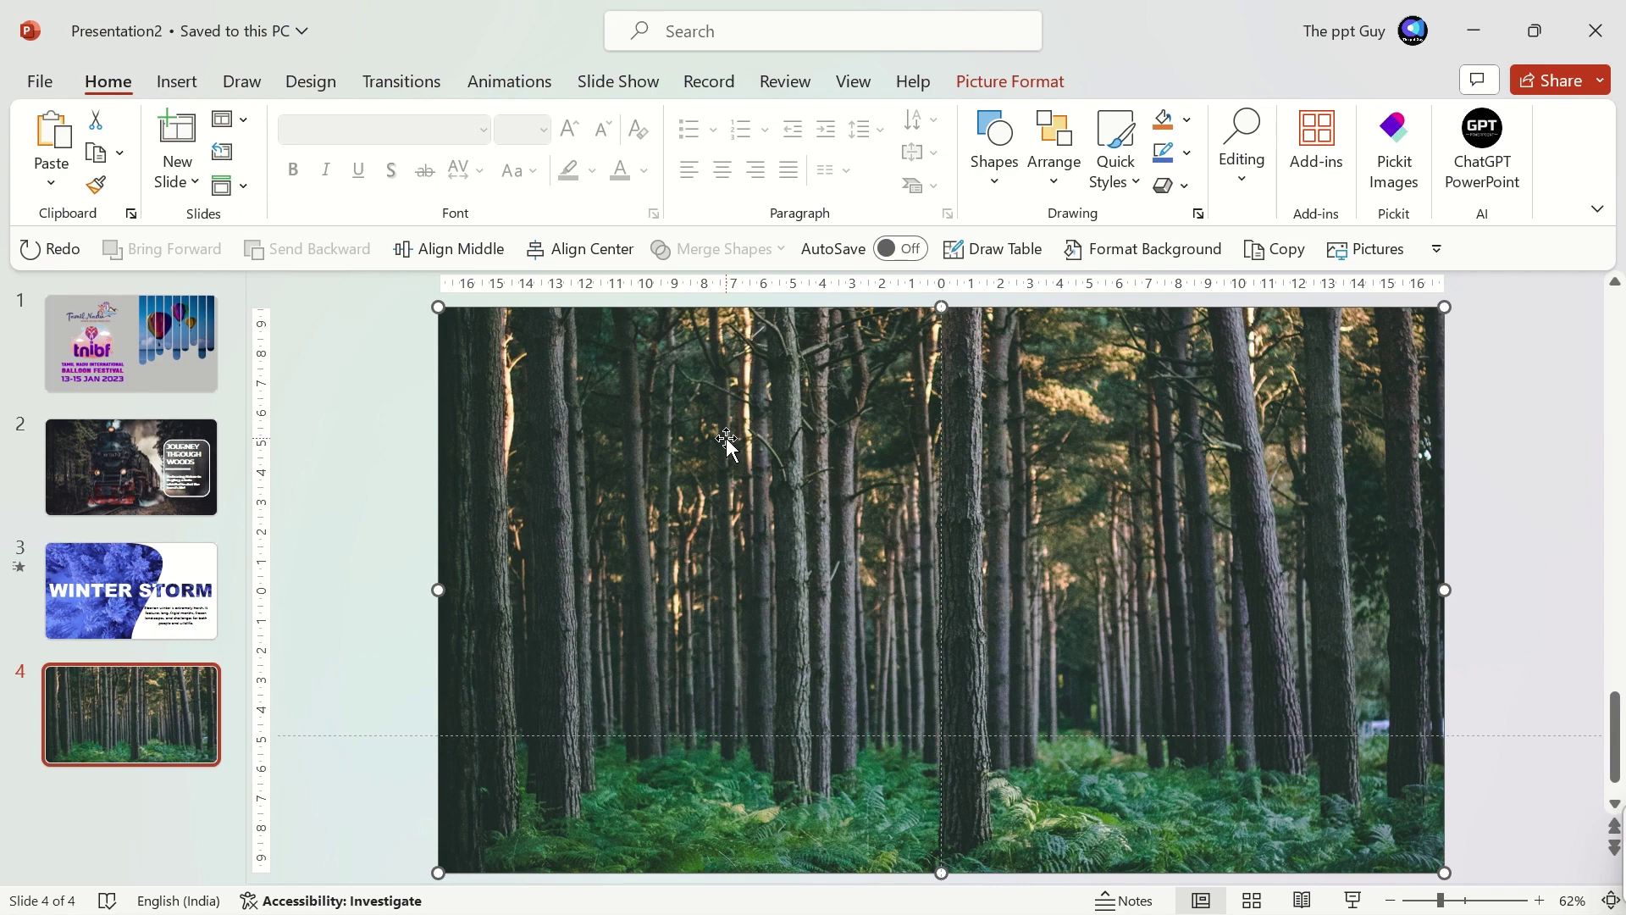
key("ctrl+d")
left_click_drag(899, 589, 881, 573)
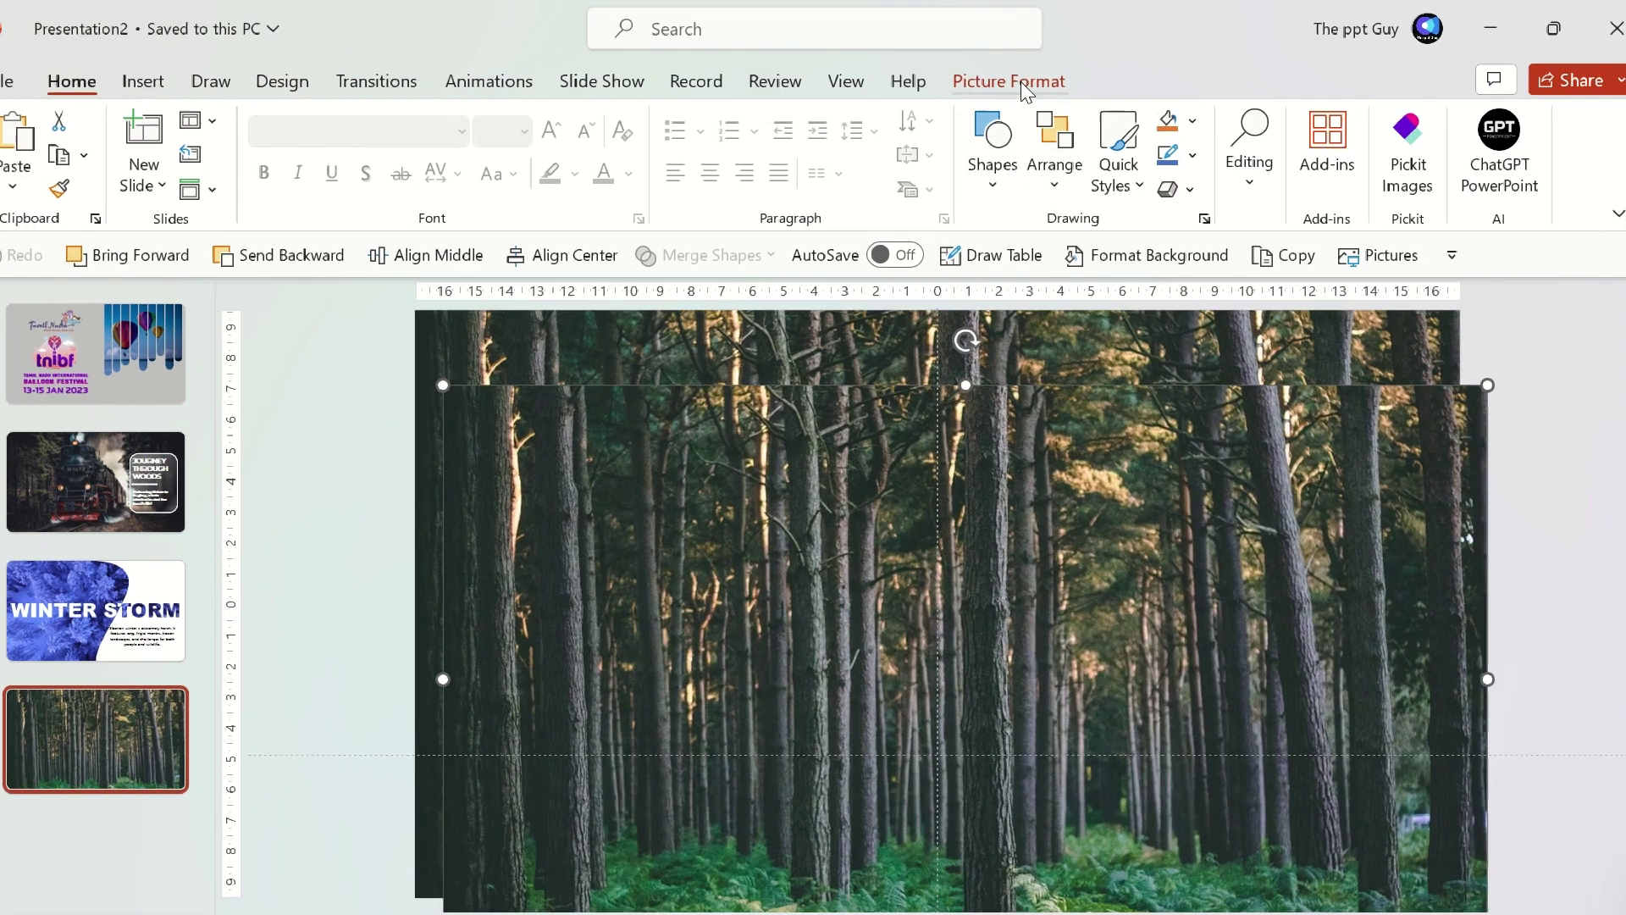
- Crop the duplicate forest picture to the single central trunk, about 1.6 cm wide, and align it over the same trunk in the original
left_click(1020, 81)
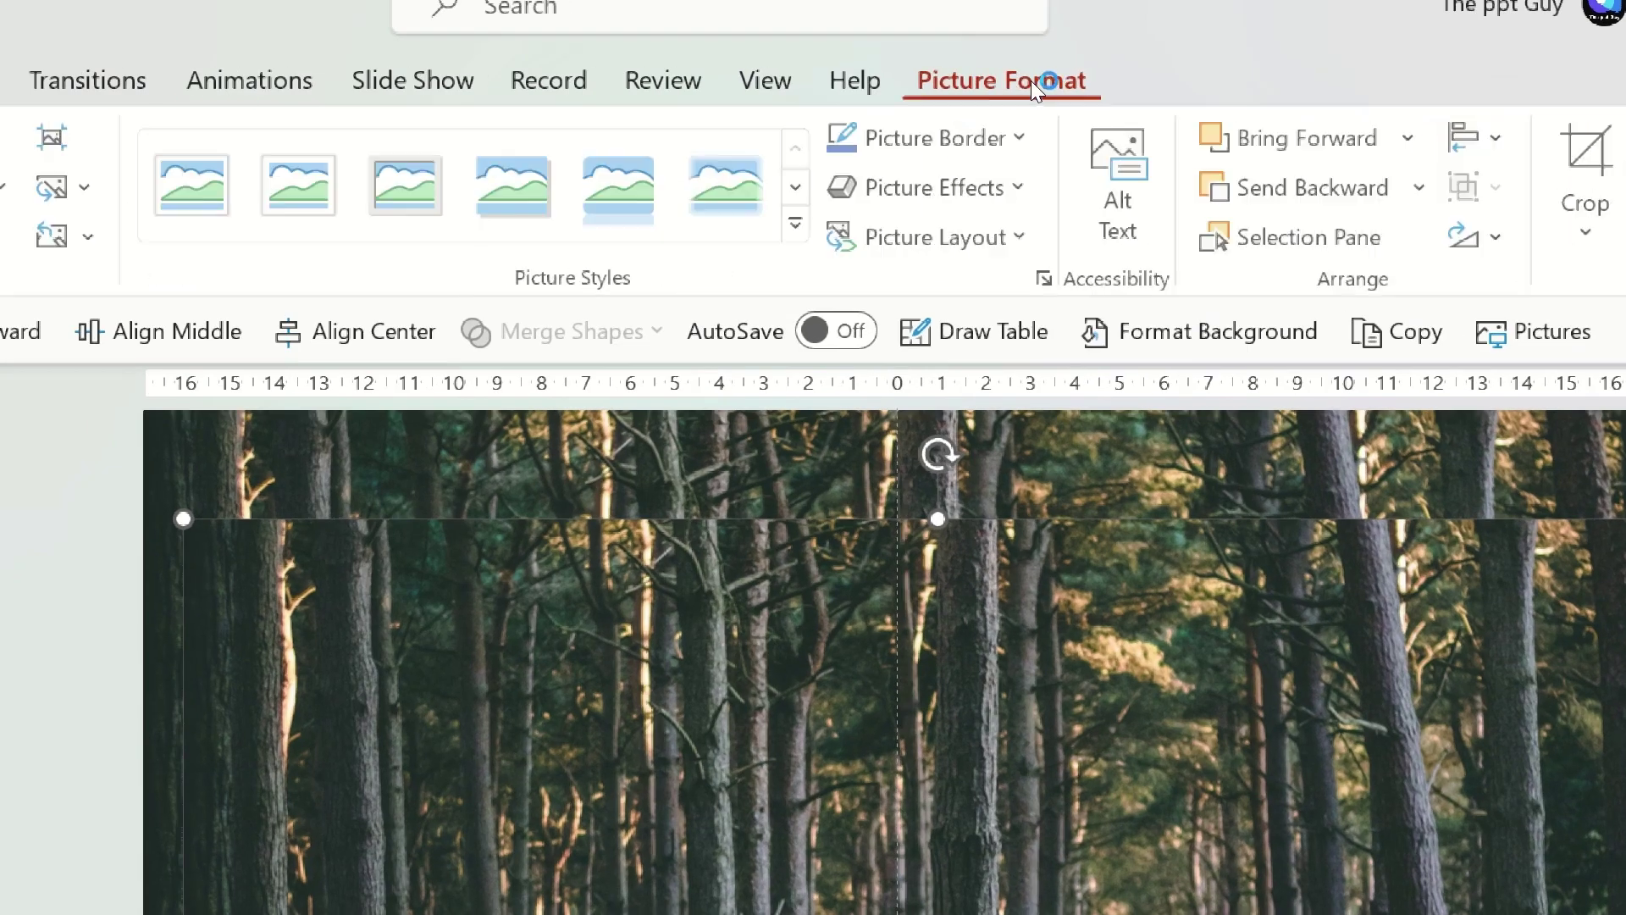
left_click(1463, 175)
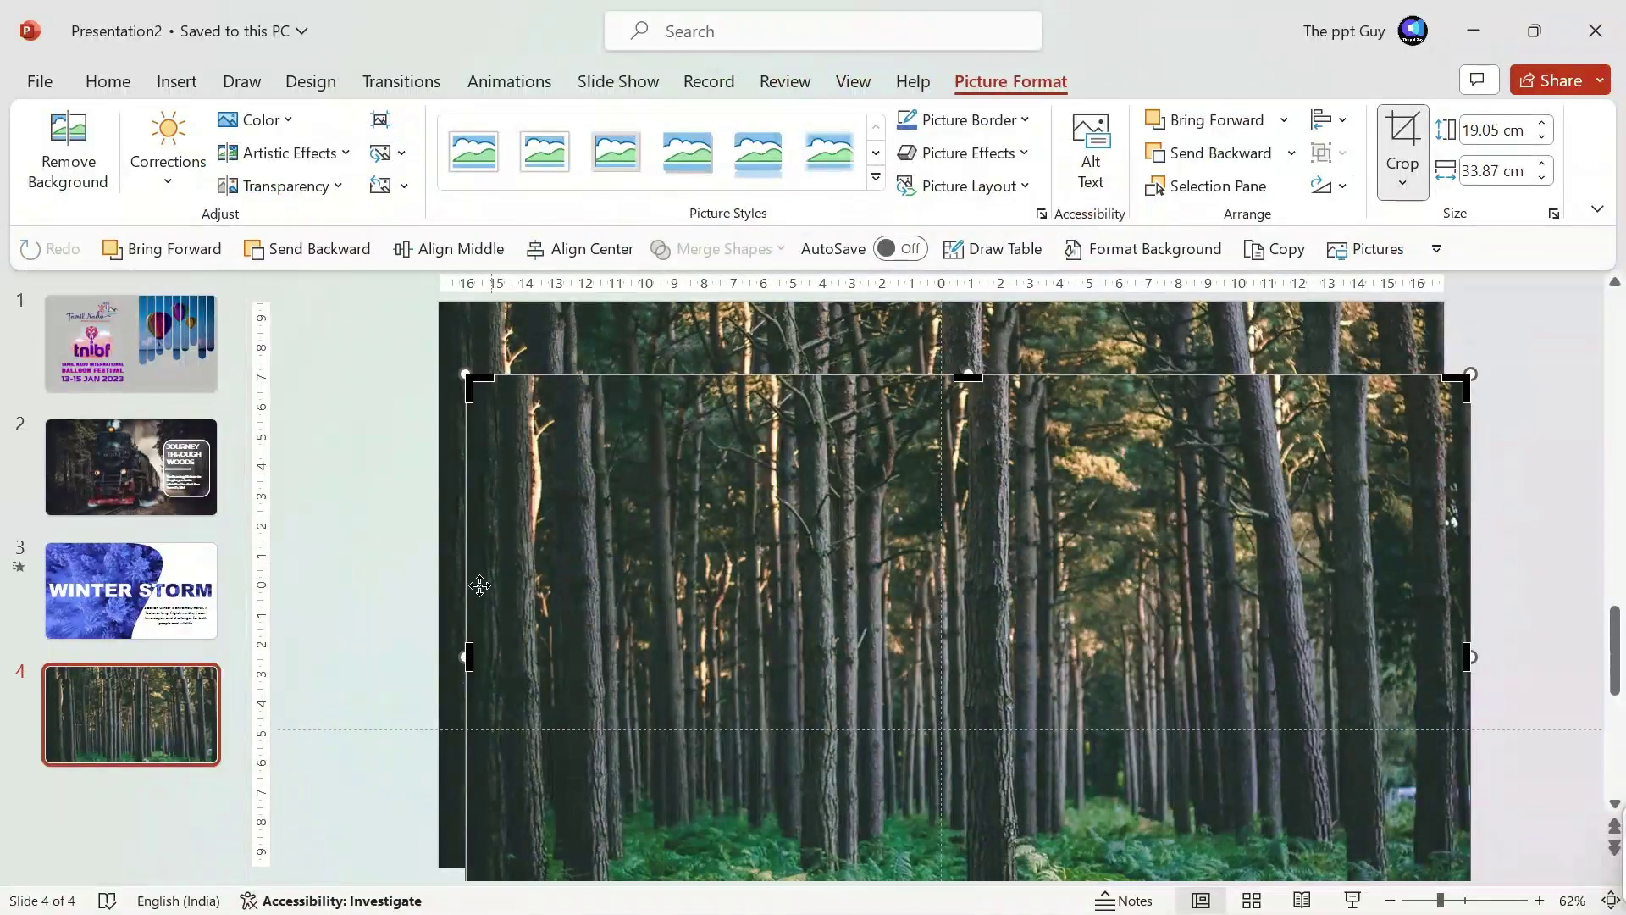
left_click_drag(468, 652, 961, 671)
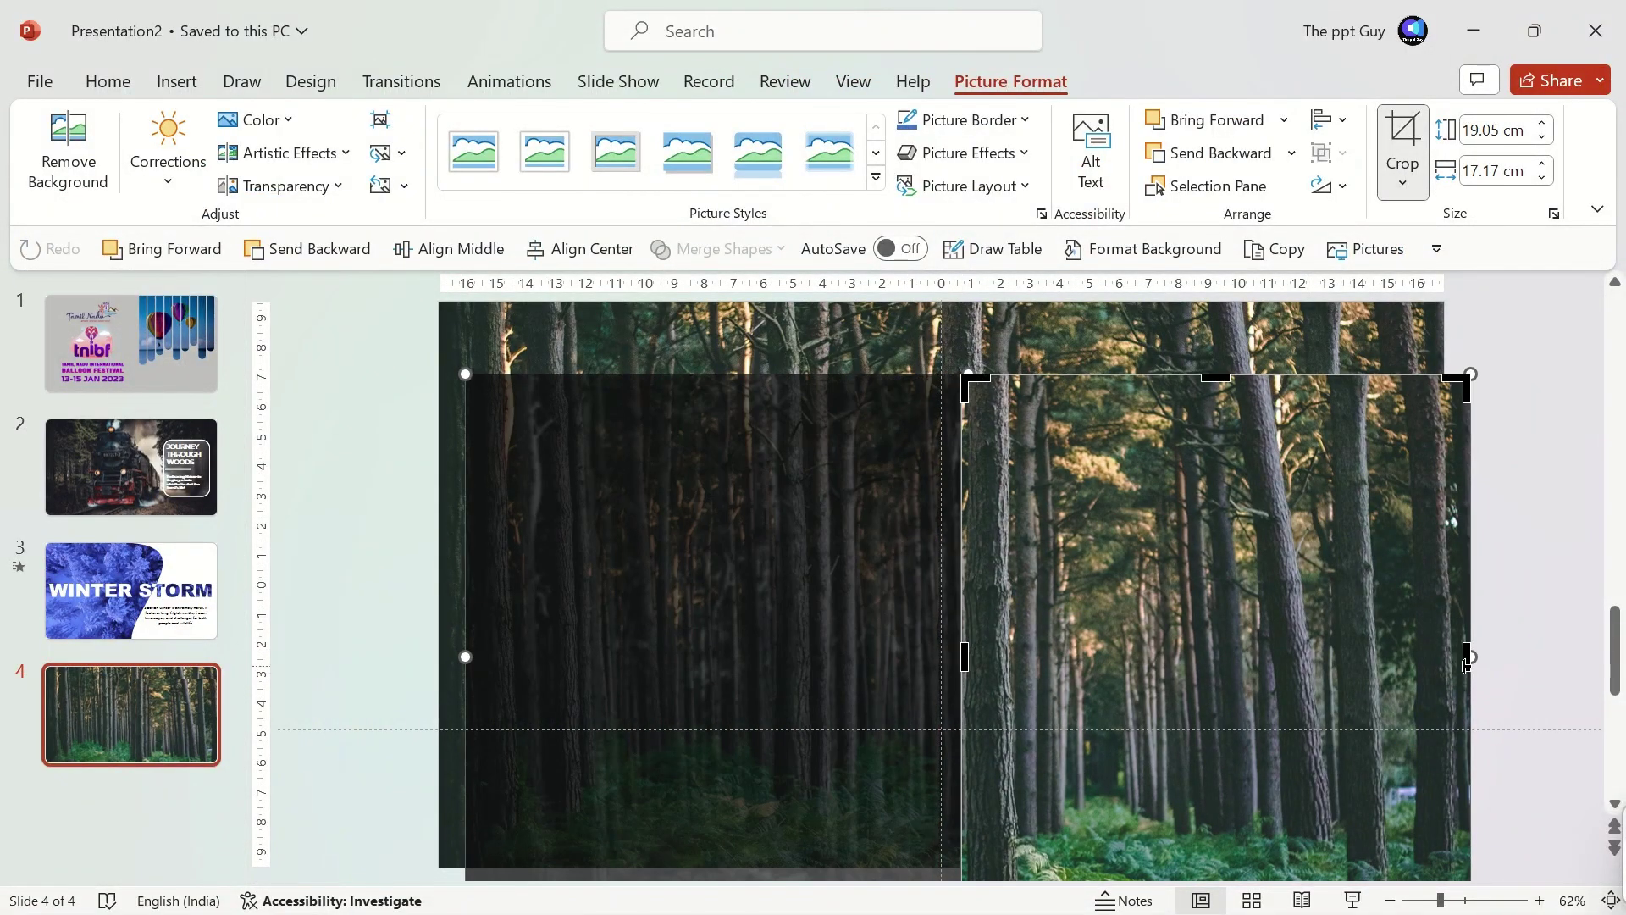
left_click_drag(1466, 653, 968, 653)
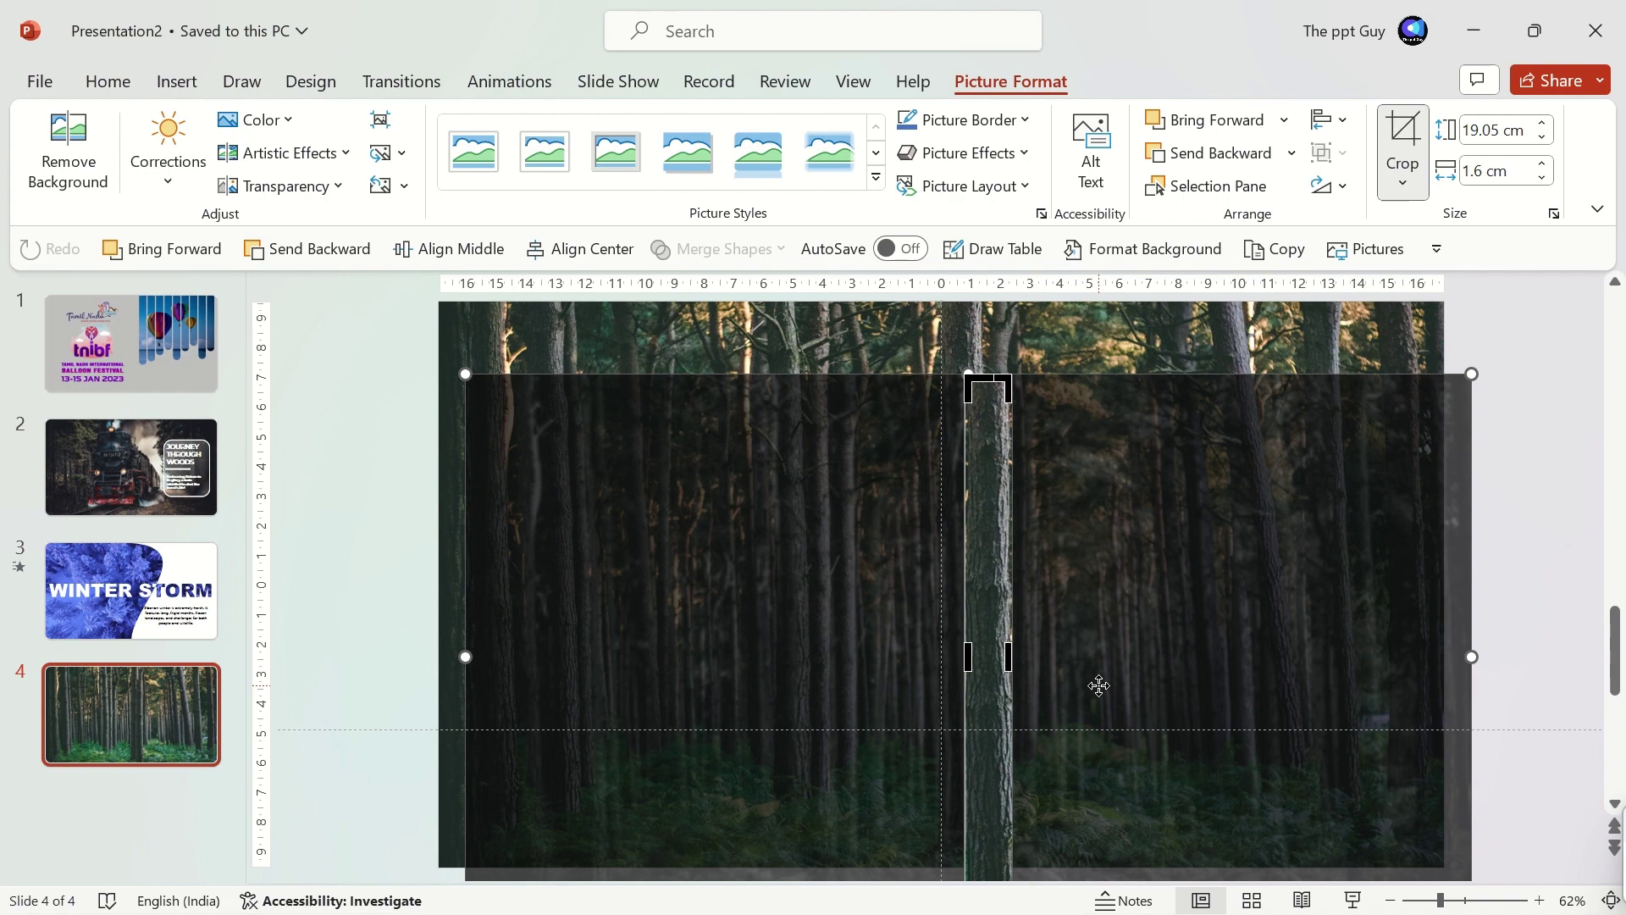
left_click(1516, 590)
left_click_drag(1007, 551, 971, 508)
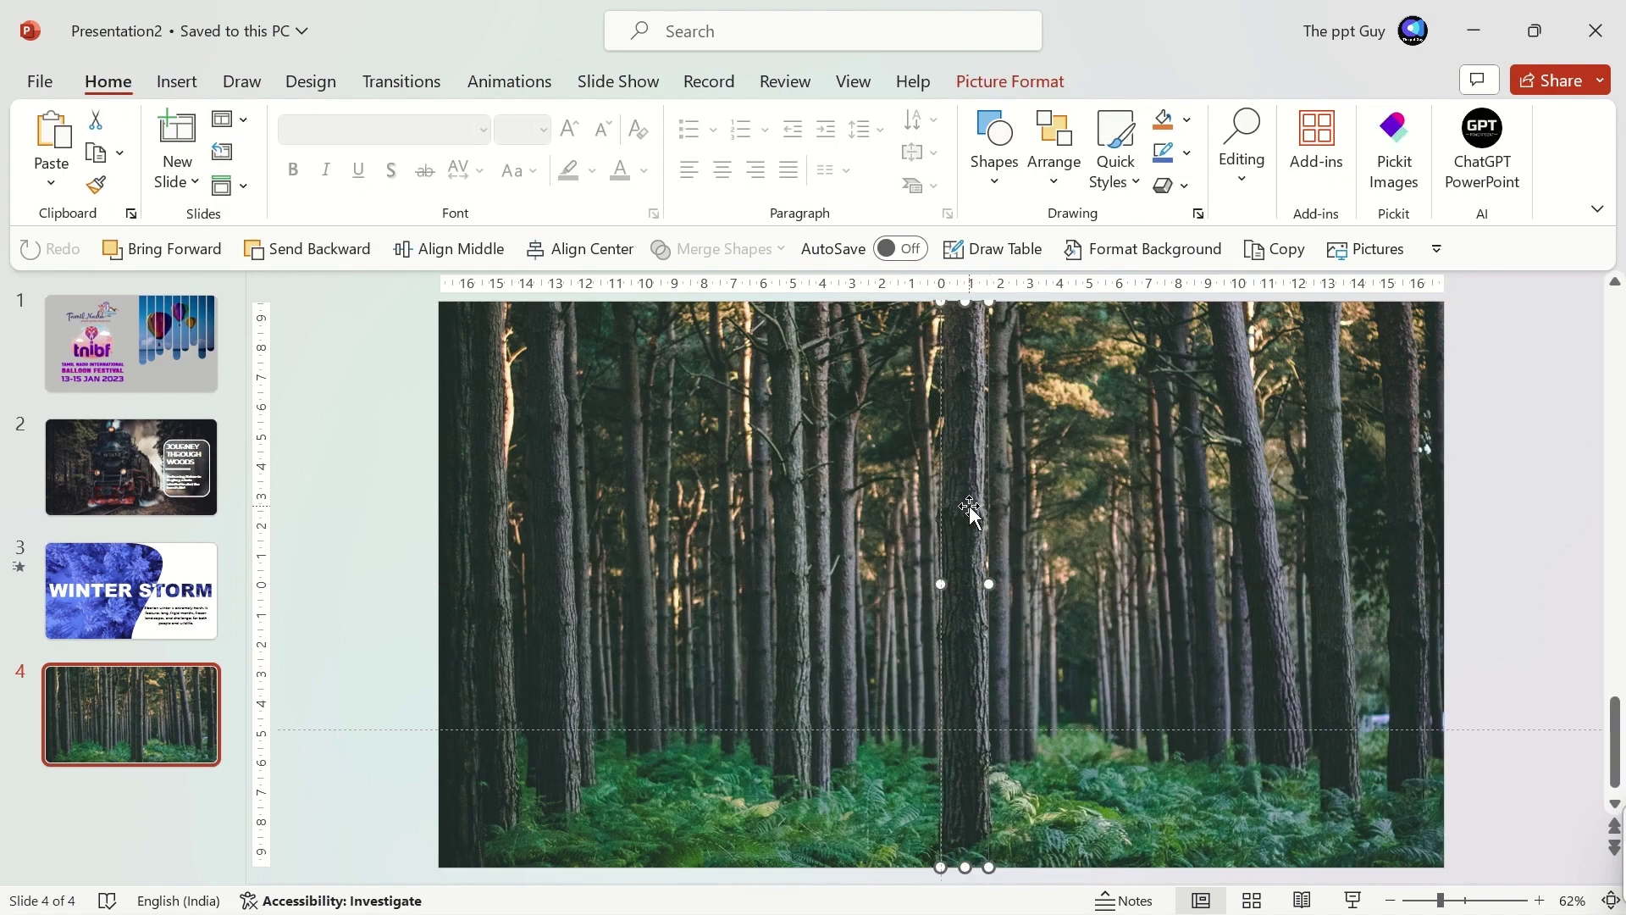
left_click(1530, 578)
- Paste the "LOST IN THE WOODS" title onto the slide's upper right area and send it behind the cropped trunk
key("ctrl+v")
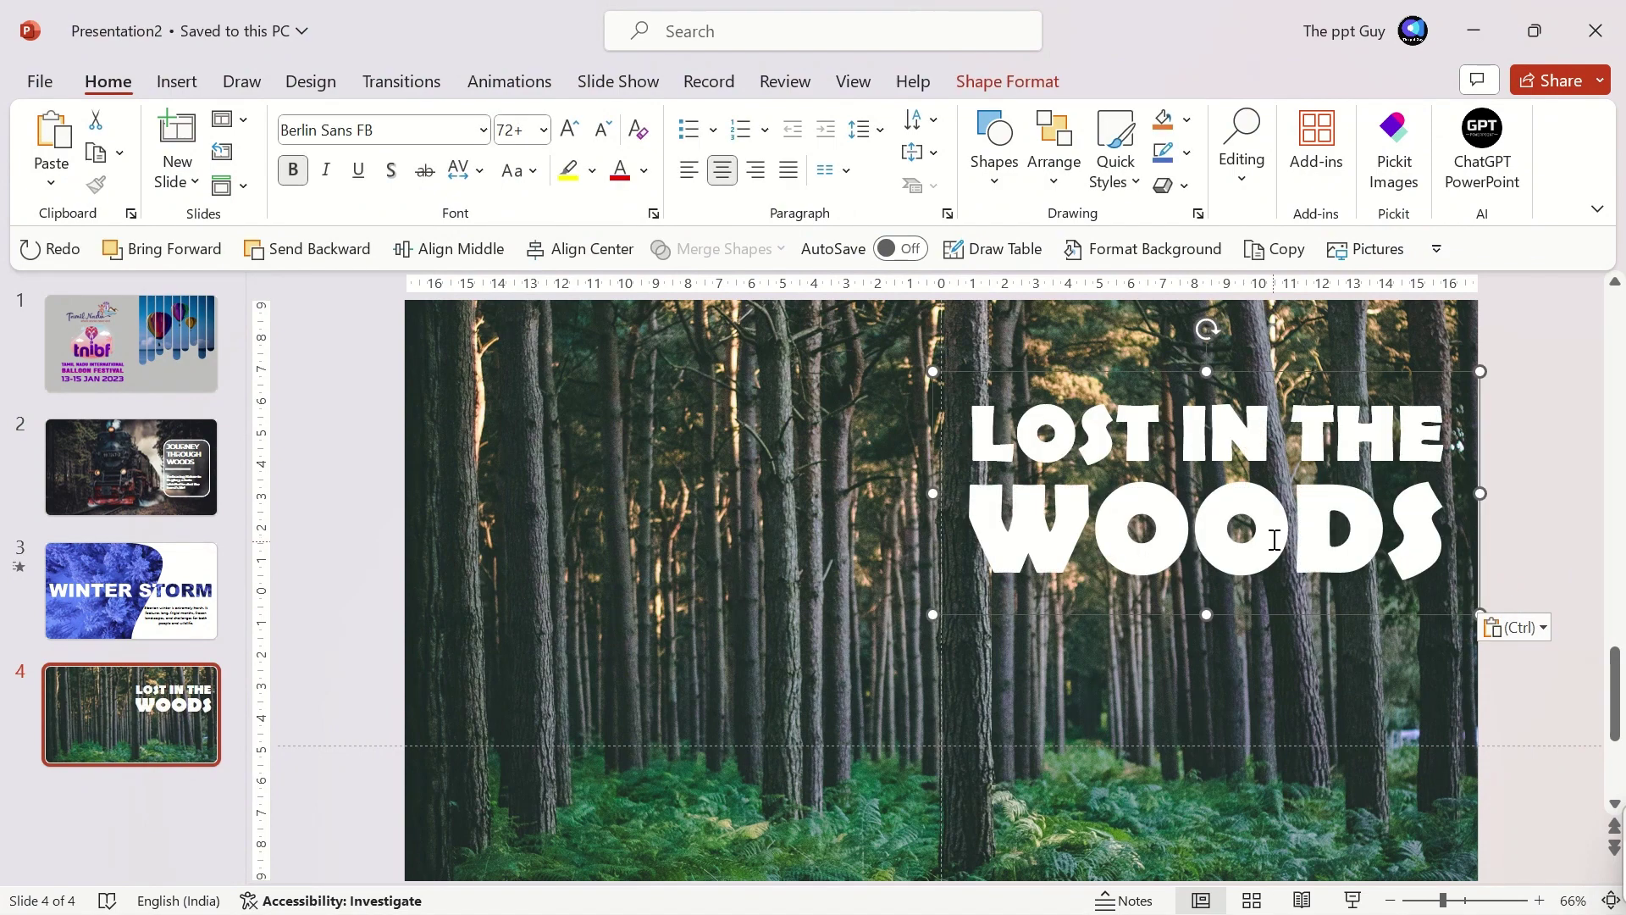
left_click_drag(1077, 614, 1070, 614)
key("ctrl+bracketleft")
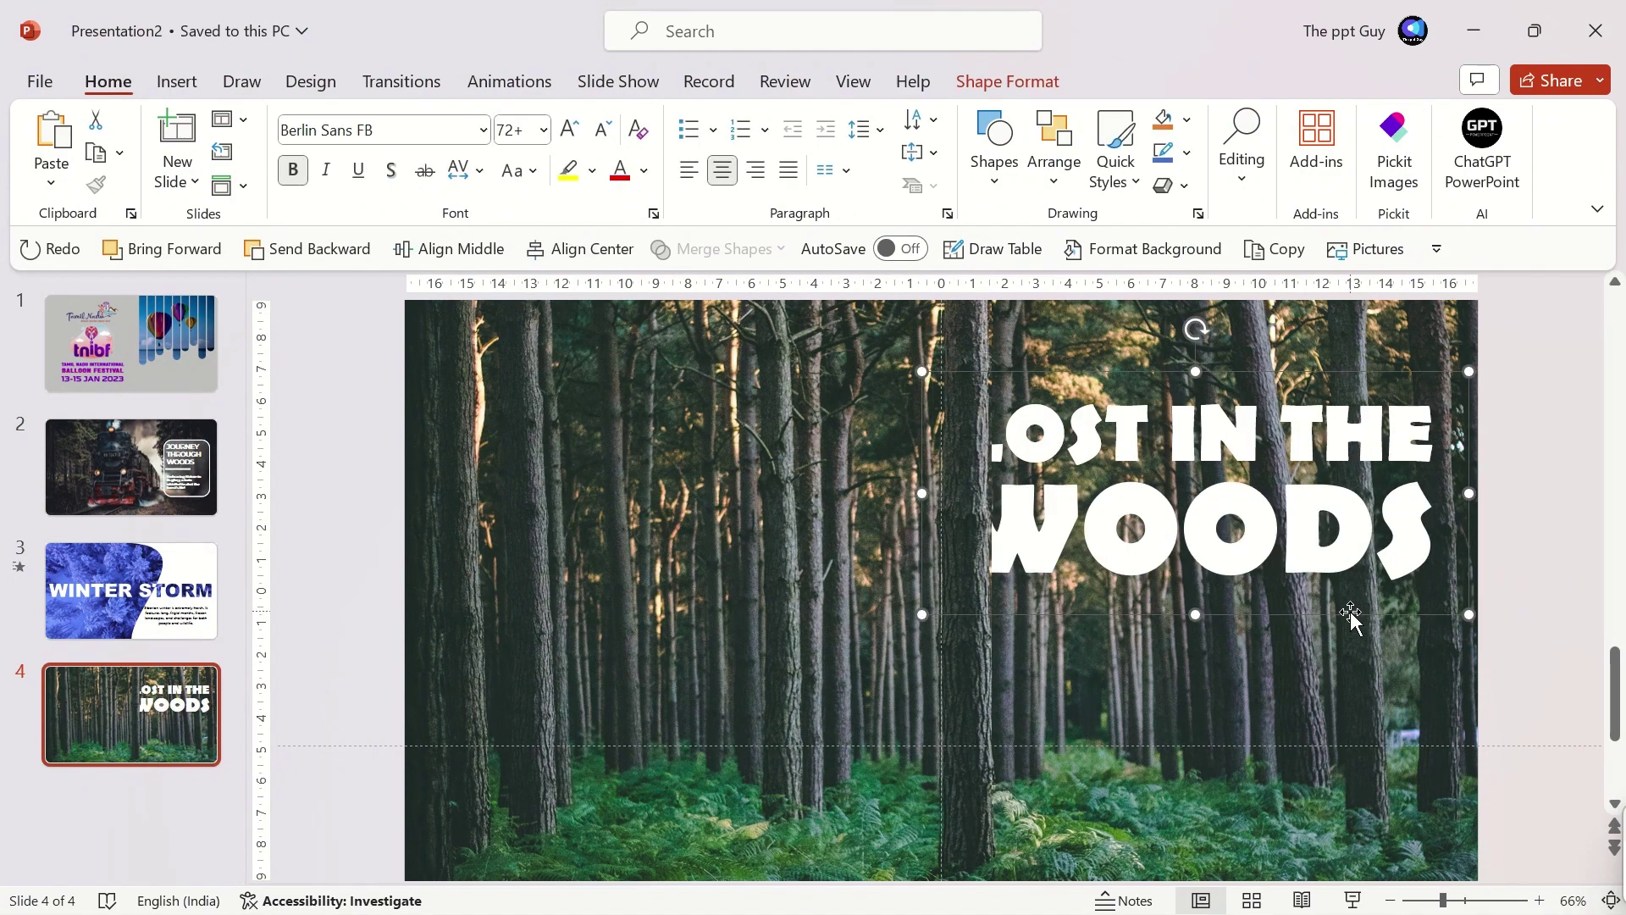
- Shift the title slightly right so only the edge of its first letters tucks behind the trunk, and preview the slide full screen
left_click(1249, 533)
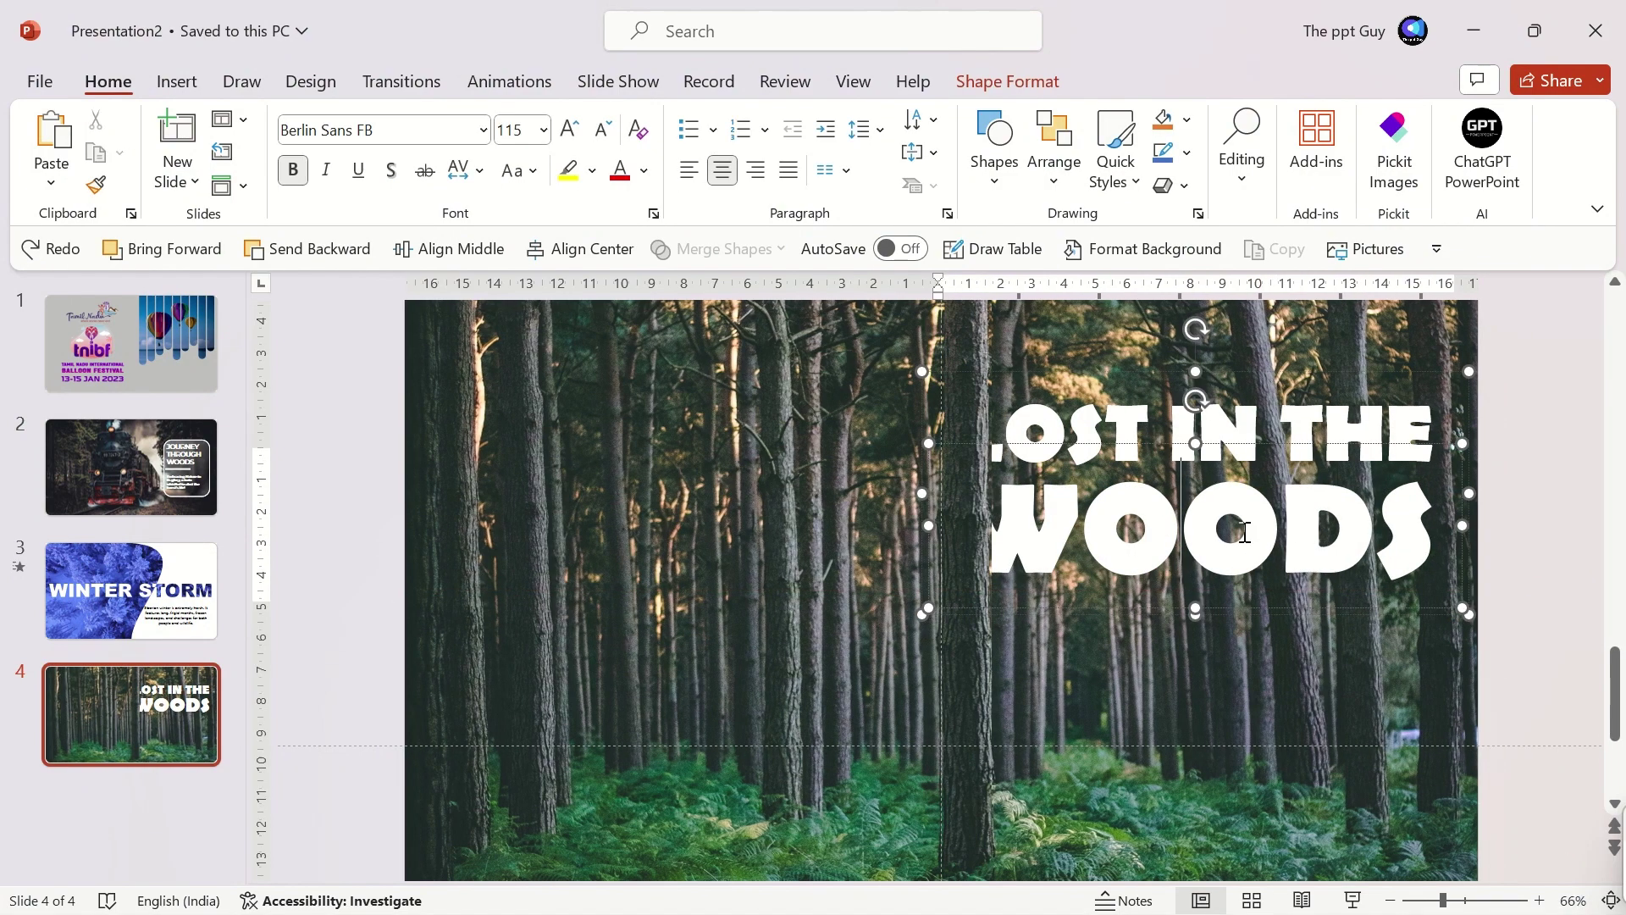
left_click_drag(1443, 371, 1464, 371)
left_click(1596, 454)
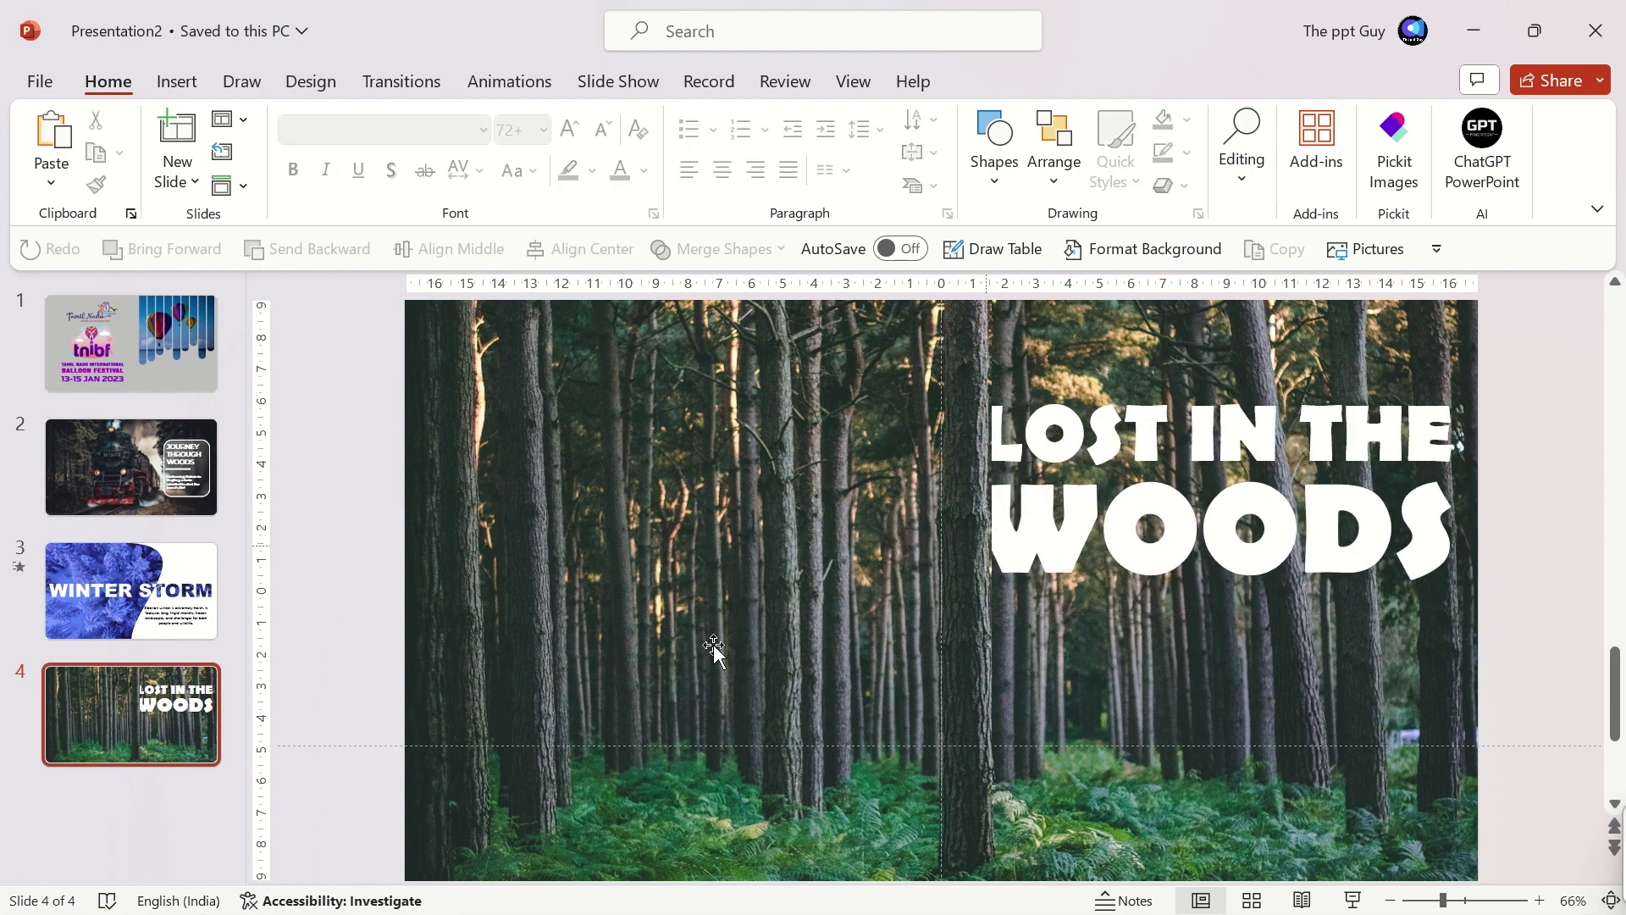
right_click(97, 703)
left_click(195, 284)
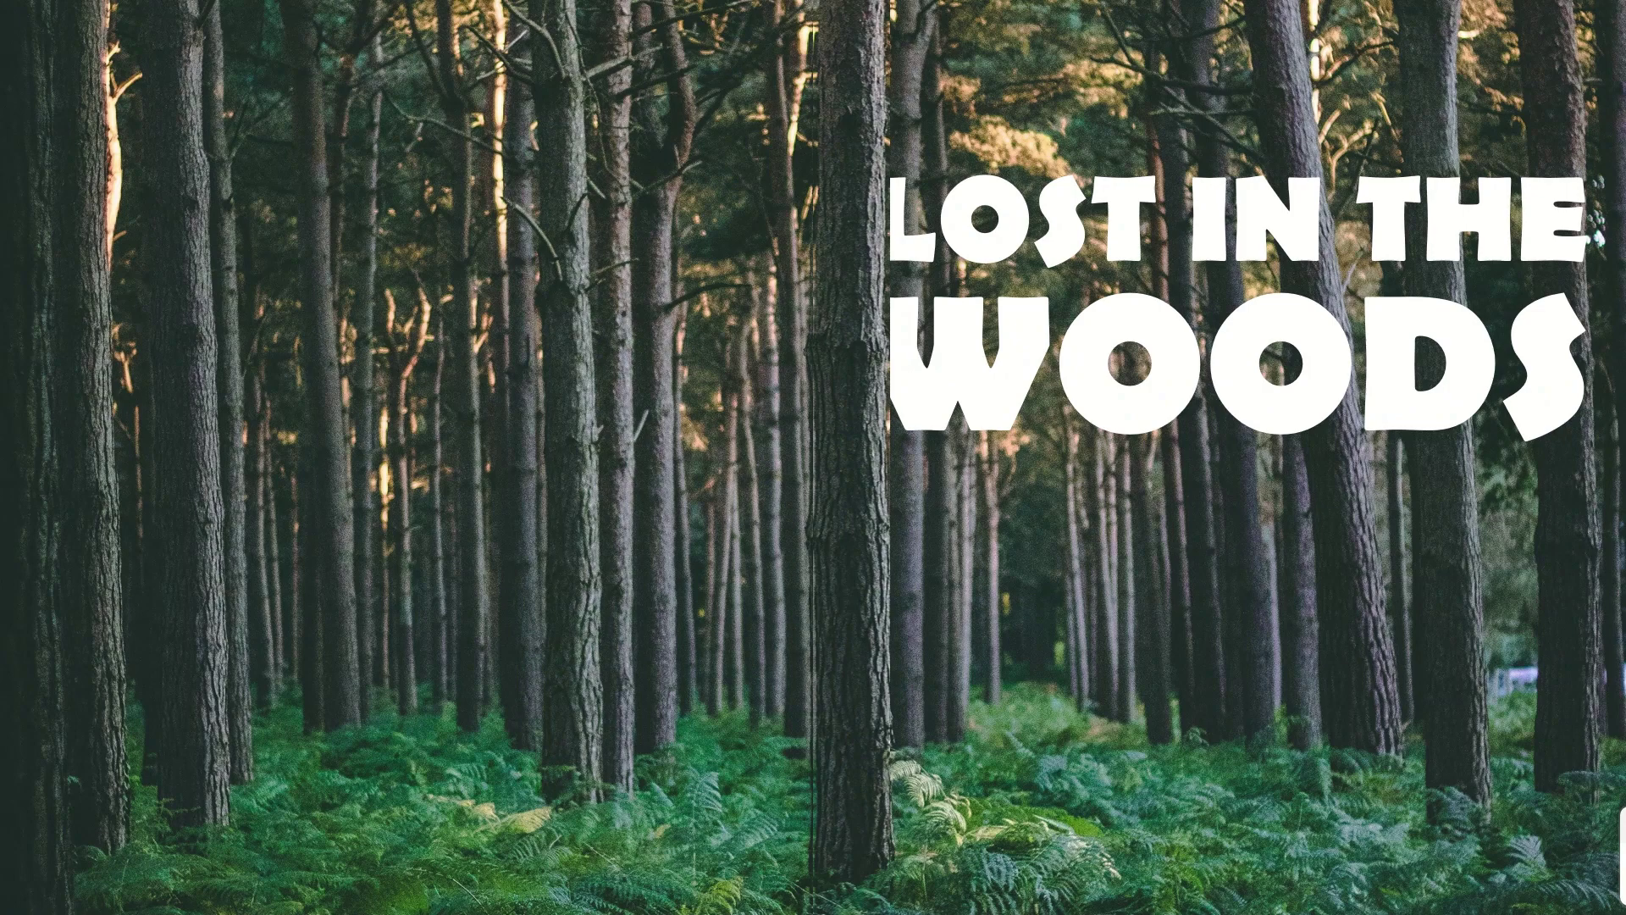